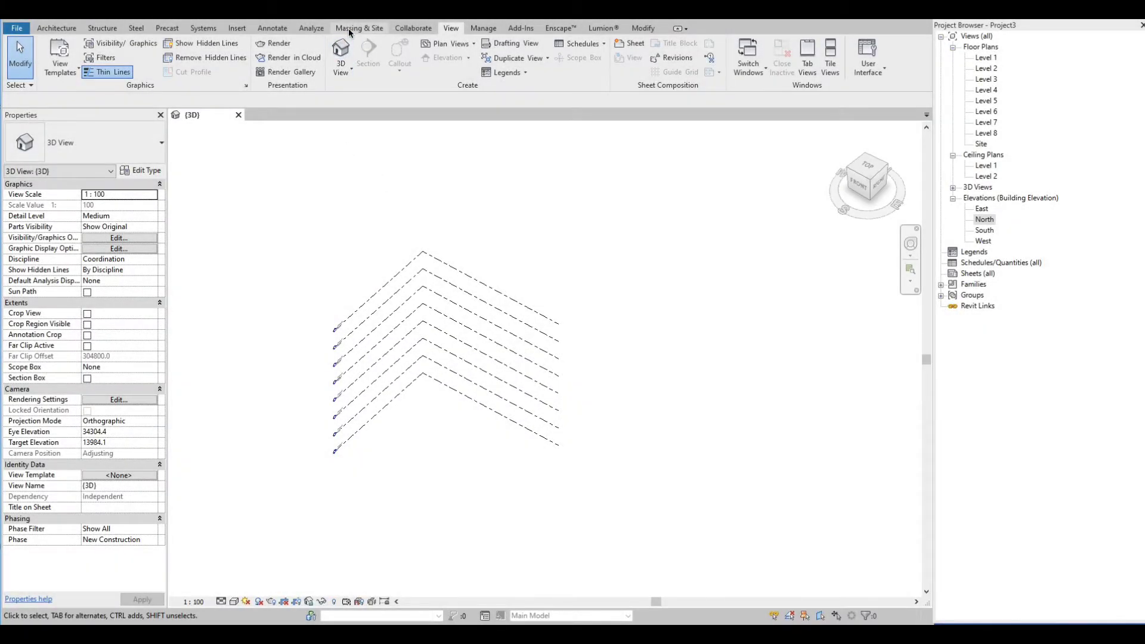
- Start an in-place mass, dismiss the Show Mass notice and keep the default name Mass 1
{"action": "left_click", "coordinate": [356, 30]}
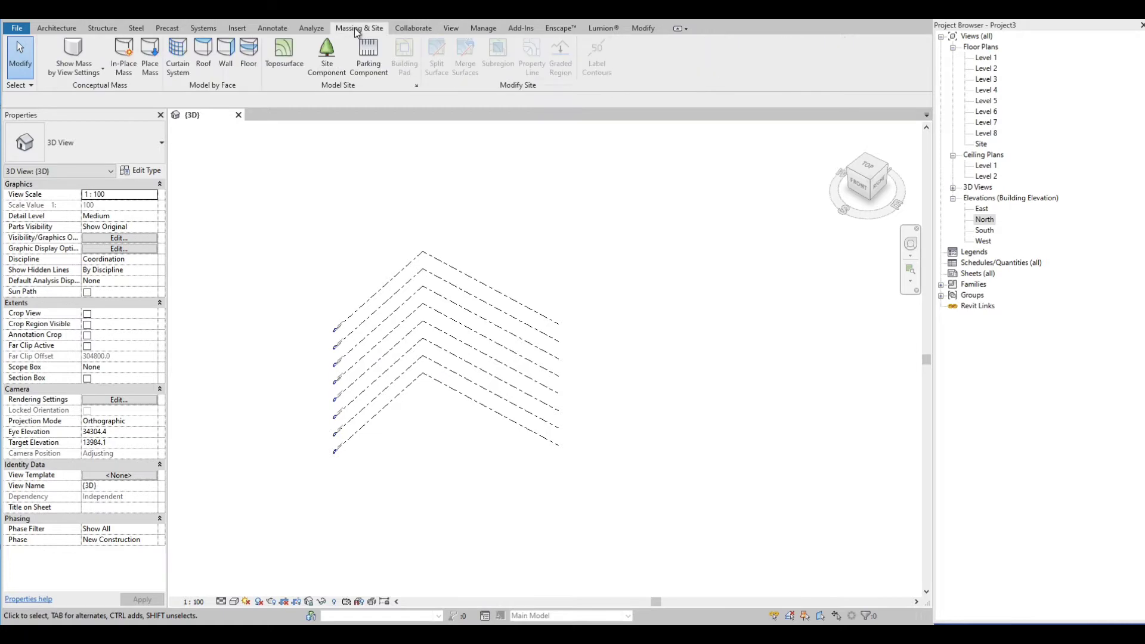
{"action": "left_click", "coordinate": [123, 48]}
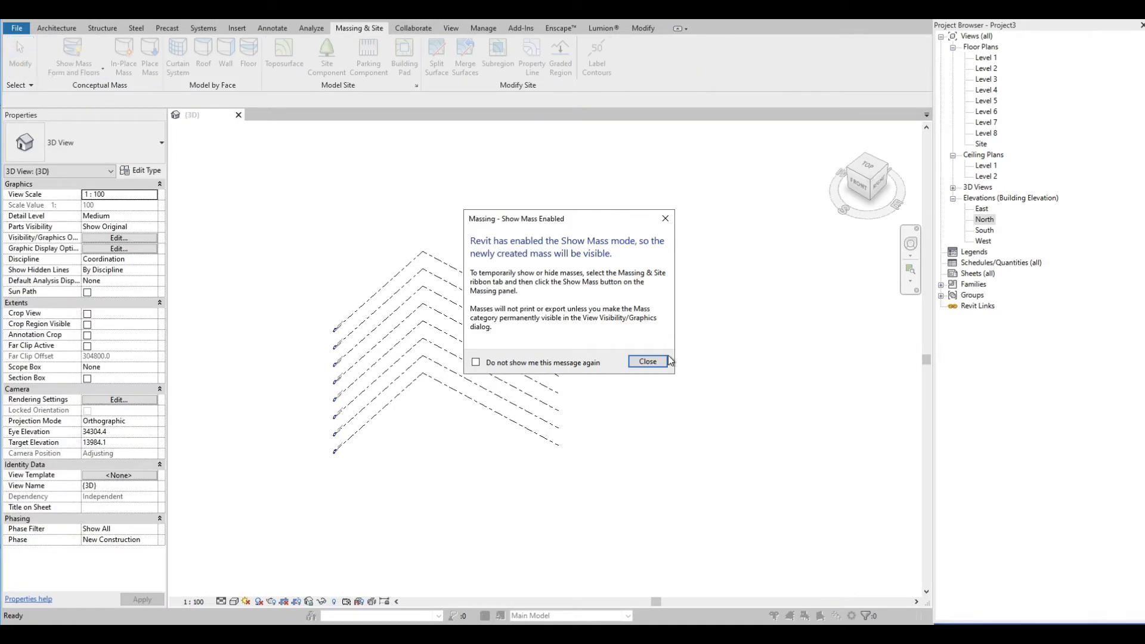
{"action": "left_click", "coordinate": [648, 362]}
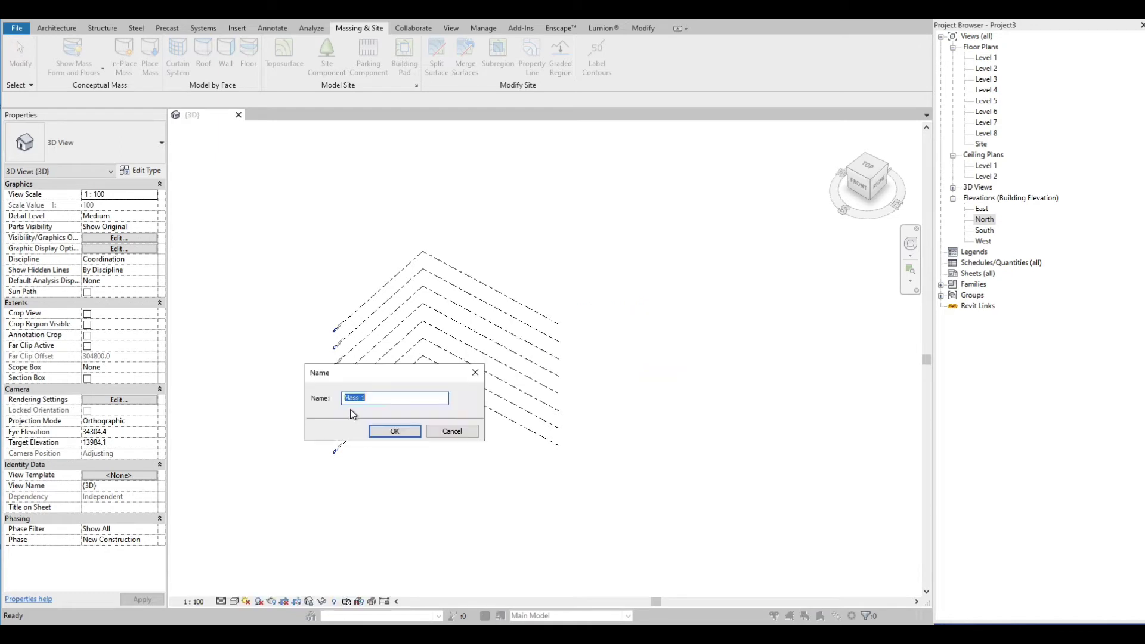
{"action": "left_click", "coordinate": [395, 432]}
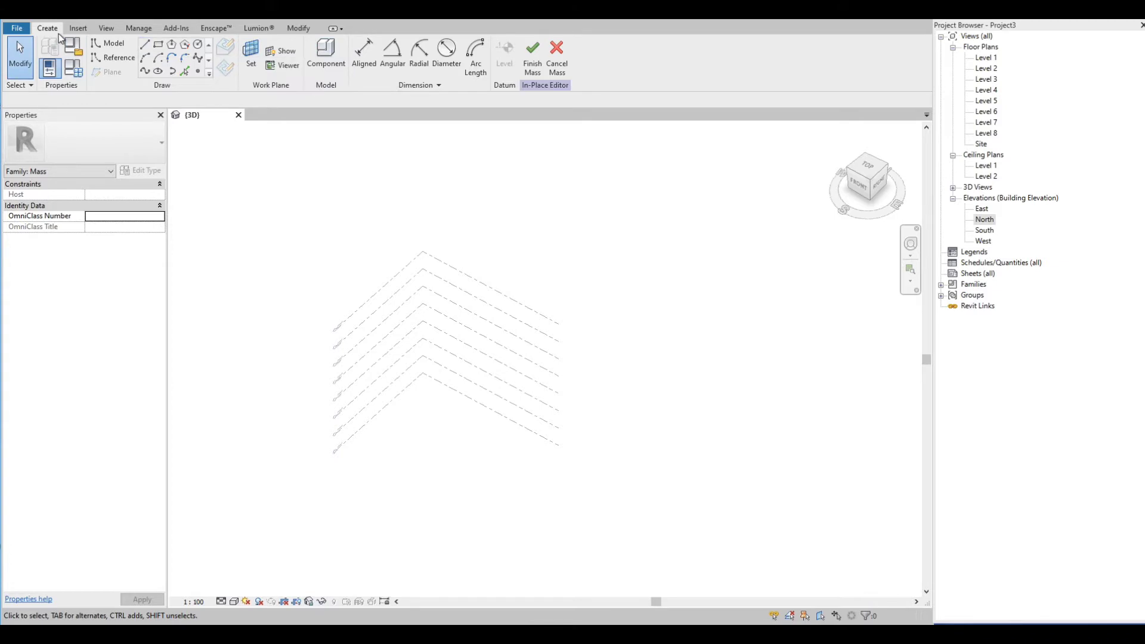
- Open the Level 1 floor plan for sketching the base profile
{"action": "left_click", "coordinate": [161, 45]}
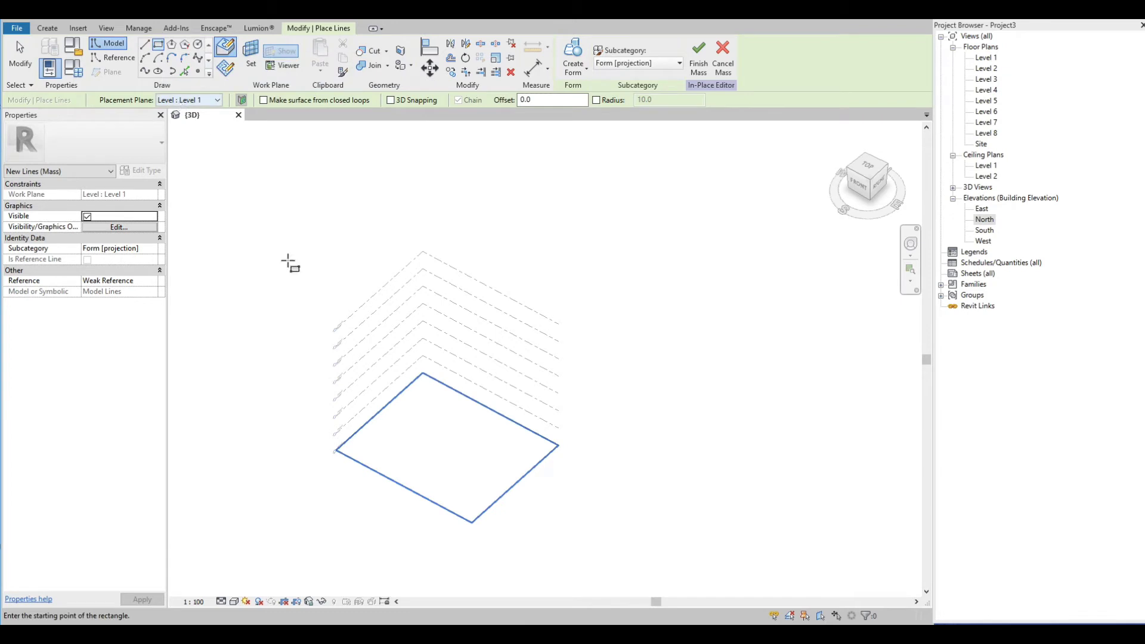
{"action": "left_click", "coordinate": [990, 57]}
{"action": "double_click", "coordinate": [990, 57]}
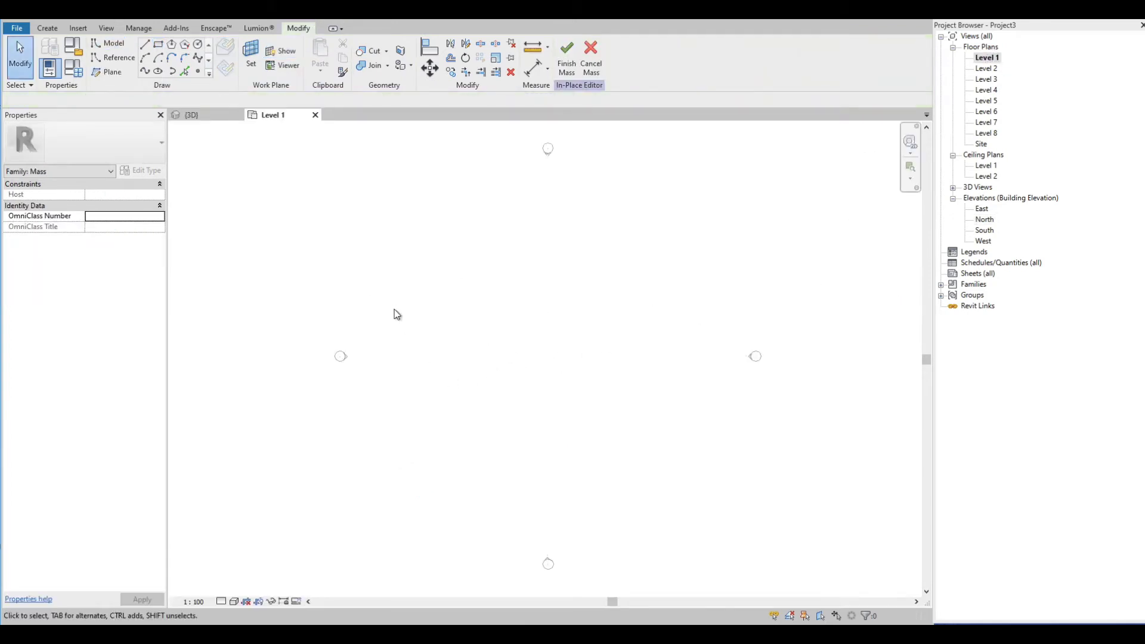
- Sketch a 20000 by 15200 rectangle on Level 1
{"action": "left_click", "coordinate": [158, 45]}
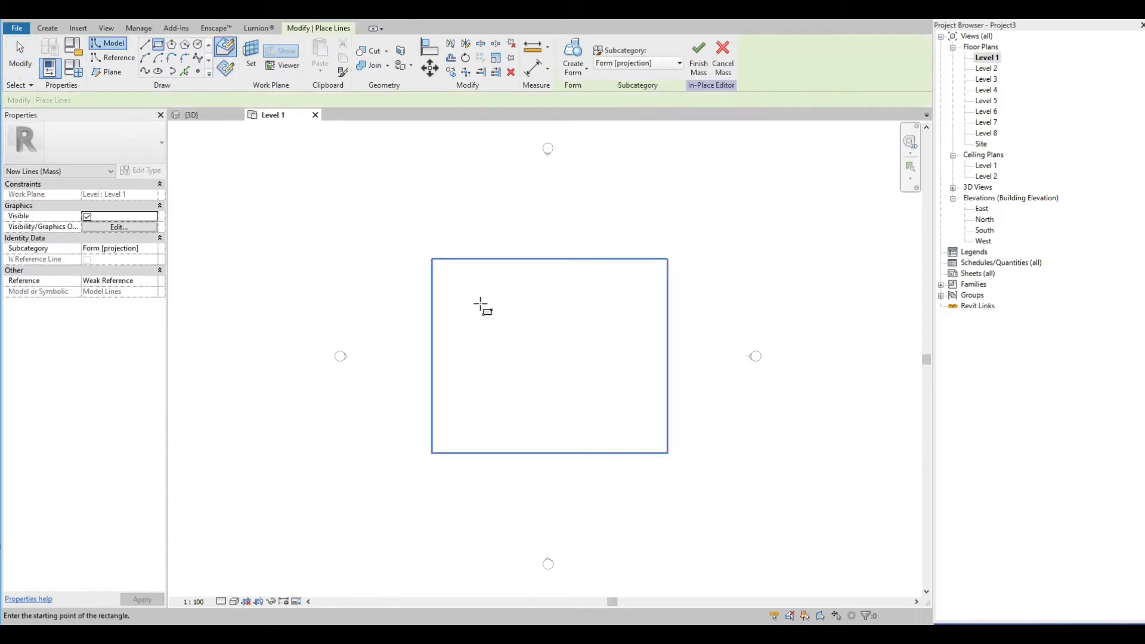
{"action": "scroll", "coordinate": [556, 341], "scroll_direction": "up", "scroll_amount": 2}
{"action": "scroll", "coordinate": [352, 310], "scroll_direction": "down", "scroll_amount": 2}
{"action": "scroll", "coordinate": [442, 296], "scroll_direction": "up", "scroll_amount": 1}
{"action": "left_click", "coordinate": [410, 265]}
{"action": "scroll", "coordinate": [555, 406], "scroll_direction": "up", "scroll_amount": 2}
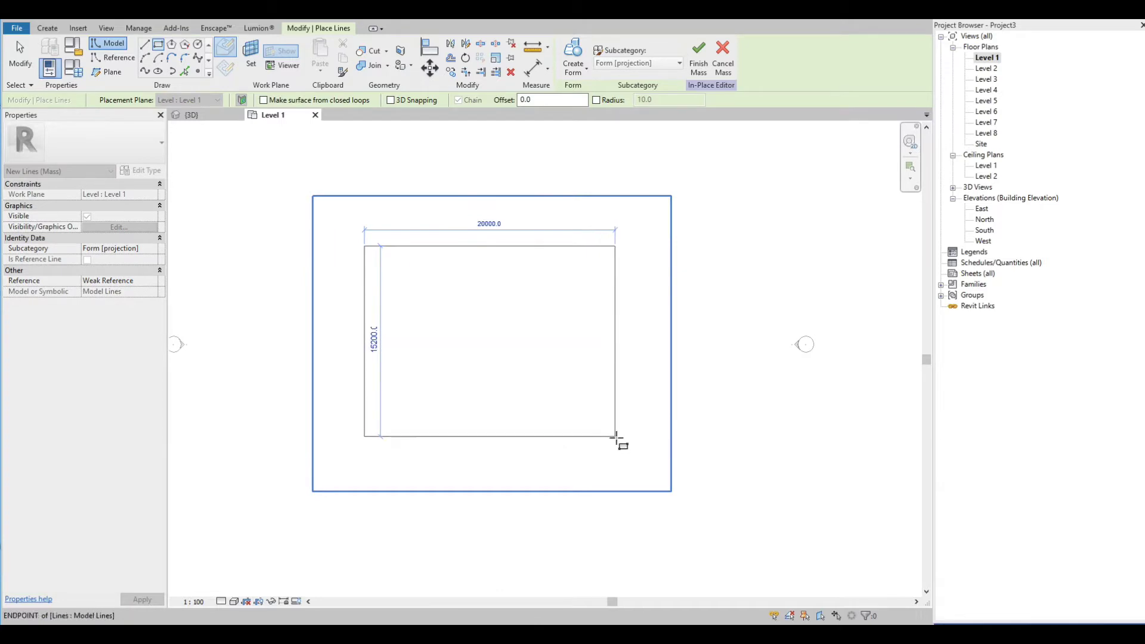
{"action": "left_click", "coordinate": [615, 437]}
{"action": "key", "text": "Escape"}
- Return to the {3D} view and highlight the rectangle's line chain
{"action": "key", "text": "Escape"}
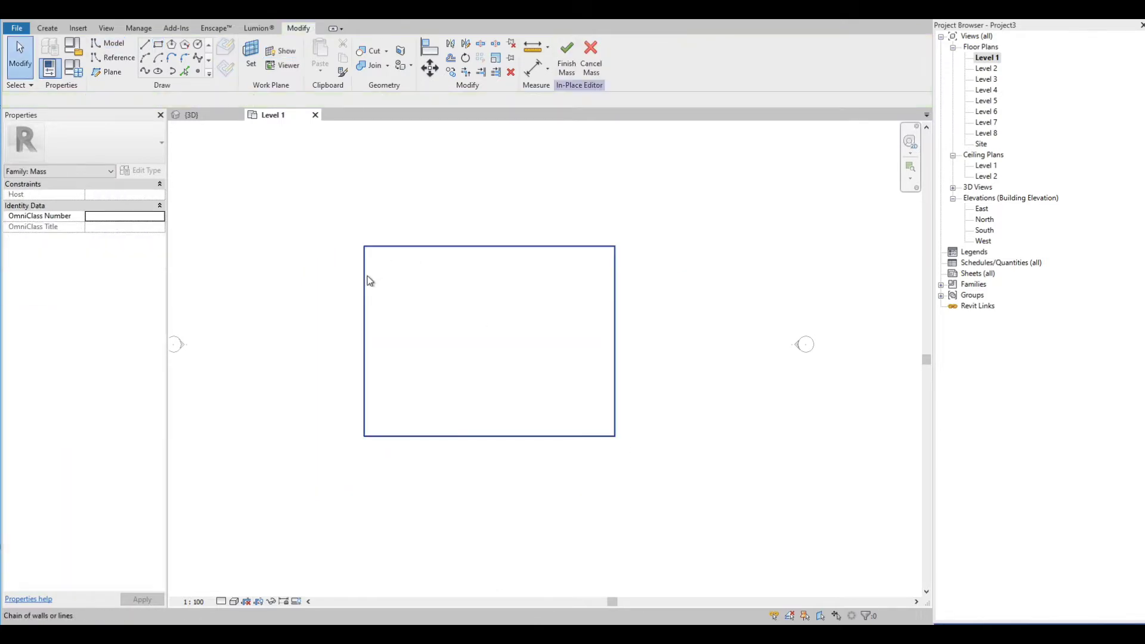
{"action": "left_click", "coordinate": [366, 279]}
{"action": "scroll", "coordinate": [383, 320], "scroll_direction": "down", "scroll_amount": 2}
{"action": "key", "text": "Escape"}
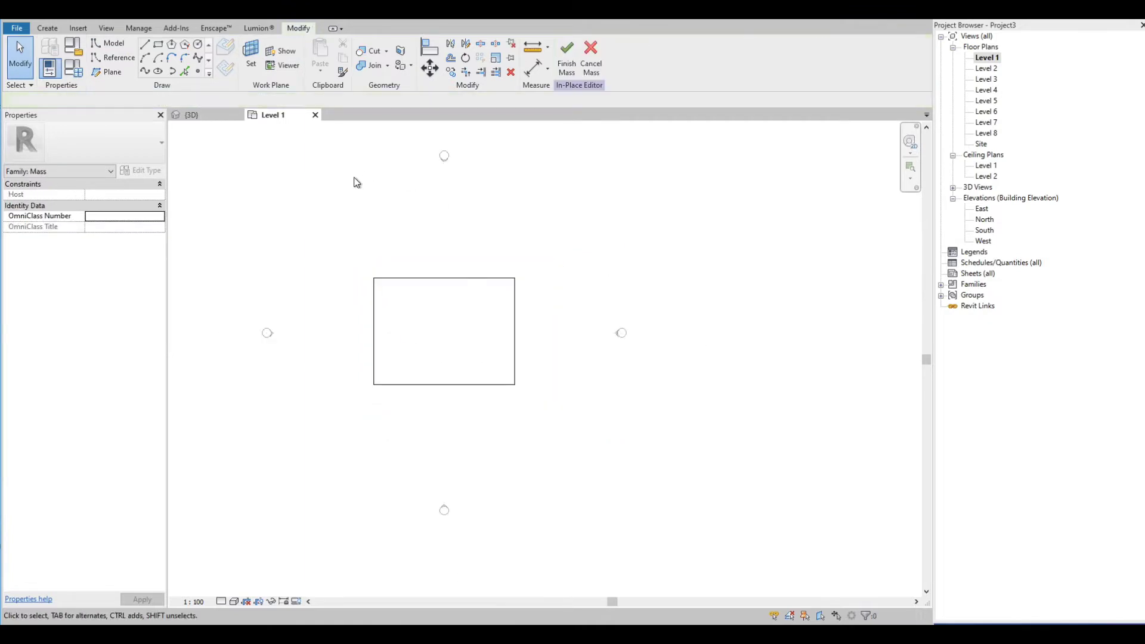
{"action": "left_click", "coordinate": [197, 115]}
{"action": "key", "text": "Tab"}
{"action": "scroll", "coordinate": [456, 422], "scroll_direction": "down", "scroll_amount": 1}
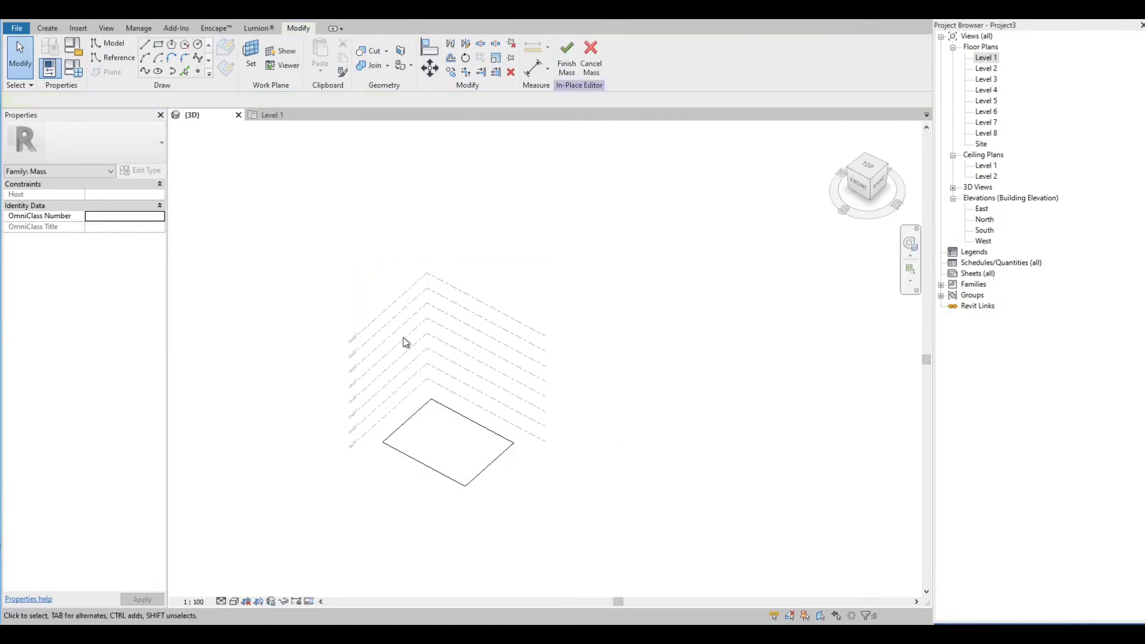
- Select the rectangle chain, extrude it into a solid form and drag its top face up
{"action": "key", "text": "Tab"}
{"action": "left_click", "coordinate": [447, 407]}
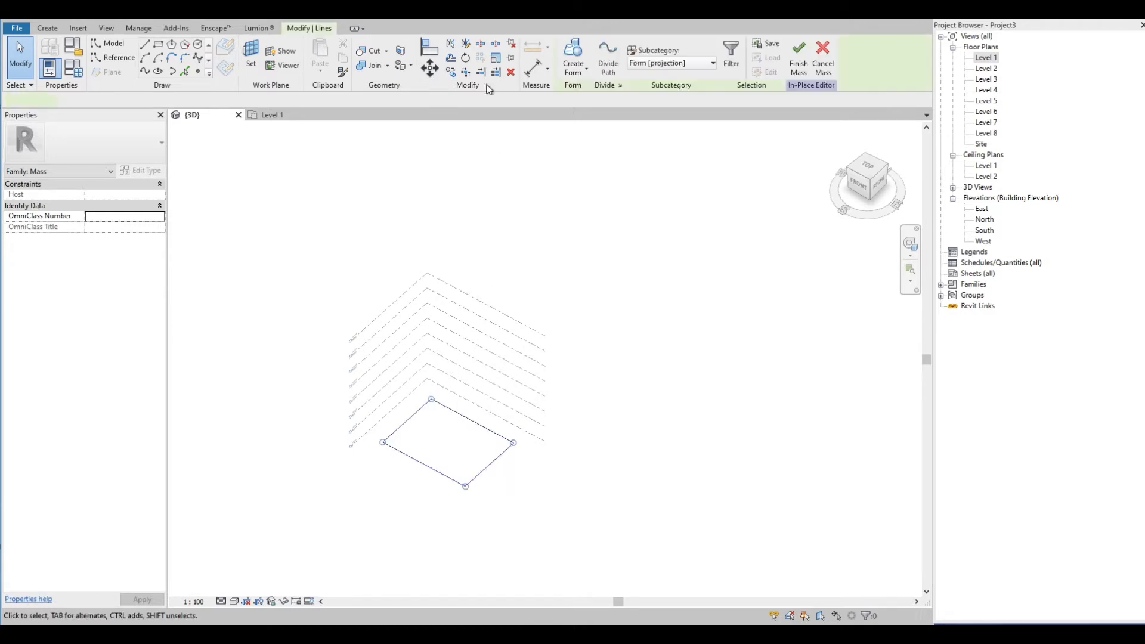
{"action": "left_click", "coordinate": [574, 59]}
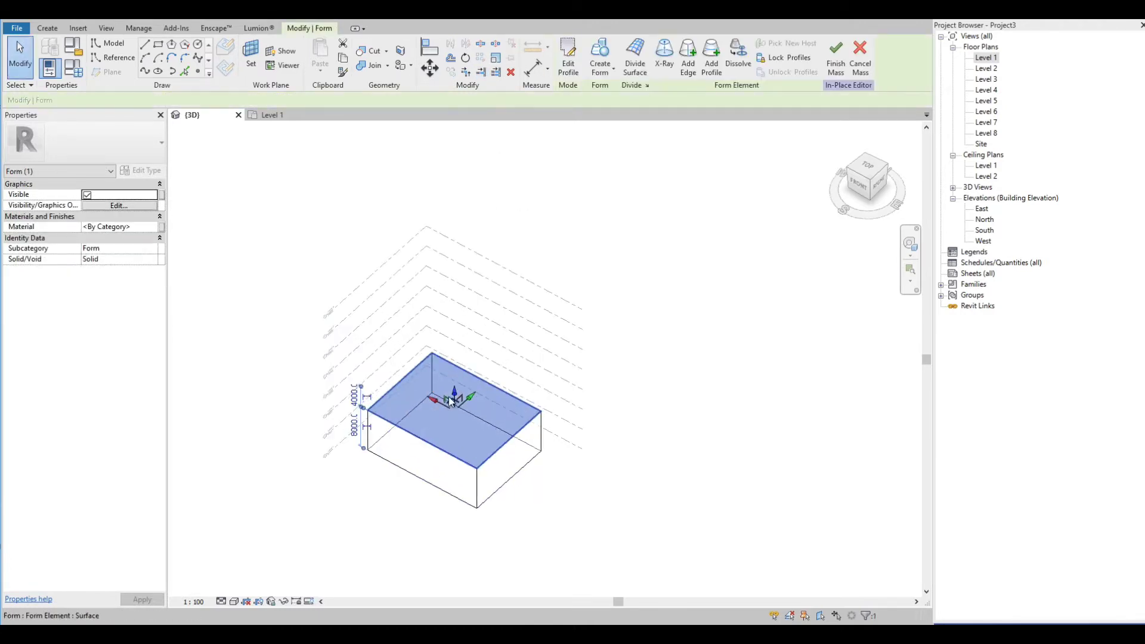
{"action": "left_click_drag", "start_coordinate": [456, 401], "coordinate": [455, 234]}
- Check the East elevation, then set the mass height to 30000 in 3D
{"action": "left_click", "coordinate": [621, 201]}
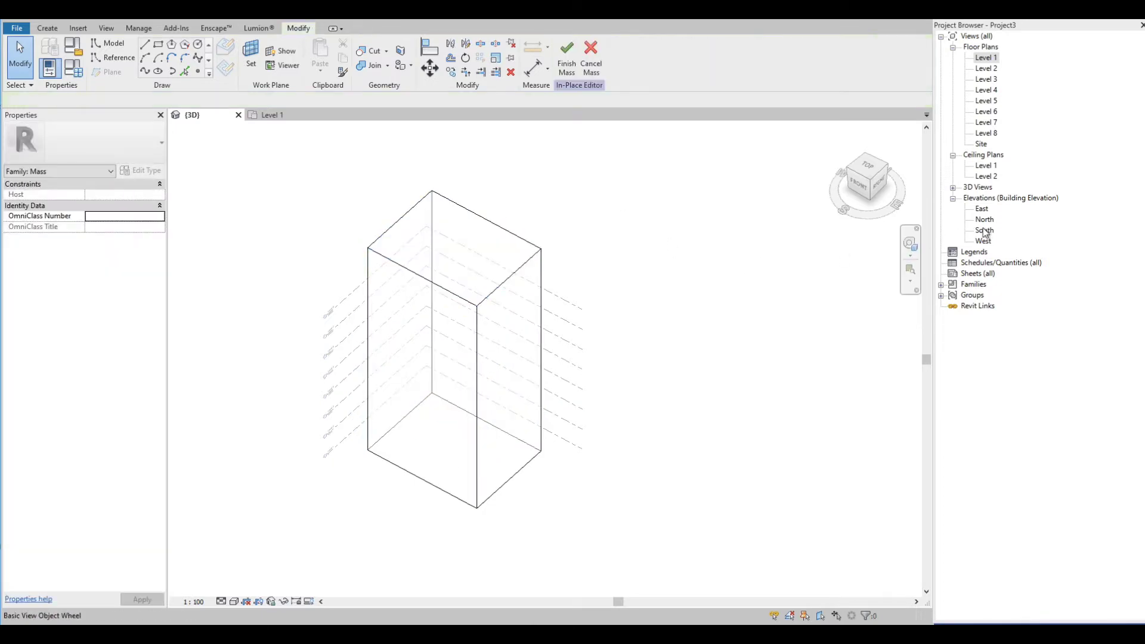
{"action": "double_click", "coordinate": [982, 208]}
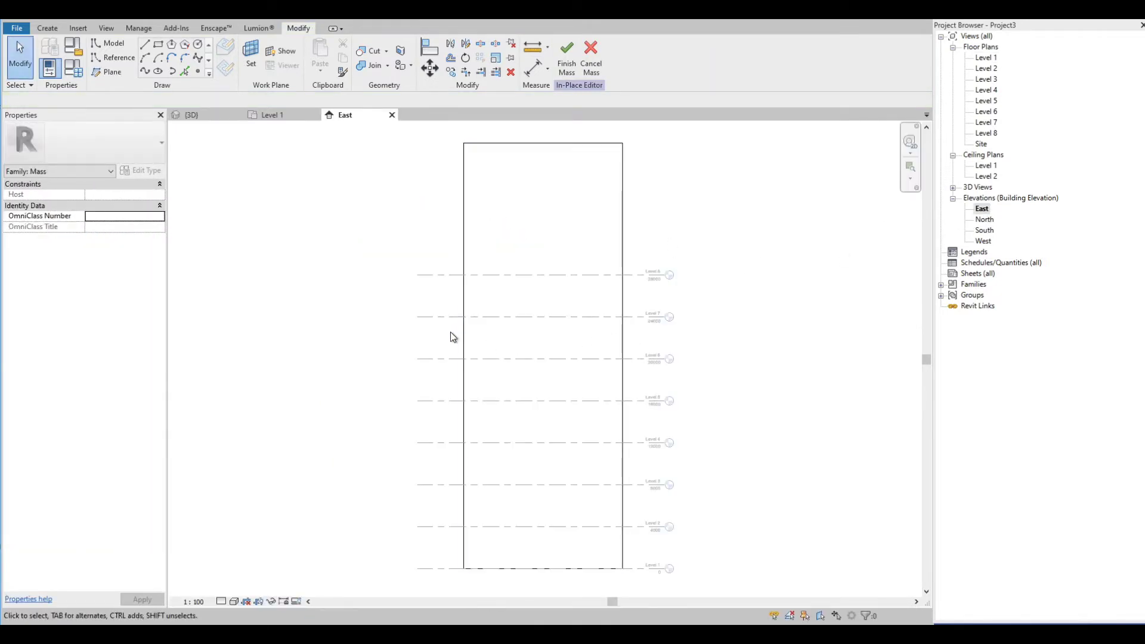
{"action": "scroll", "coordinate": [450, 332], "scroll_direction": "down", "scroll_amount": 1}
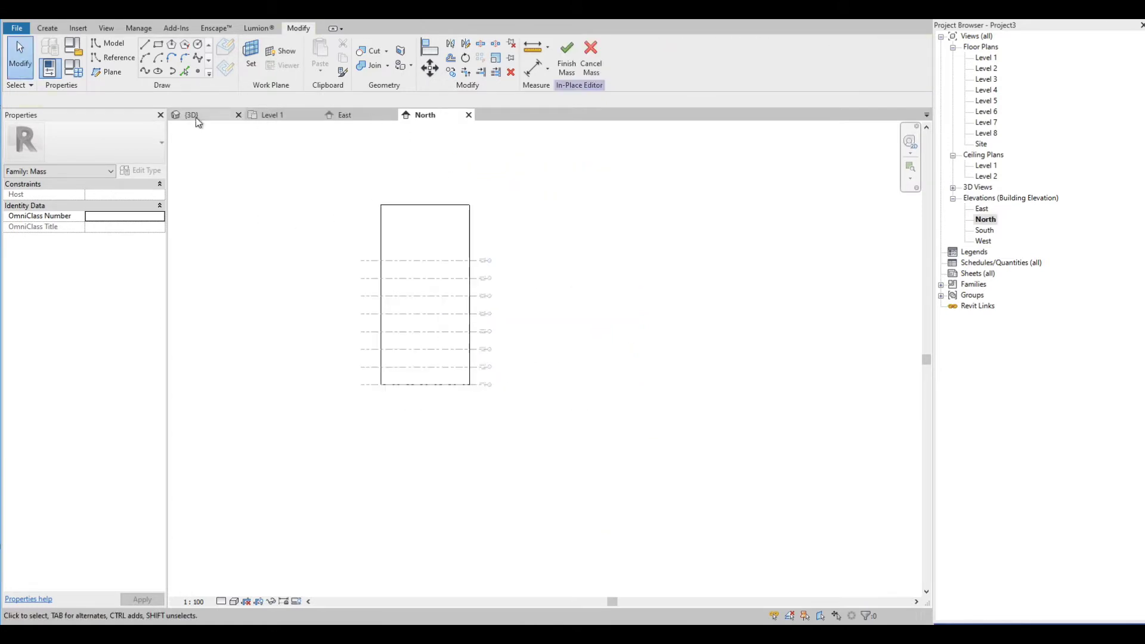
{"action": "left_click", "coordinate": [197, 117]}
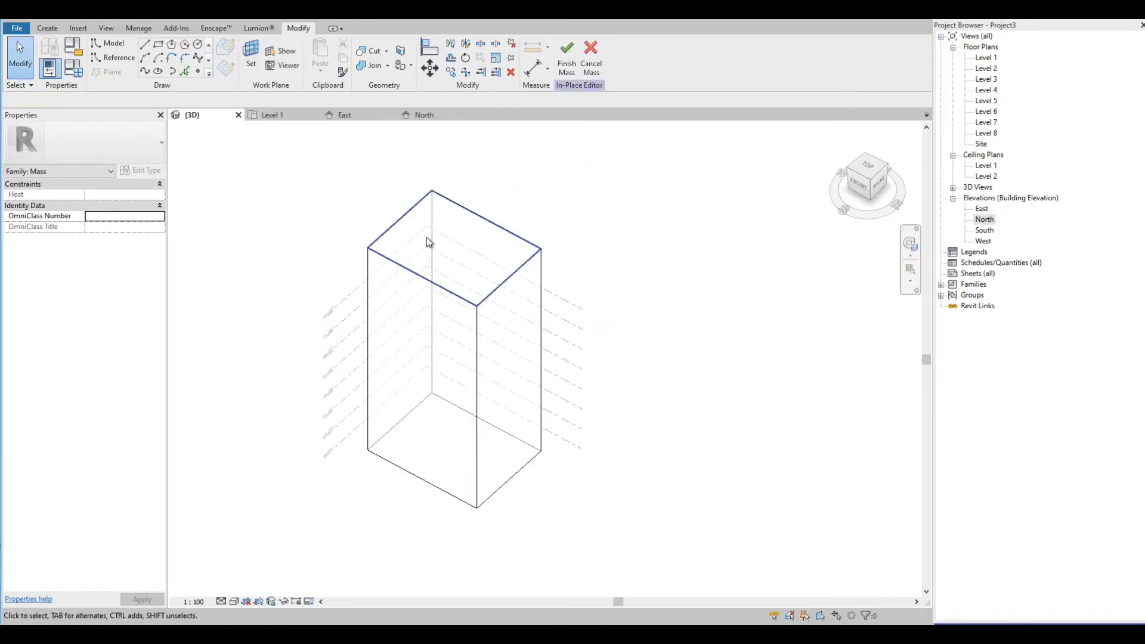
{"action": "left_click", "coordinate": [466, 281]}
{"action": "left_click", "coordinate": [354, 345]}
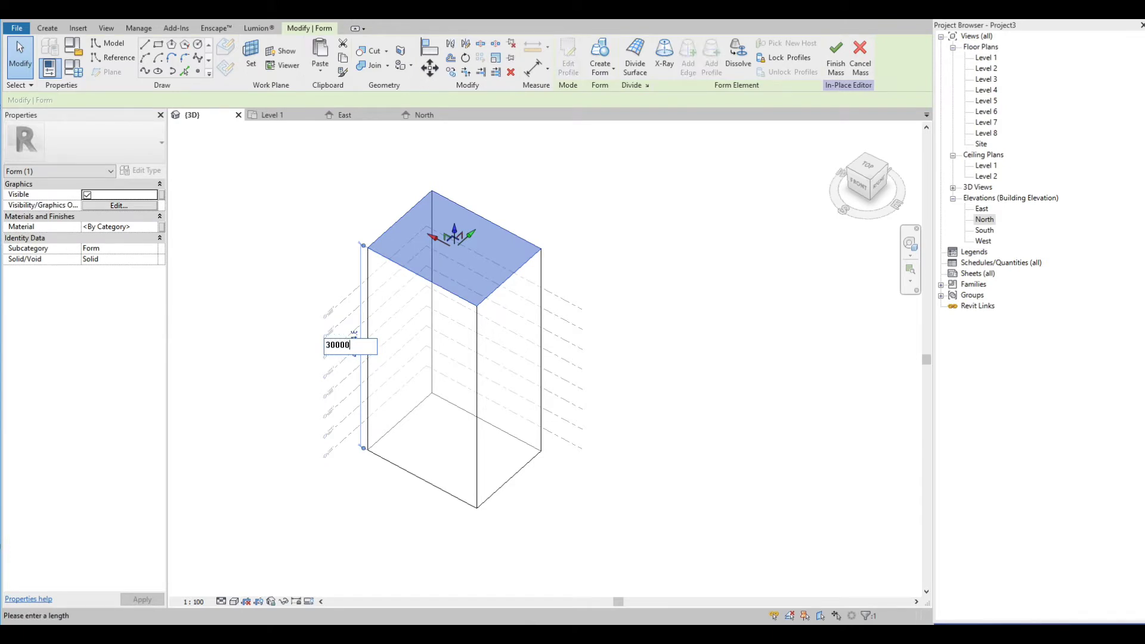
{"action": "key", "text": "Return"}
{"action": "left_click", "coordinate": [269, 255]}
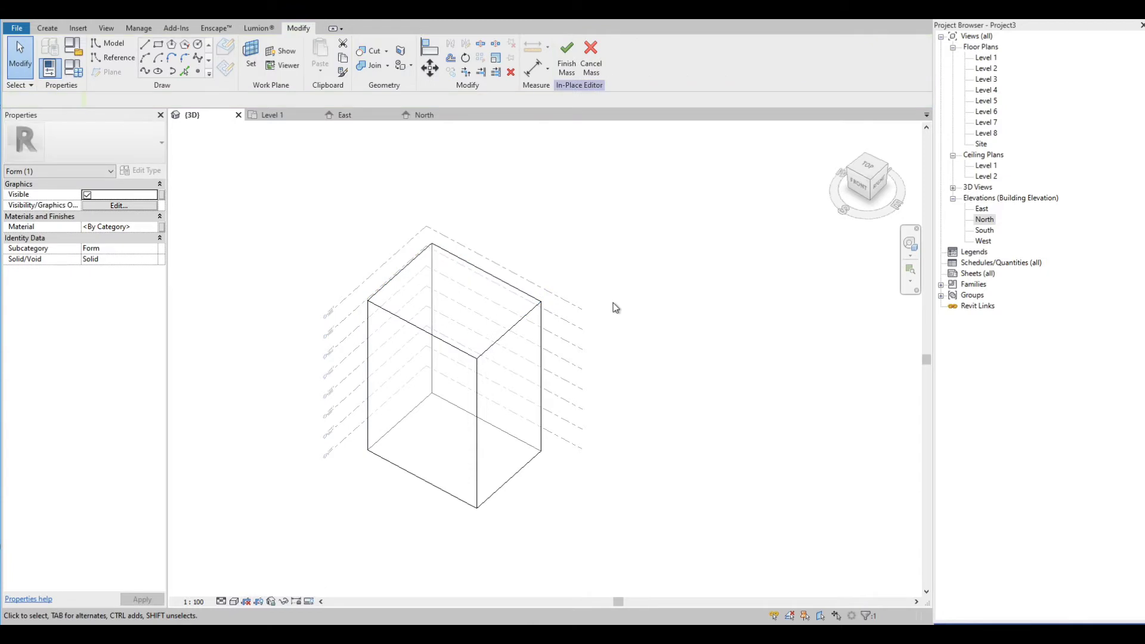
- Check the North elevation and change the mass height to 32000
{"action": "double_click", "coordinate": [984, 219]}
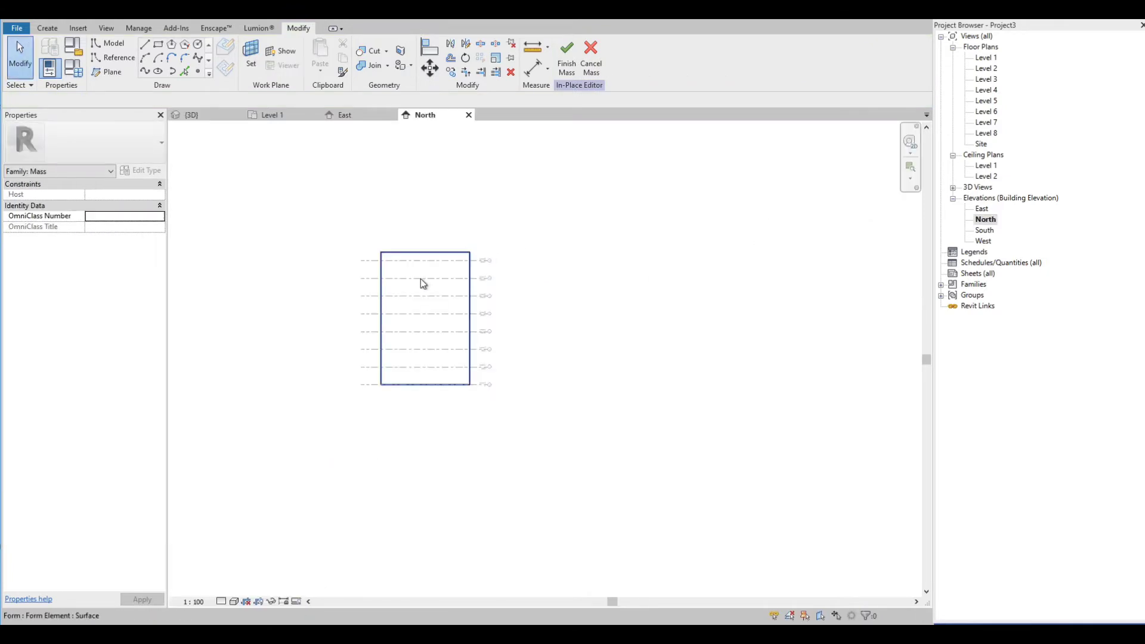
{"action": "scroll", "coordinate": [422, 275], "scroll_direction": "up", "scroll_amount": 2}
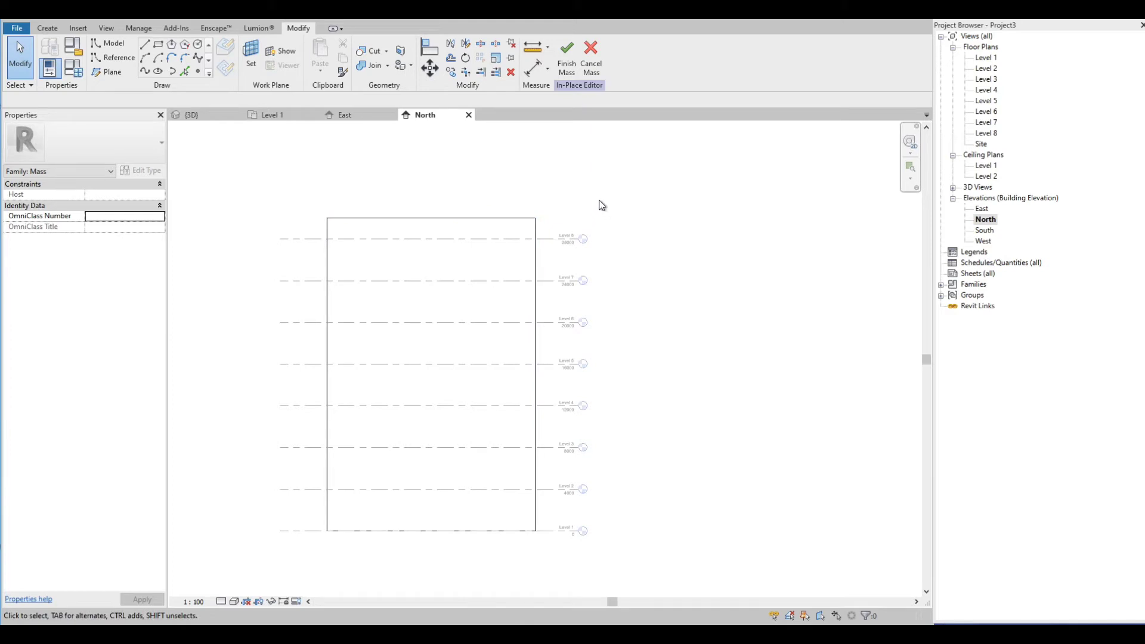
{"action": "left_click", "coordinate": [221, 116]}
{"action": "left_click", "coordinate": [379, 299]}
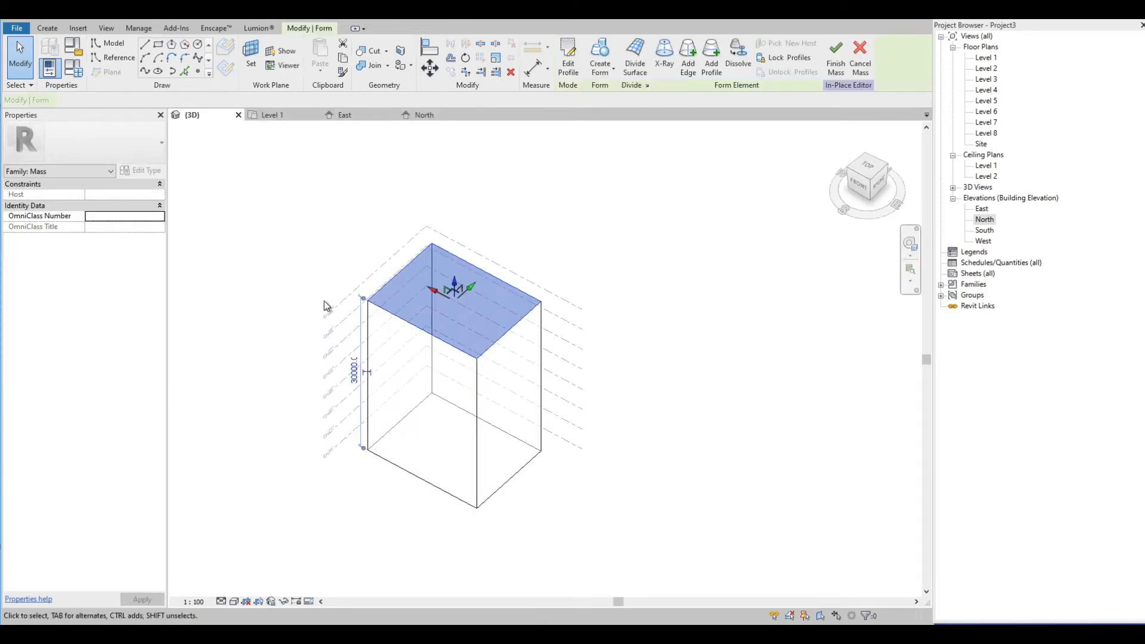
{"action": "left_click", "coordinate": [353, 372]}
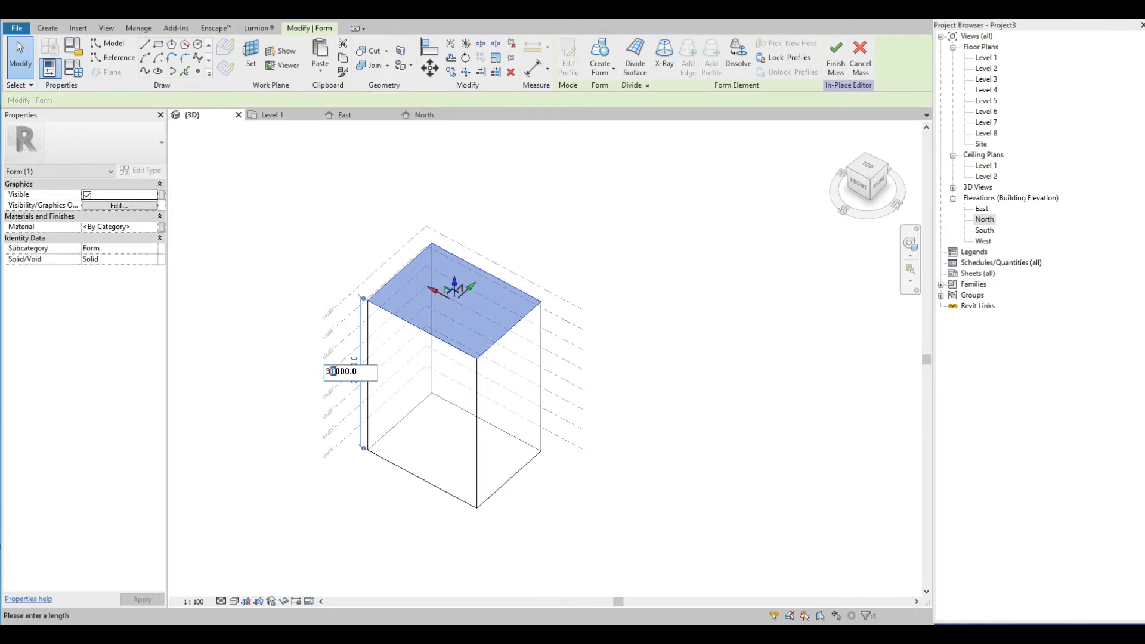
{"action": "key", "text": "Return"}
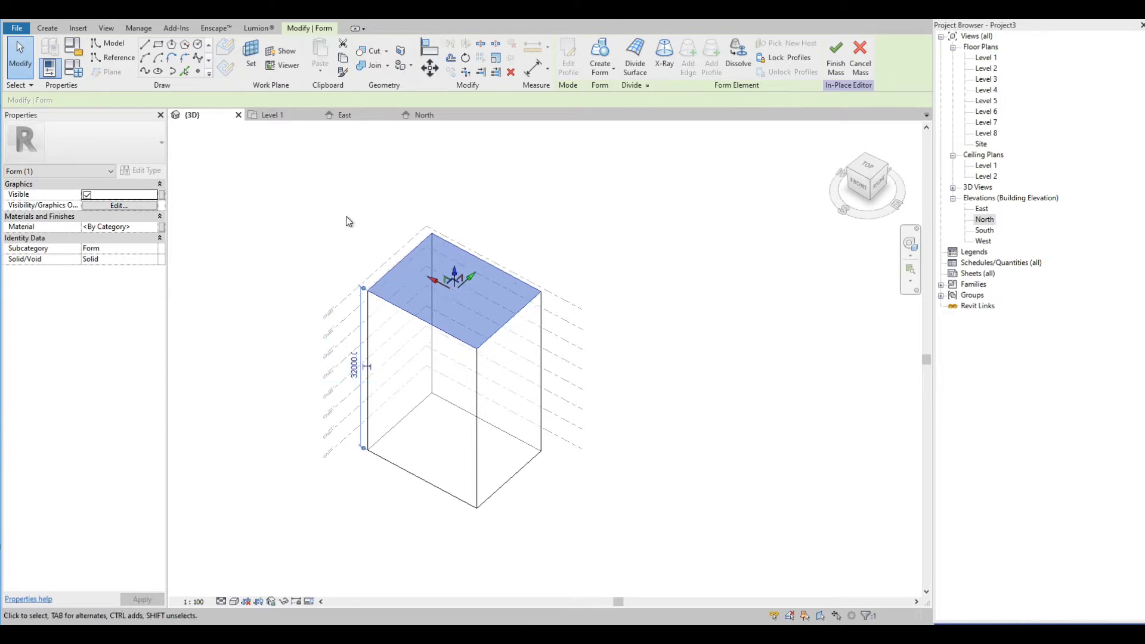
{"action": "key", "text": "Escape"}
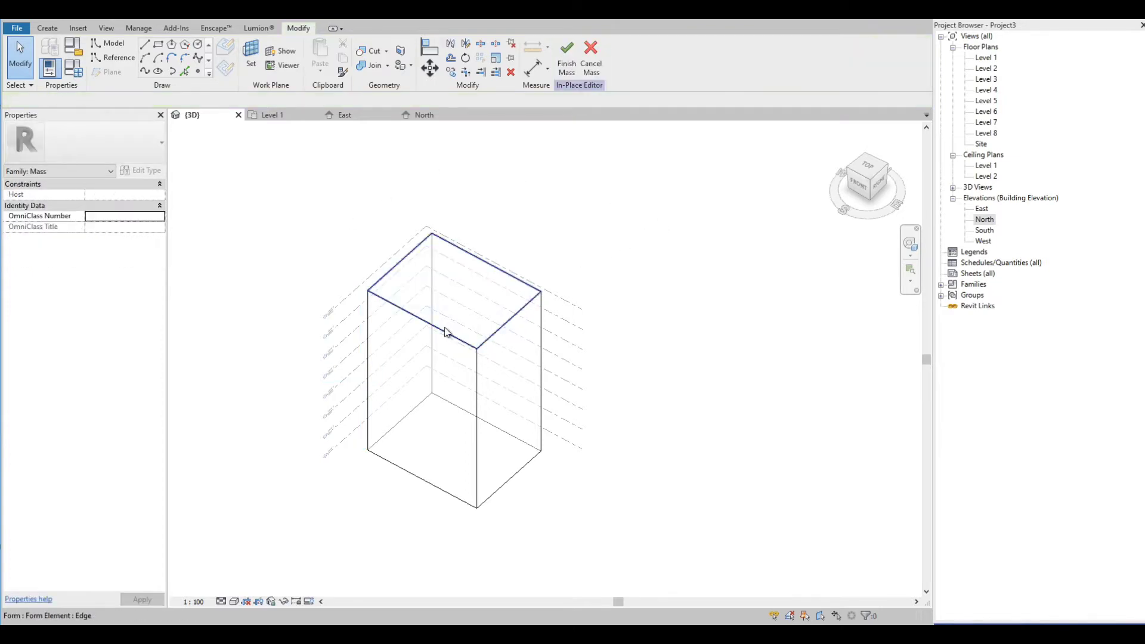
- Inspect the mass side faces and the 15200 base dimension without changing them
{"action": "left_click", "coordinate": [441, 442]}
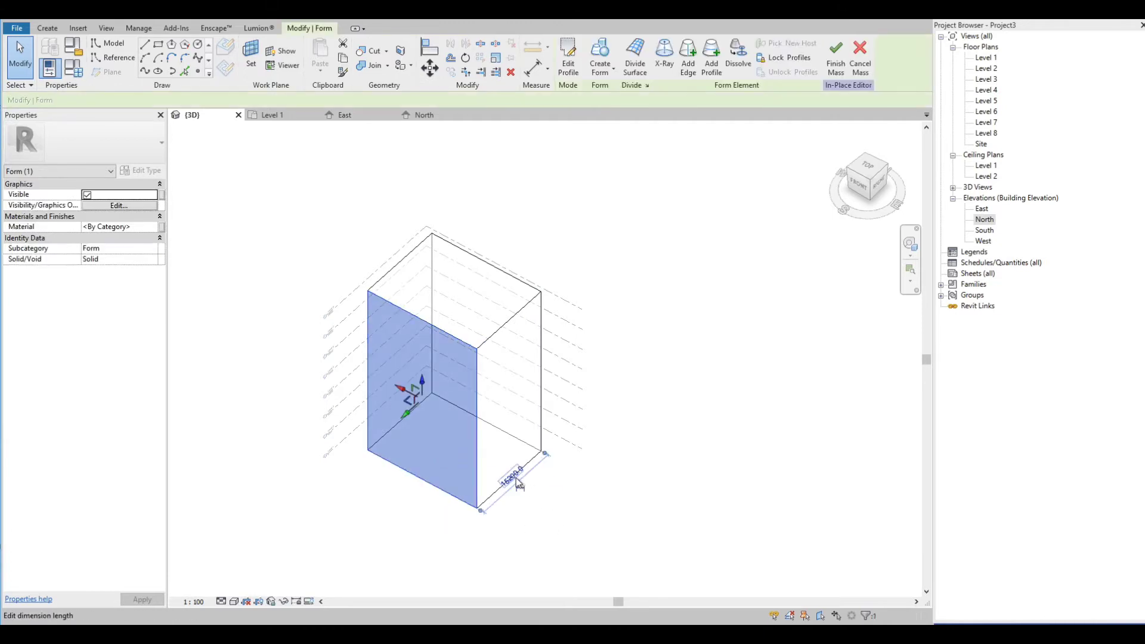
{"action": "left_click", "coordinate": [517, 483]}
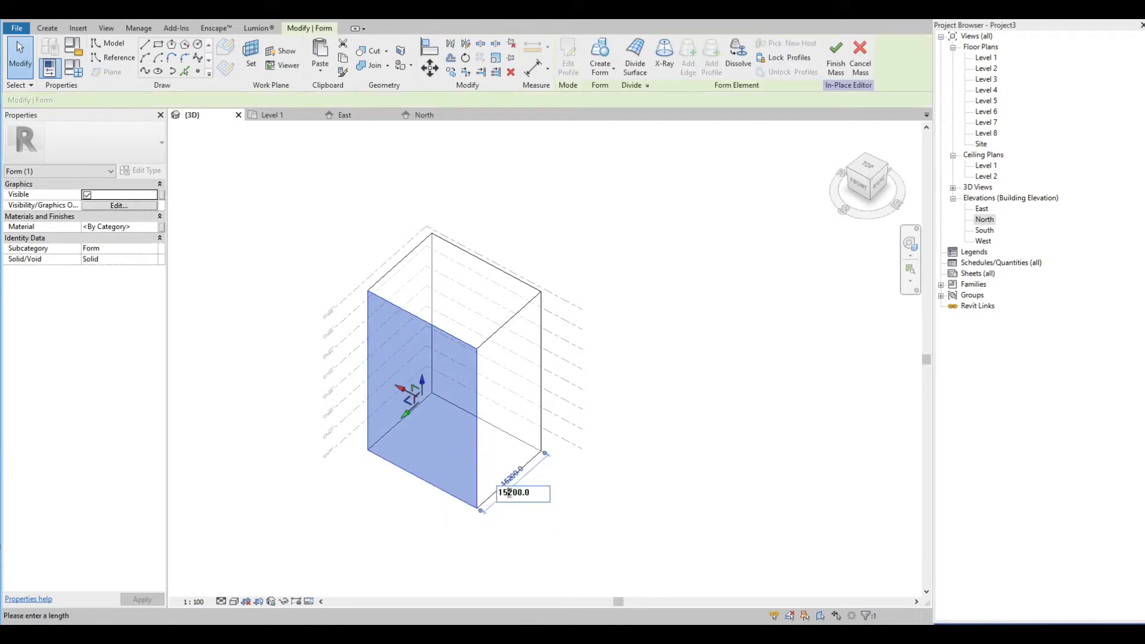
{"action": "key", "text": "Escape"}
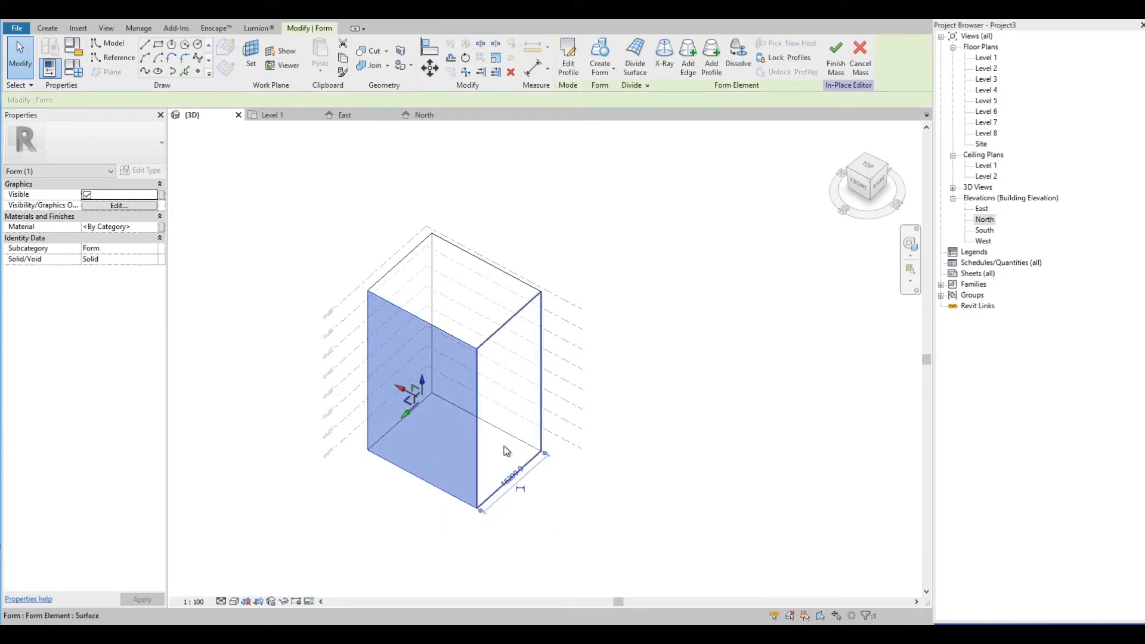
{"action": "left_click", "coordinate": [509, 457]}
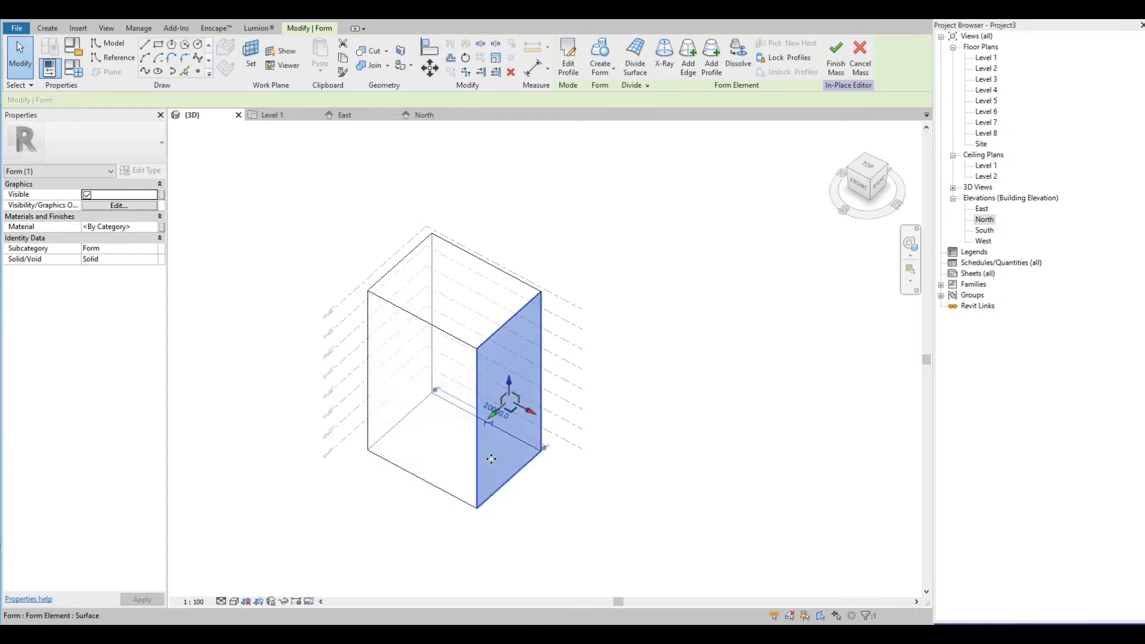
{"action": "left_click", "coordinate": [613, 511]}
{"action": "middle_click_drag", "start_coordinate": [505, 263], "coordinate": [484, 319], "text": "shift"}
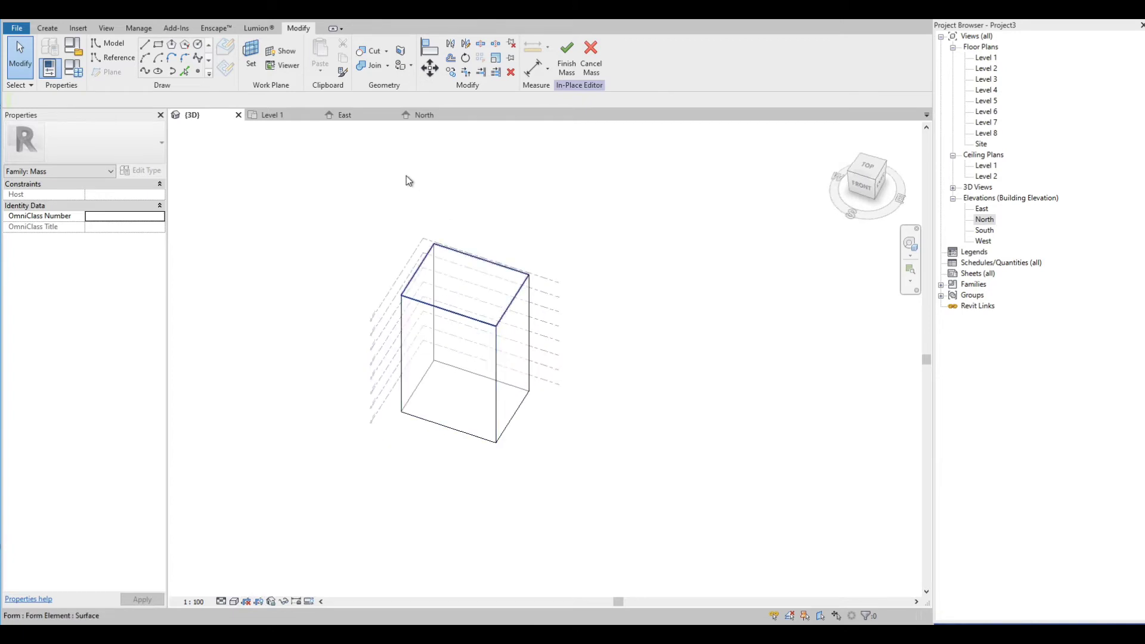
- Finish Mass 1, then select it and reopen it with Edit In-Place
{"action": "left_click", "coordinate": [45, 32]}
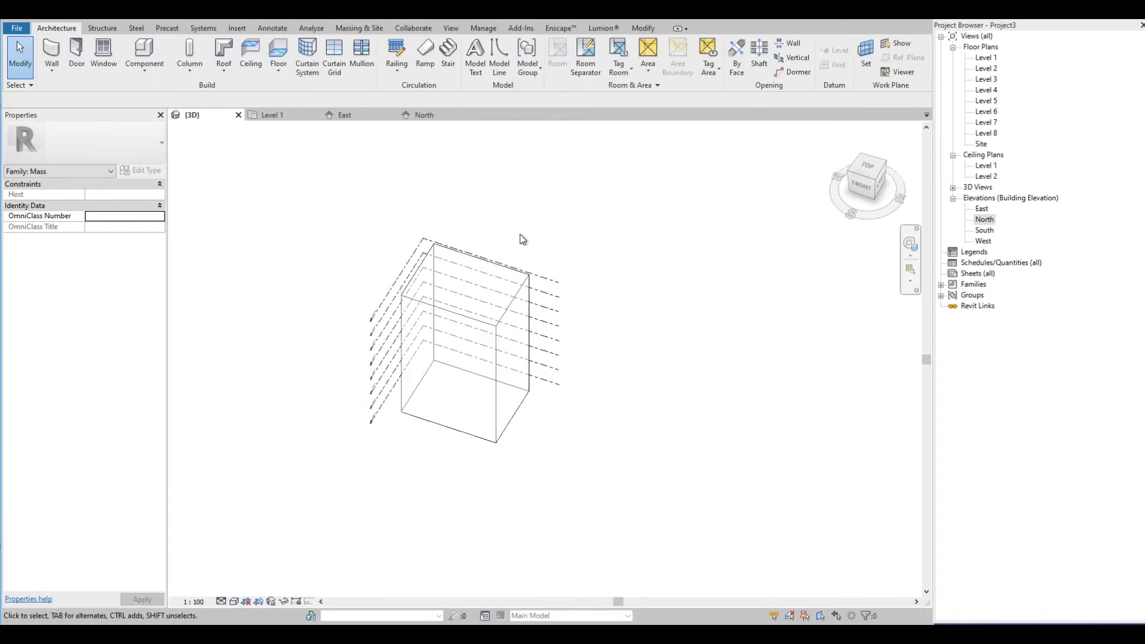
{"action": "left_click", "coordinate": [500, 354]}
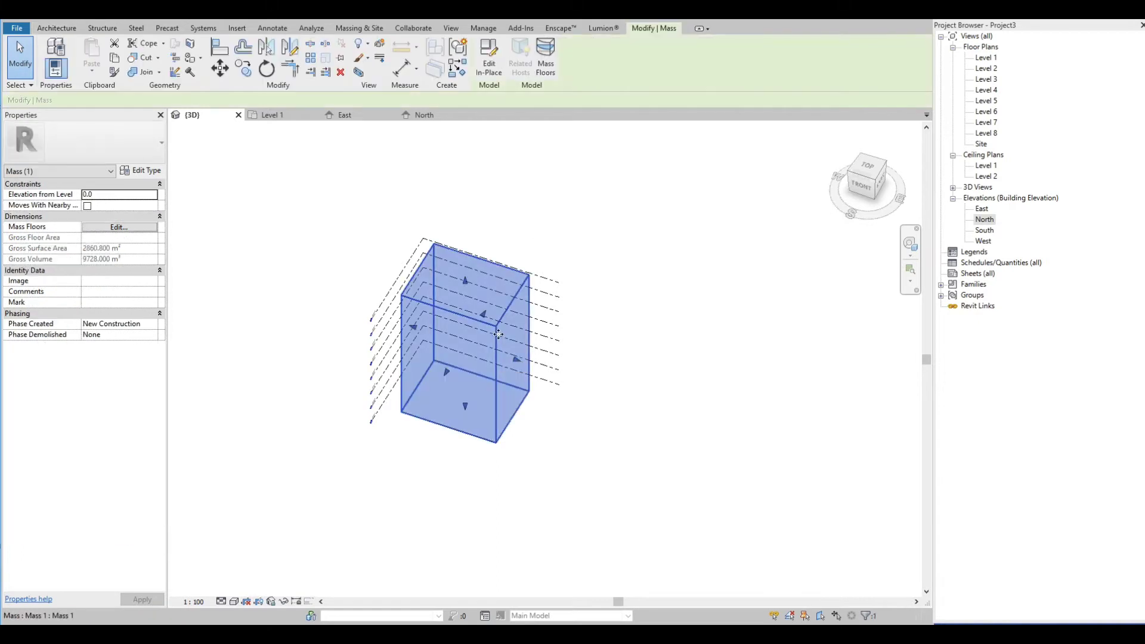
{"action": "left_click", "coordinate": [499, 53]}
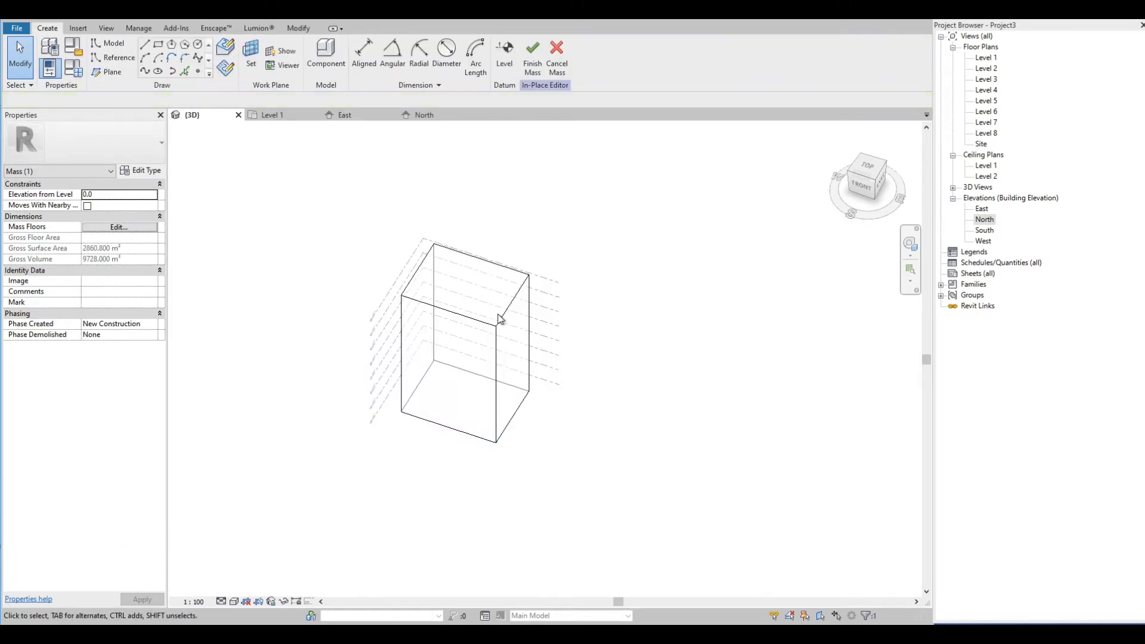
{"action": "scroll", "coordinate": [499, 306], "scroll_direction": "up", "scroll_amount": 2}
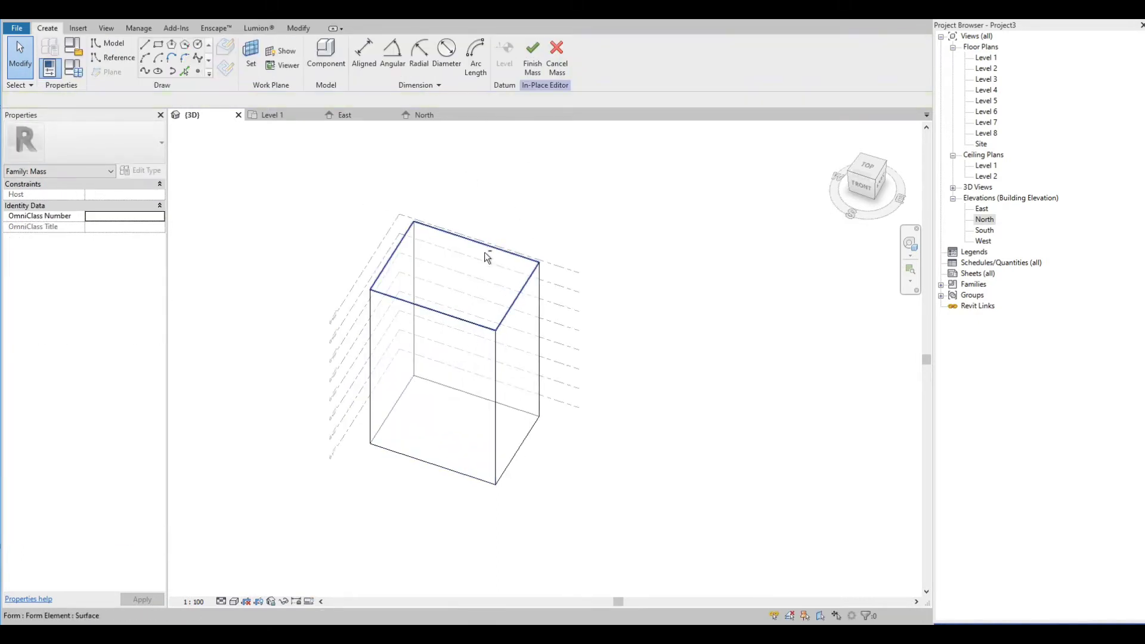
{"action": "middle_click_drag", "start_coordinate": [493, 246], "coordinate": [531, 268], "text": "shift"}
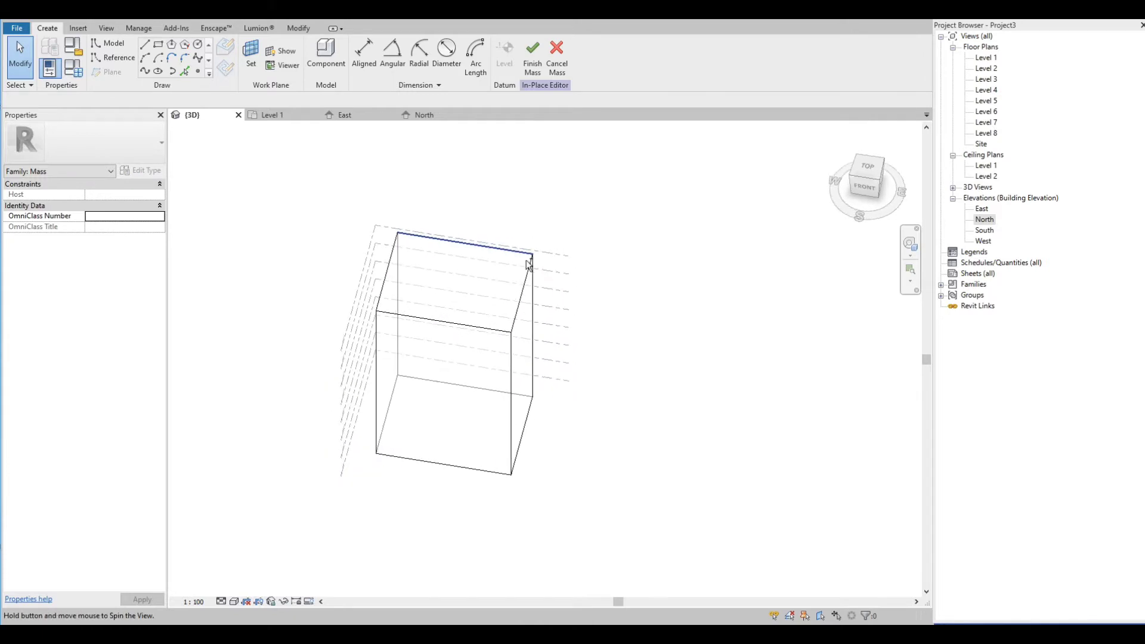
- Pull a top corner inward to a 16477.4 width and push the sloped edge sideways
{"action": "left_click", "coordinate": [512, 334]}
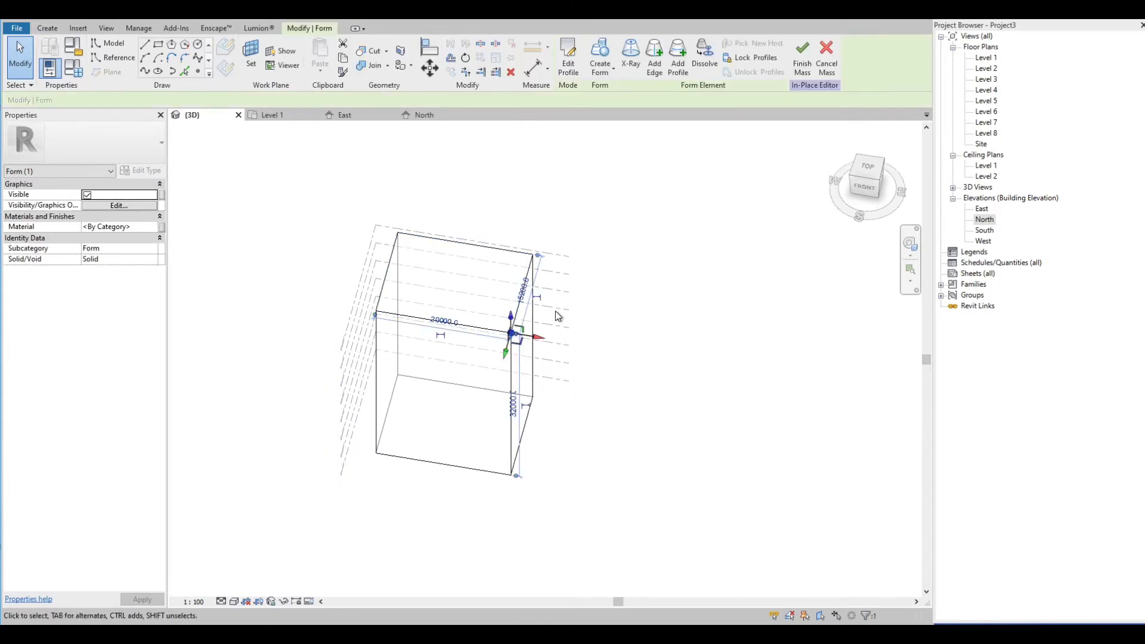
{"action": "middle_click_drag", "start_coordinate": [572, 323], "coordinate": [686, 340], "text": "shift"}
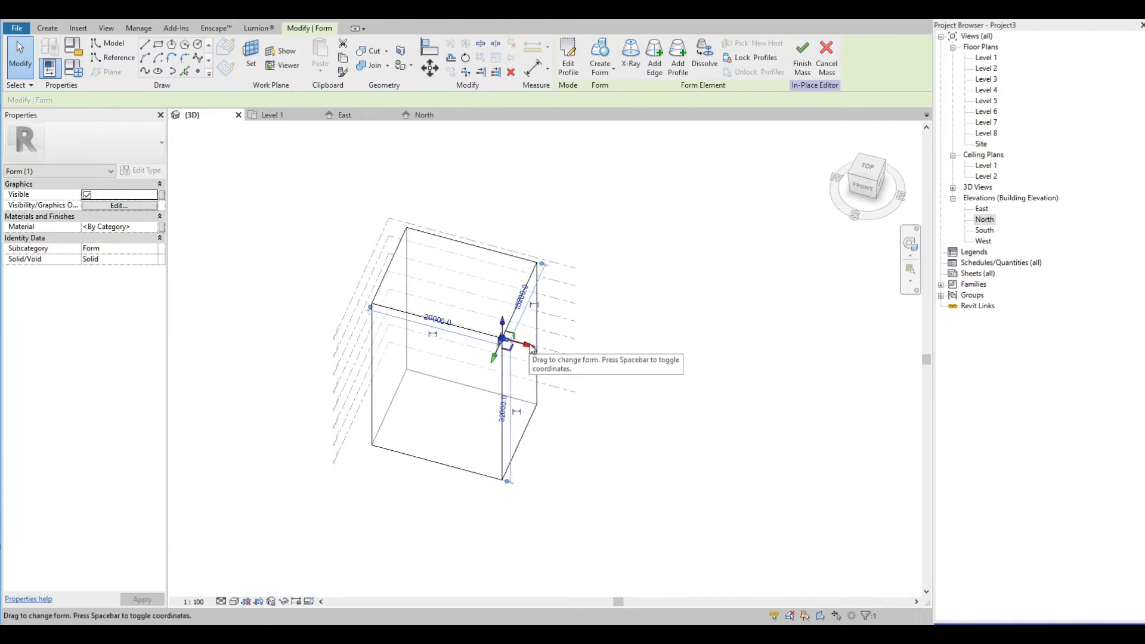
{"action": "left_click_drag", "start_coordinate": [529, 346], "coordinate": [481, 344]}
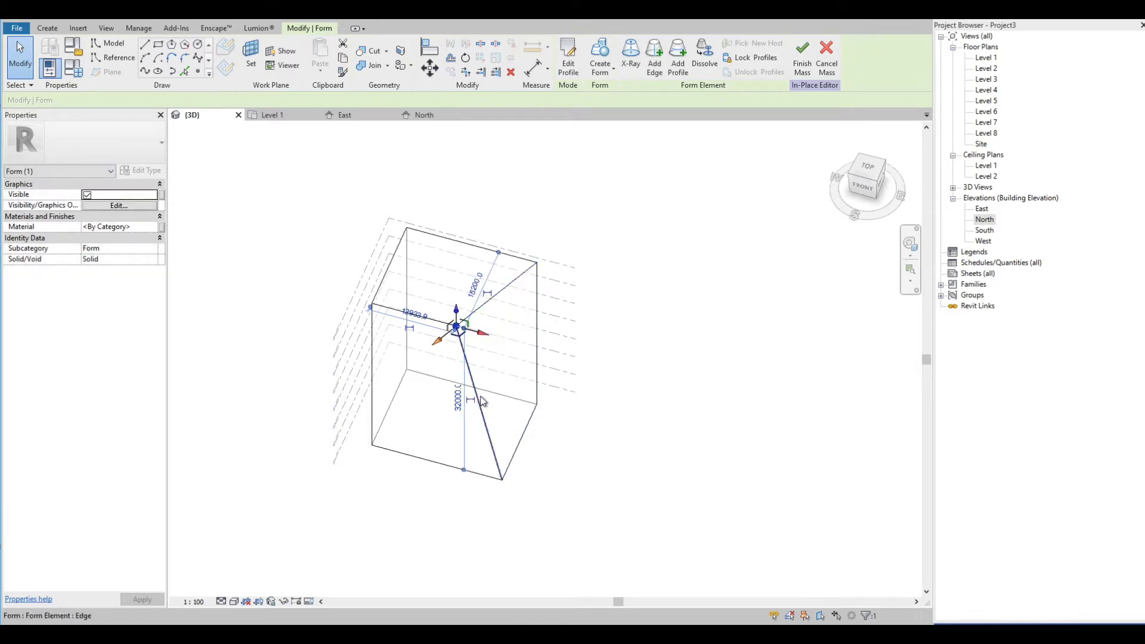
{"action": "left_click", "coordinate": [483, 402]}
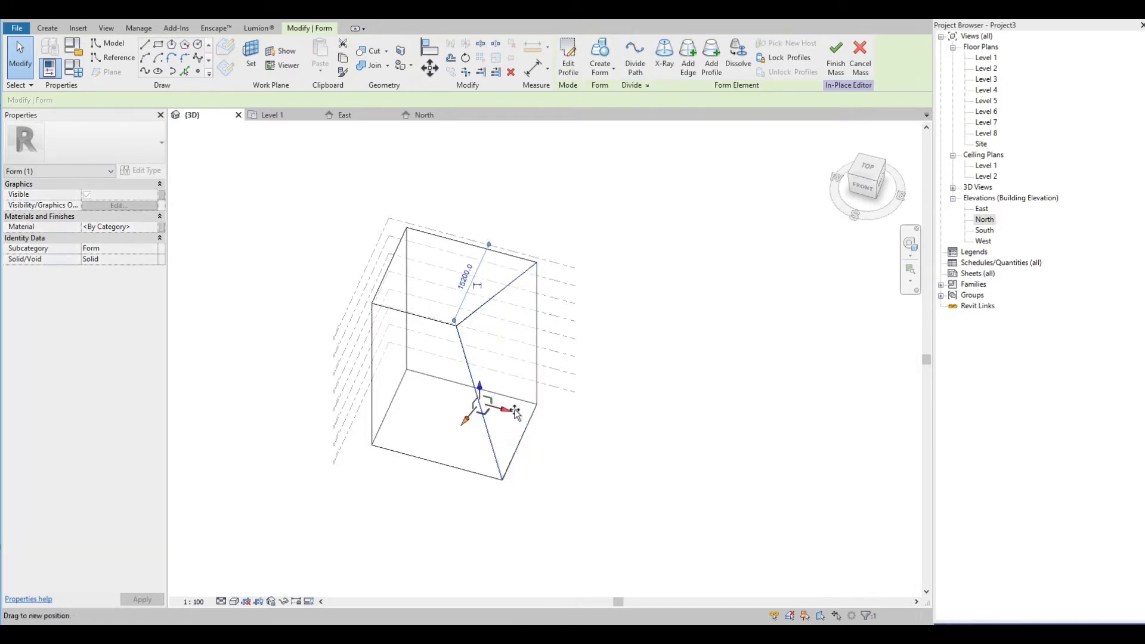
{"action": "mouse_move", "coordinate": [514, 410]}
{"action": "left_mouse_down"}
{"action": "mouse_move", "coordinate": [512, 475]}
{"action": "mouse_move", "coordinate": [495, 412]}
{"action": "left_mouse_up"}
{"action": "left_click", "coordinate": [603, 412]}
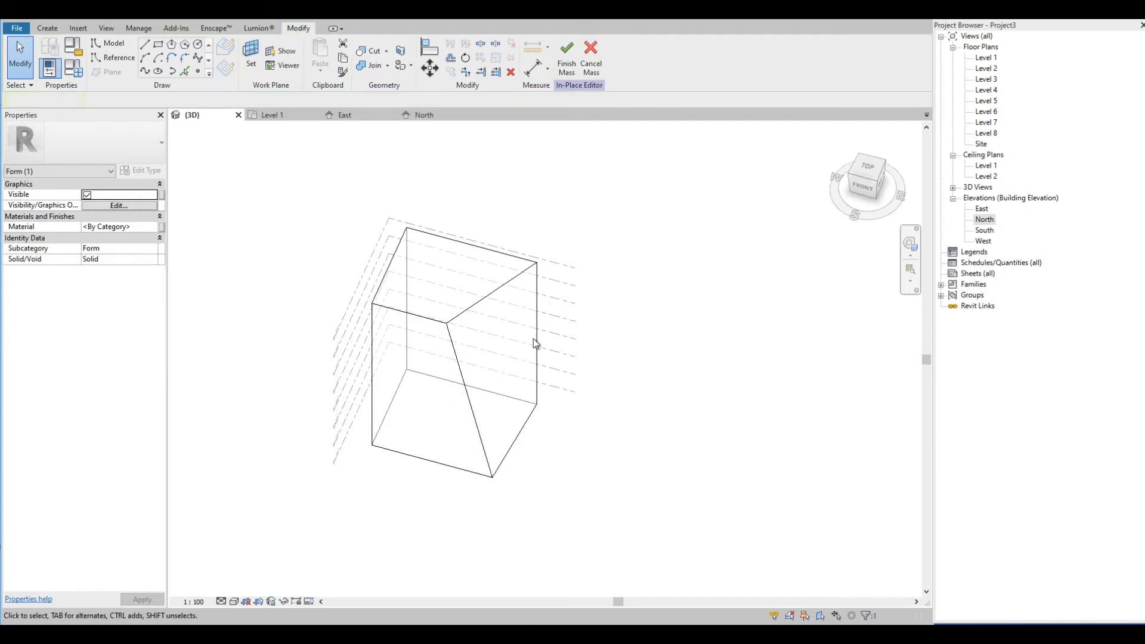
- Move the top left corner up and inward to taper the other side
{"action": "left_click", "coordinate": [537, 263]}
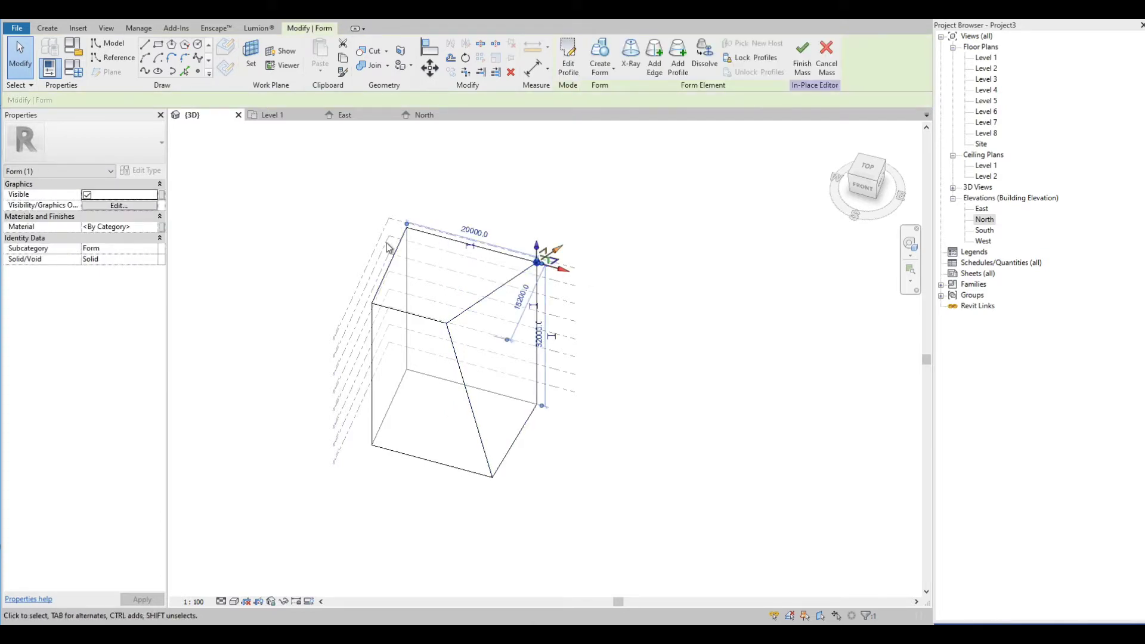
{"action": "left_click", "coordinate": [353, 261]}
{"action": "middle_click_drag", "start_coordinate": [353, 261], "coordinate": [560, 268], "text": "shift"}
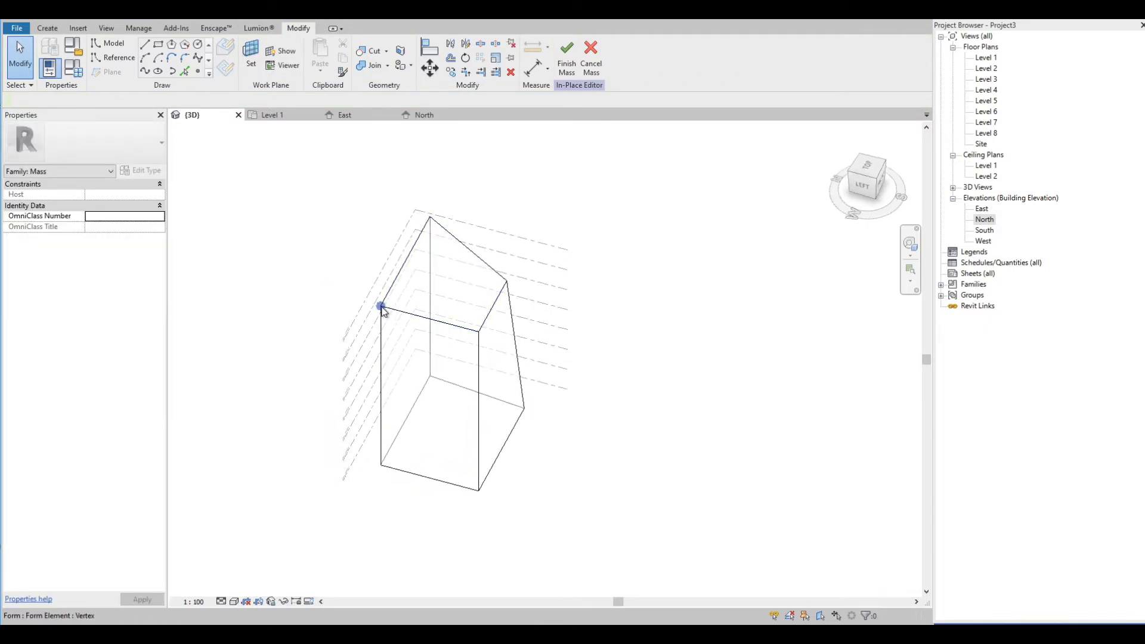
{"action": "left_click", "coordinate": [381, 307]}
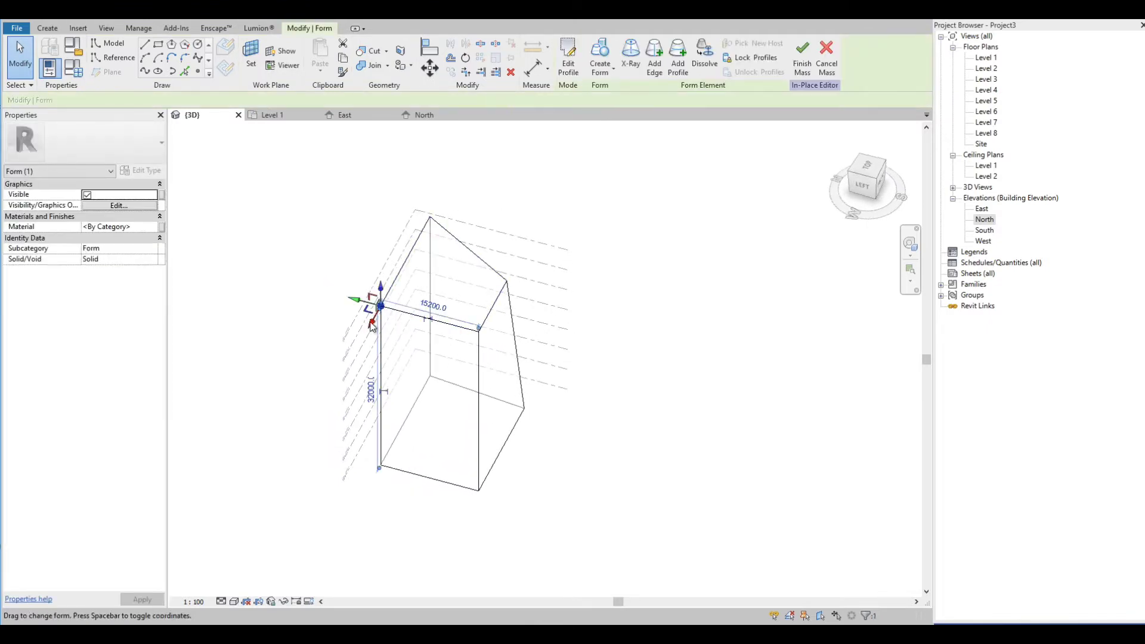
{"action": "left_click_drag", "start_coordinate": [372, 327], "coordinate": [352, 272]}
{"action": "key", "text": "Escape"}
- Finish the tapered mass and orbit around it
{"action": "middle_click_drag", "start_coordinate": [567, 370], "coordinate": [440, 250], "text": "shift"}
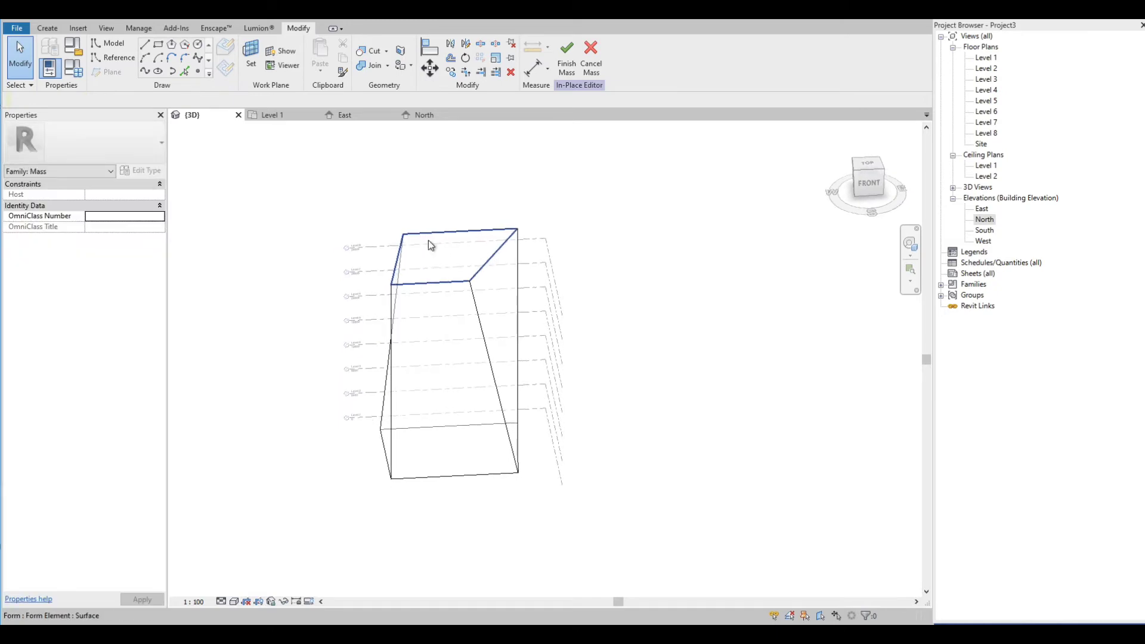
{"action": "left_click", "coordinate": [566, 54]}
{"action": "middle_click_drag", "start_coordinate": [483, 210], "coordinate": [418, 213], "text": "shift"}
- Select the mass and add mass floors on Levels 1 through 8
{"action": "scroll", "coordinate": [441, 231], "scroll_direction": "down", "scroll_amount": 1}
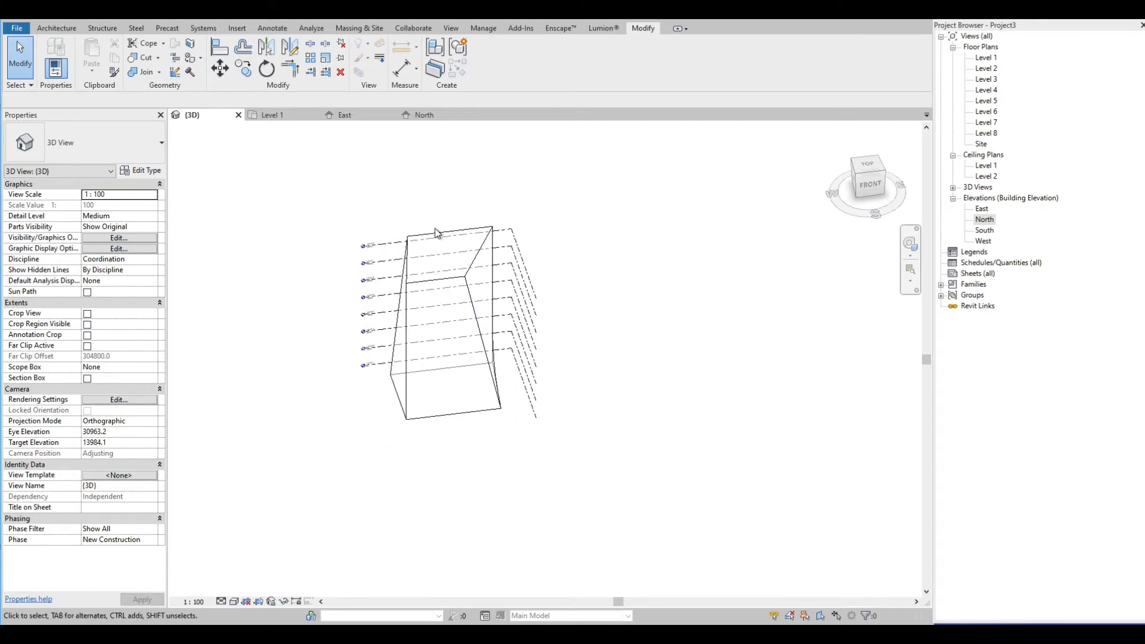
{"action": "left_click", "coordinate": [349, 29]}
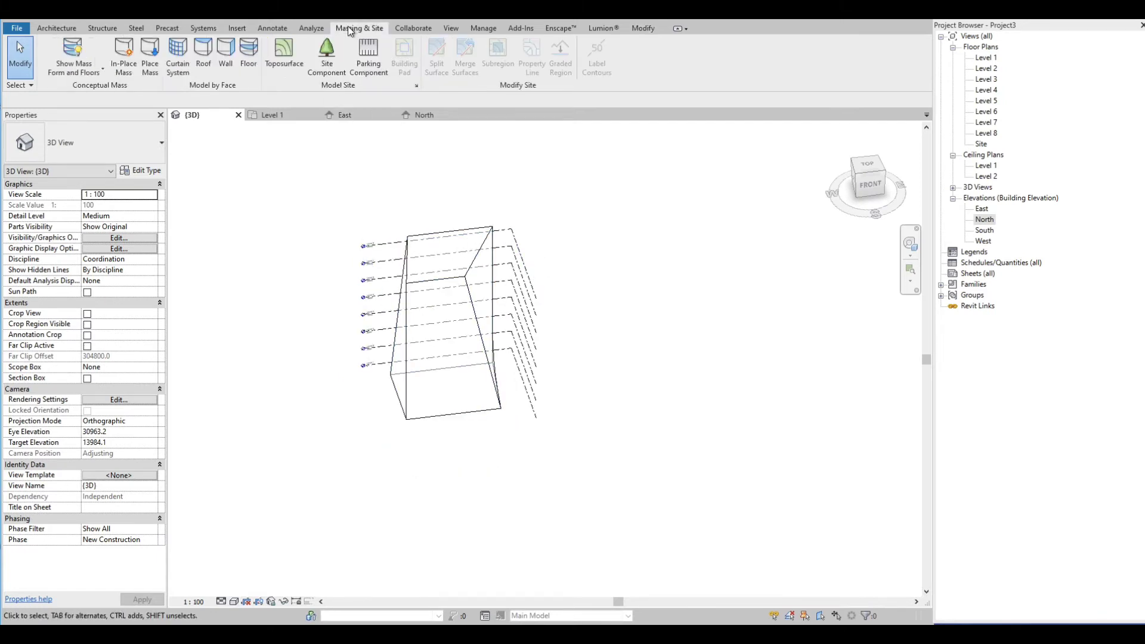
{"action": "left_click", "coordinate": [249, 57]}
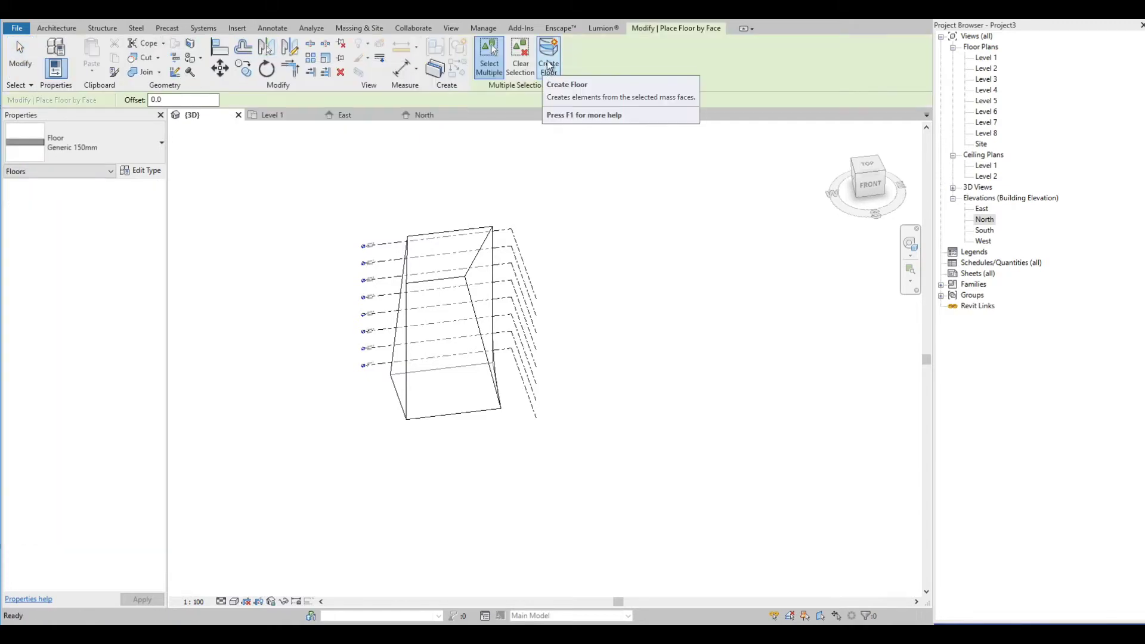
{"action": "left_click", "coordinate": [549, 55]}
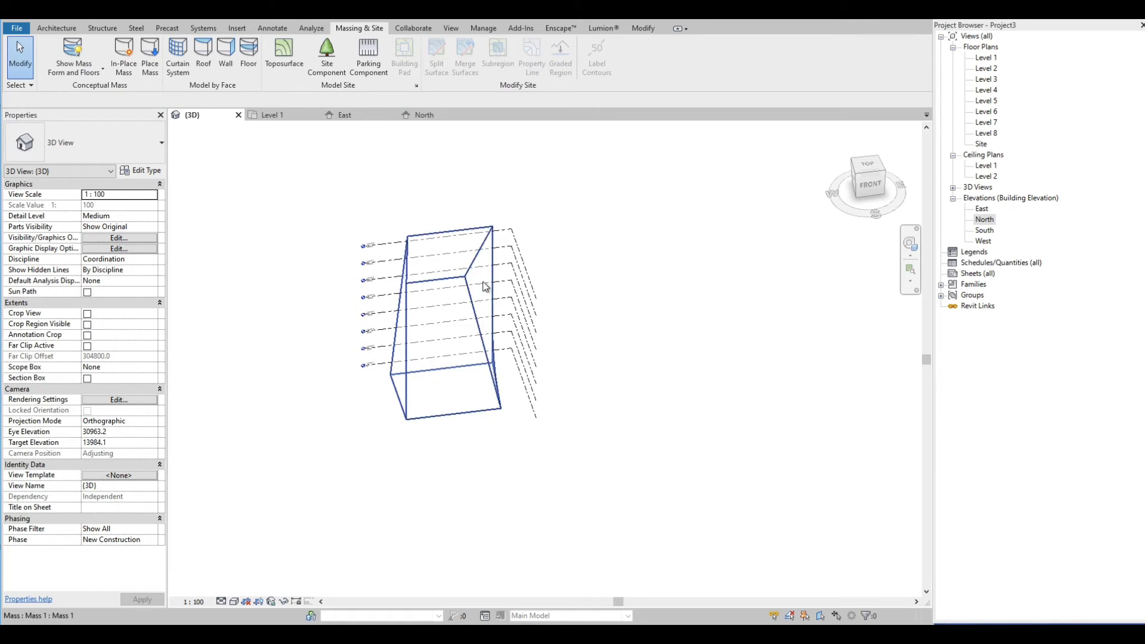
{"action": "left_click", "coordinate": [485, 287]}
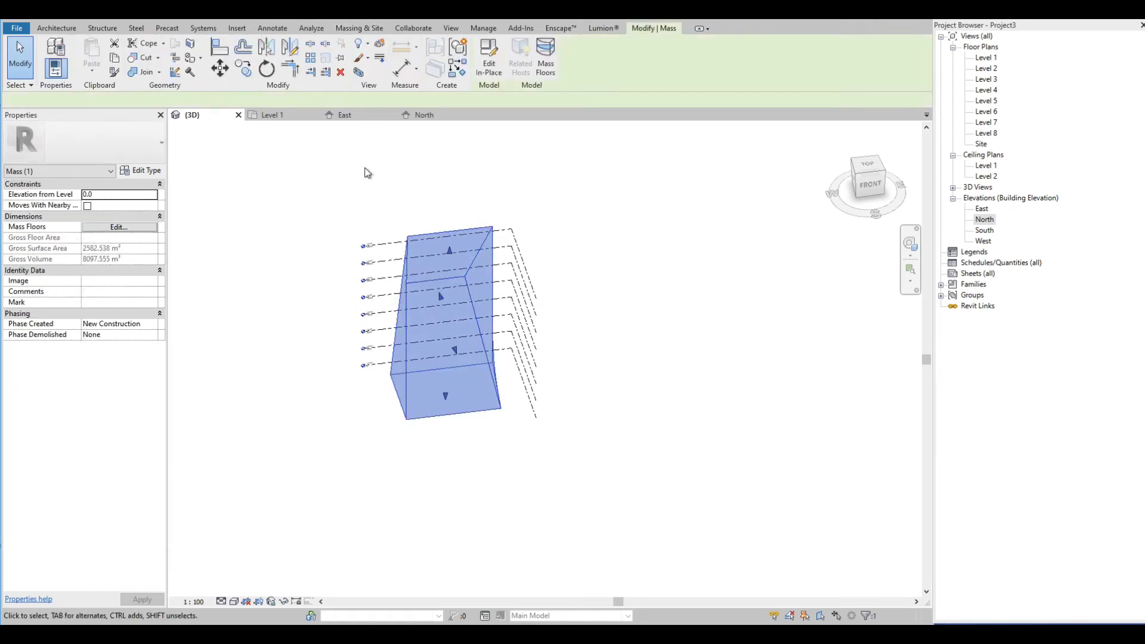
{"action": "left_click", "coordinate": [546, 67]}
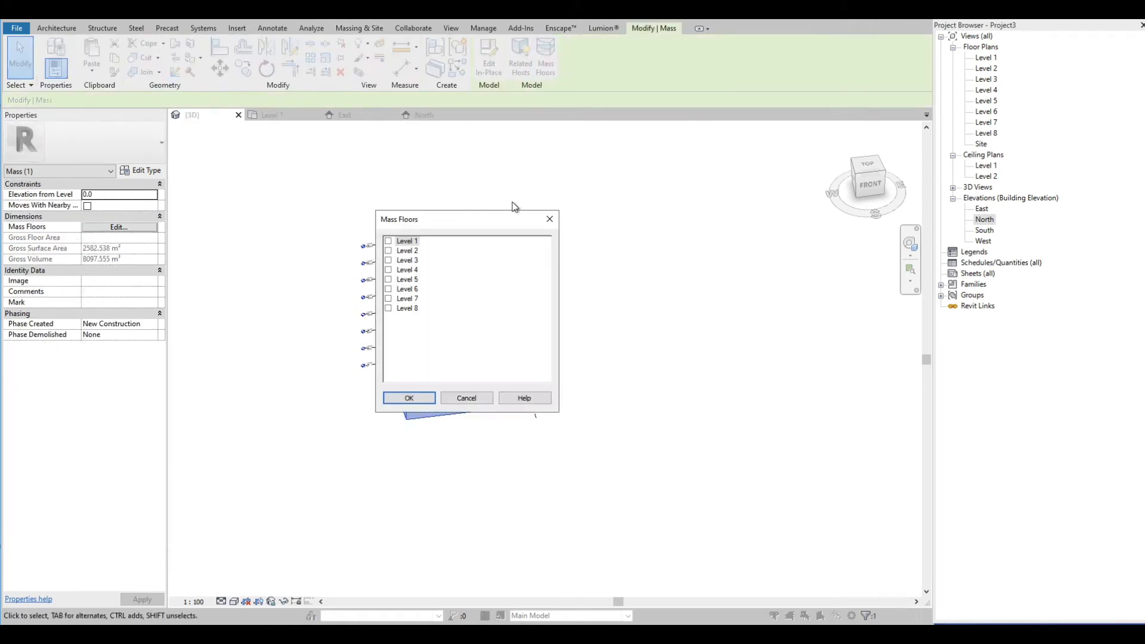
{"action": "left_click", "coordinate": [407, 242]}
{"action": "left_click", "coordinate": [408, 308], "text": "shift"}
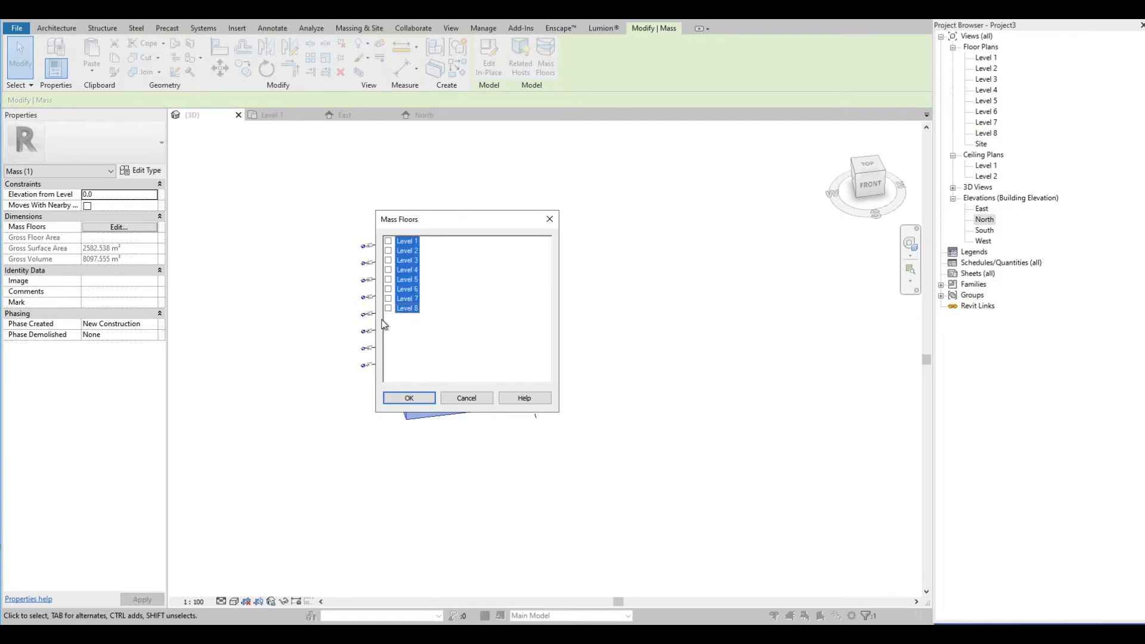
{"action": "left_click", "coordinate": [408, 398]}
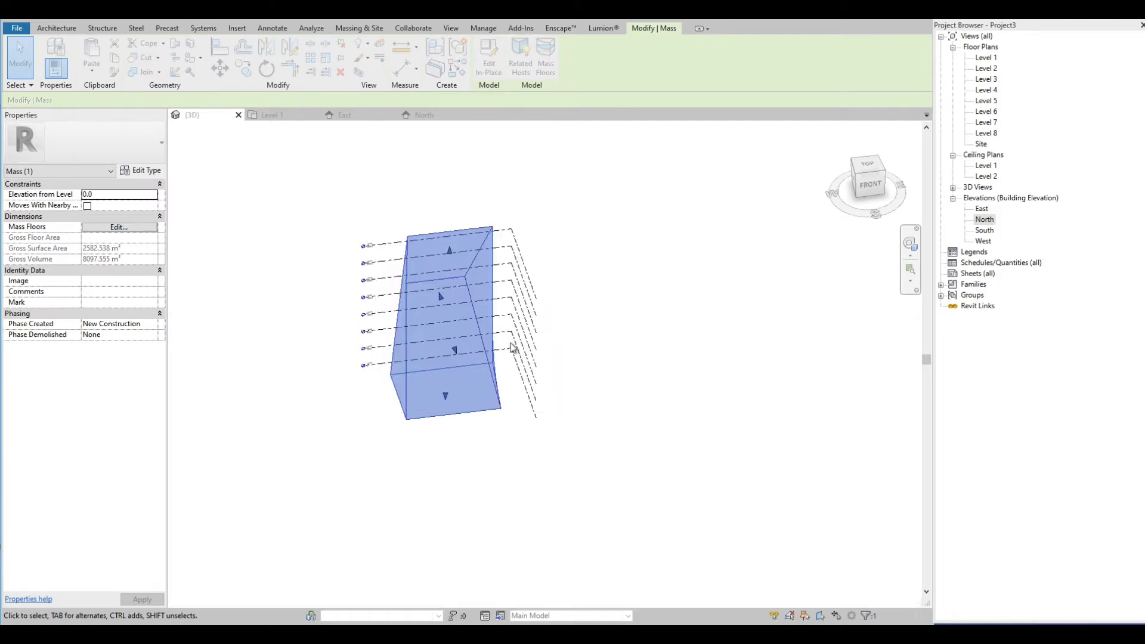
- Deselect the mass and orbit to inspect the new floor slabs
{"action": "left_click", "coordinate": [588, 271]}
{"action": "middle_click_drag", "start_coordinate": [389, 389], "coordinate": [443, 354], "text": "shift"}
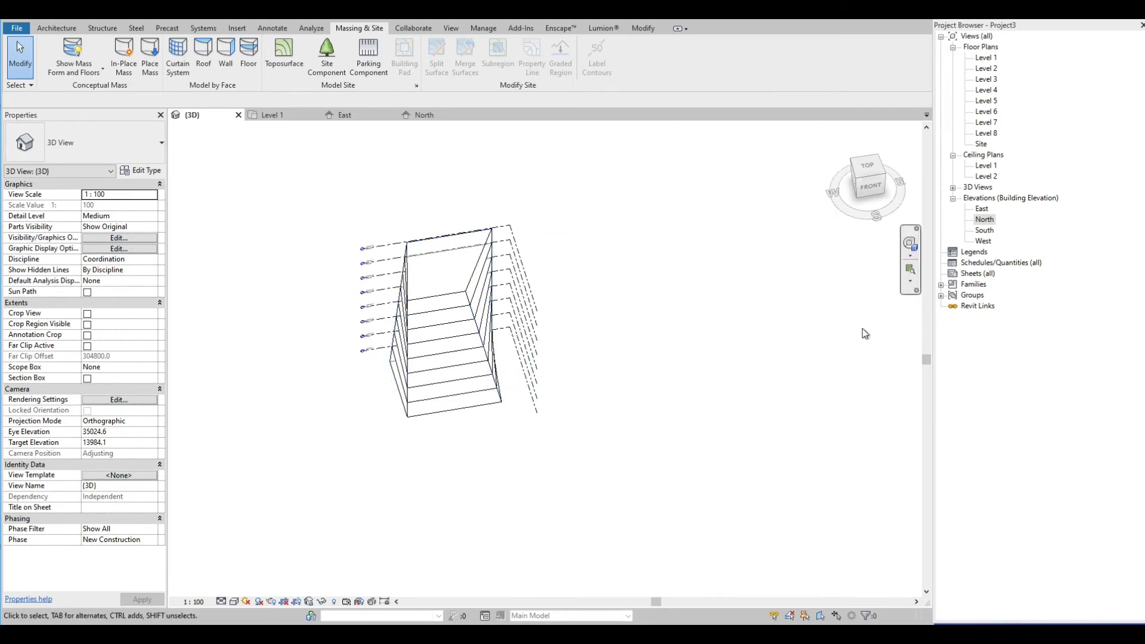
{"action": "middle_click_drag", "start_coordinate": [572, 316], "coordinate": [596, 313], "text": "shift"}
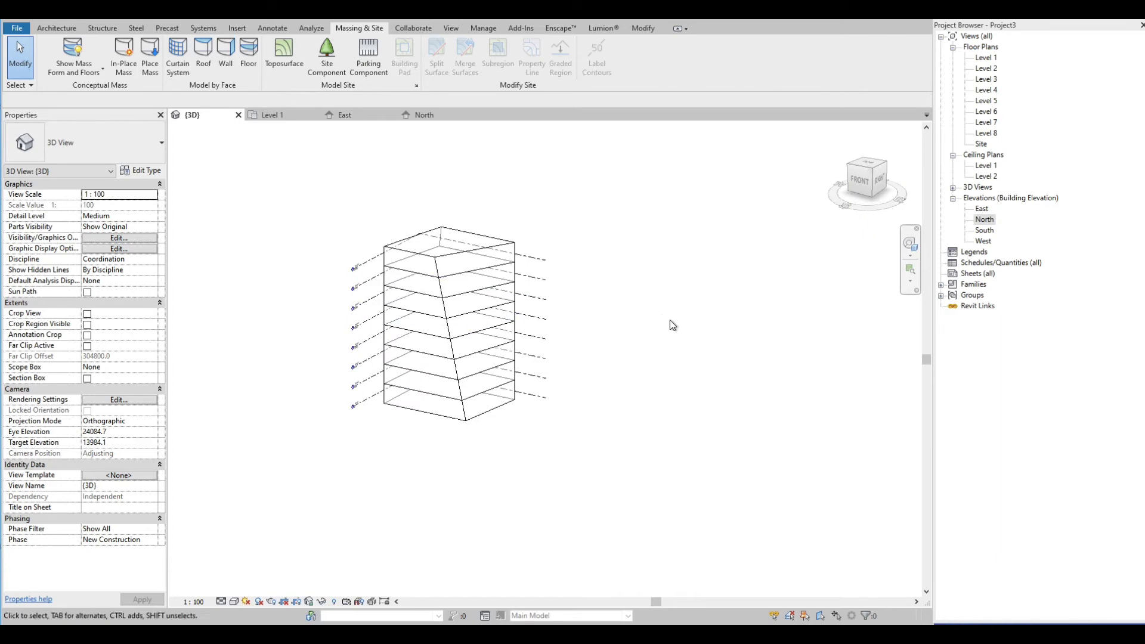
{"action": "scroll", "coordinate": [671, 320], "scroll_direction": "down", "scroll_amount": 1}
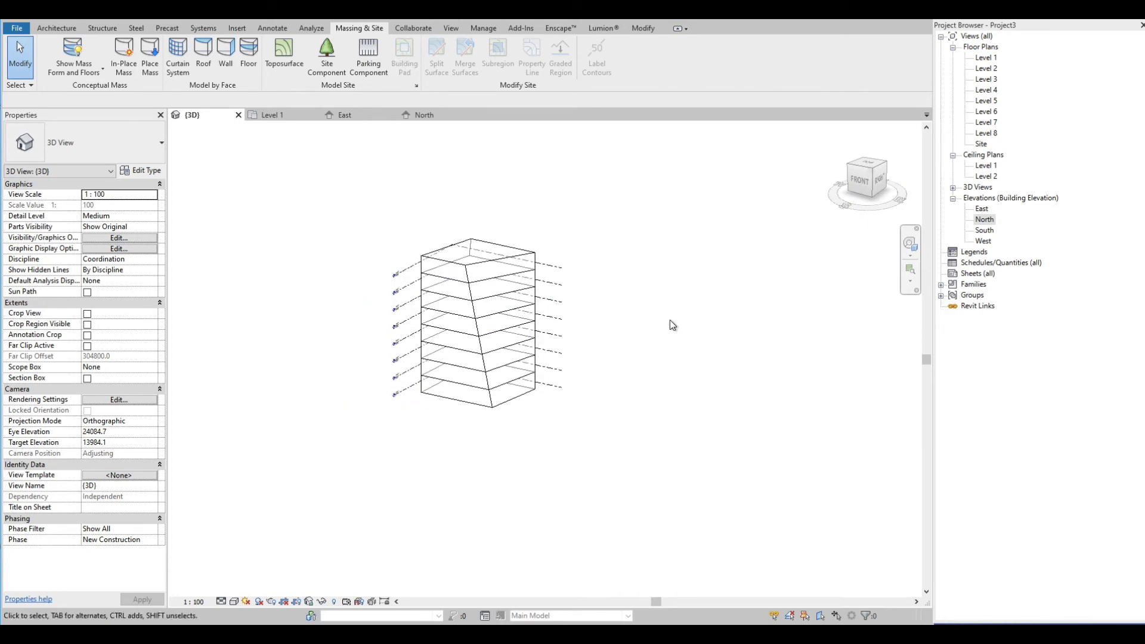
- Select the mass and orbit to view it from above
{"action": "left_click", "coordinate": [979, 264]}
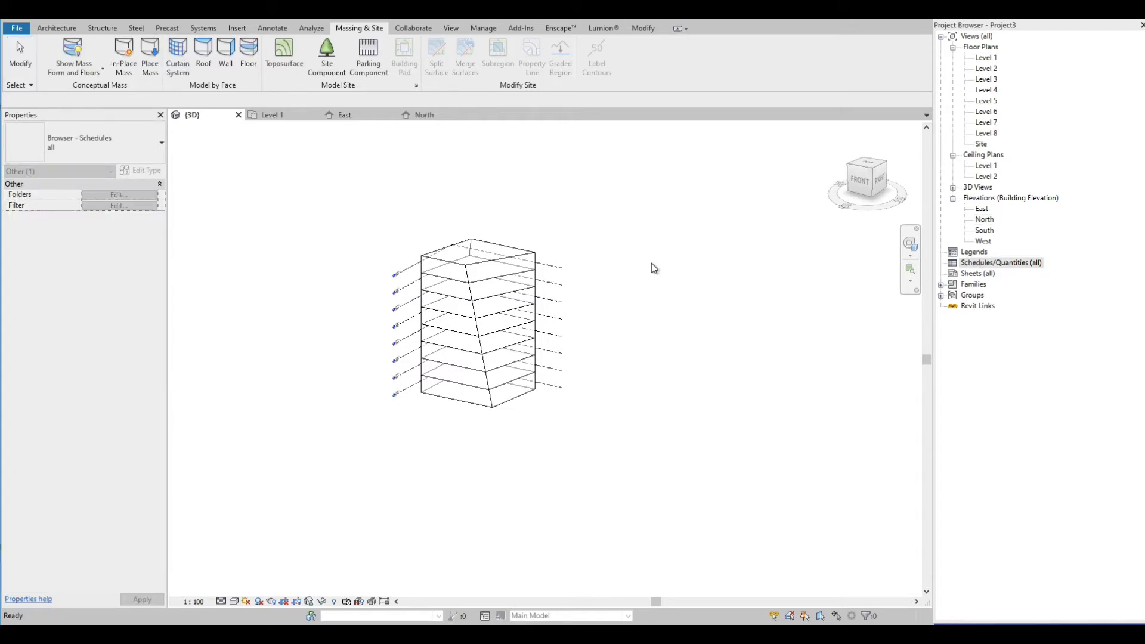
{"action": "left_click_drag", "start_coordinate": [651, 268], "coordinate": [367, 170]}
{"action": "middle_click_drag", "start_coordinate": [367, 170], "coordinate": [606, 276], "text": "shift"}
{"action": "key", "text": "Escape"}
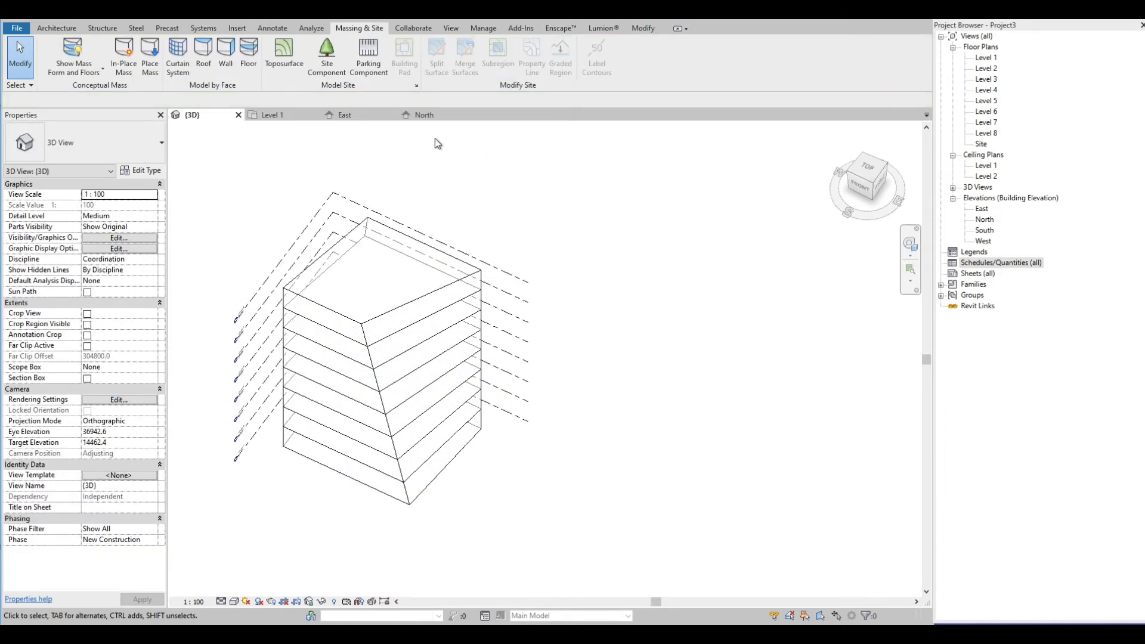
- Window-select all mass floors and create Generic 150mm floors from them
{"action": "left_click", "coordinate": [249, 60]}
{"action": "scroll", "coordinate": [337, 258], "scroll_direction": "down", "scroll_amount": 2}
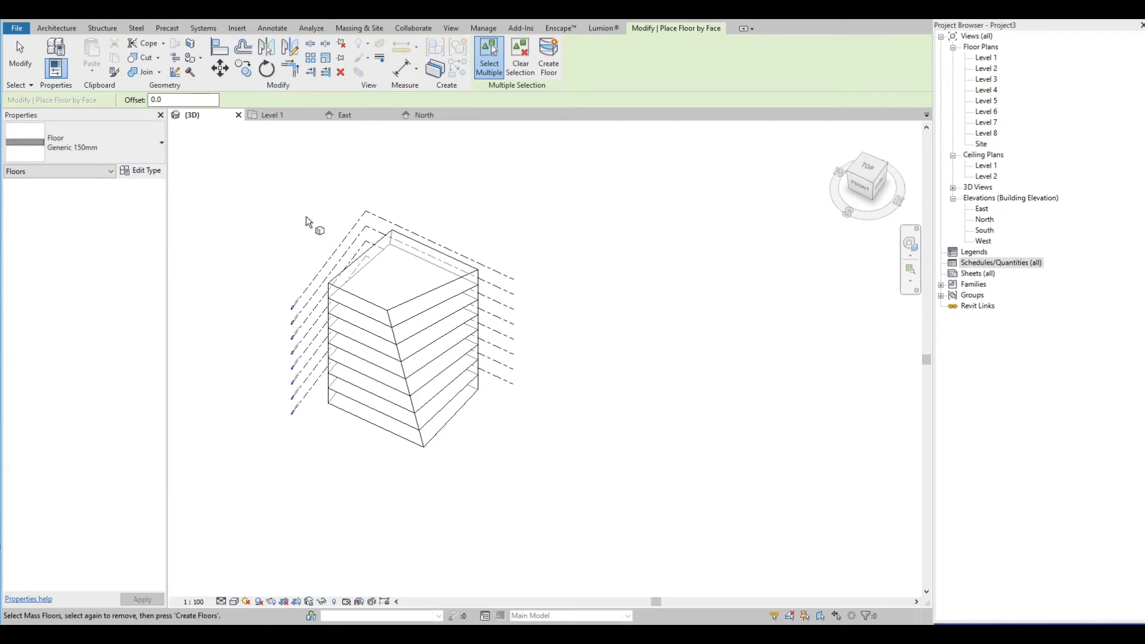
{"action": "left_click_drag", "start_coordinate": [305, 217], "coordinate": [508, 492]}
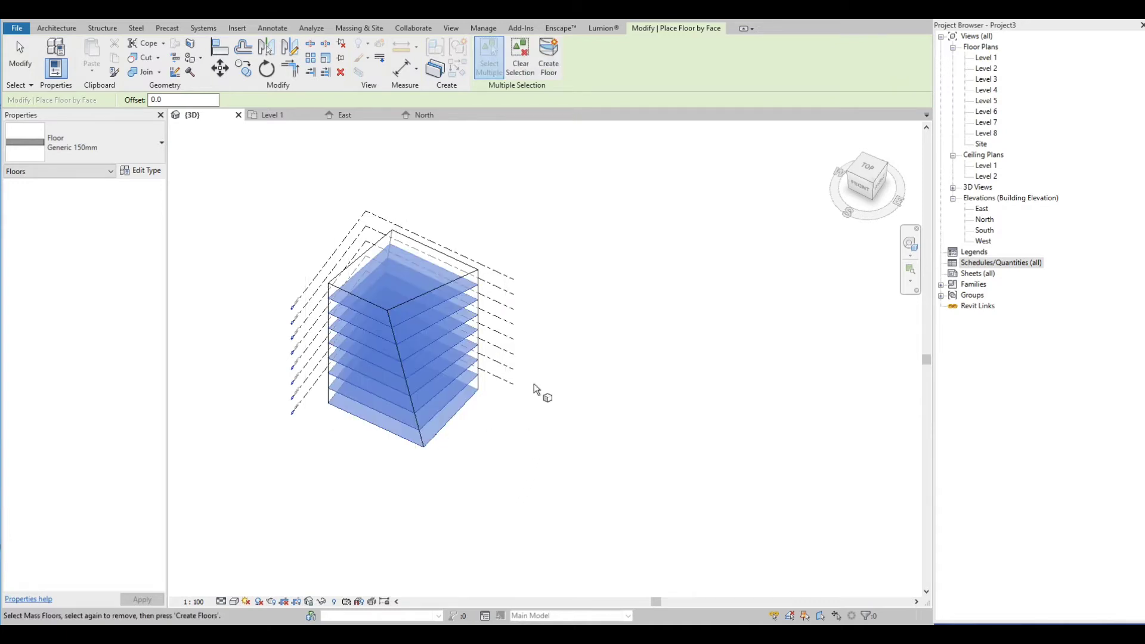
{"action": "left_click", "coordinate": [435, 396]}
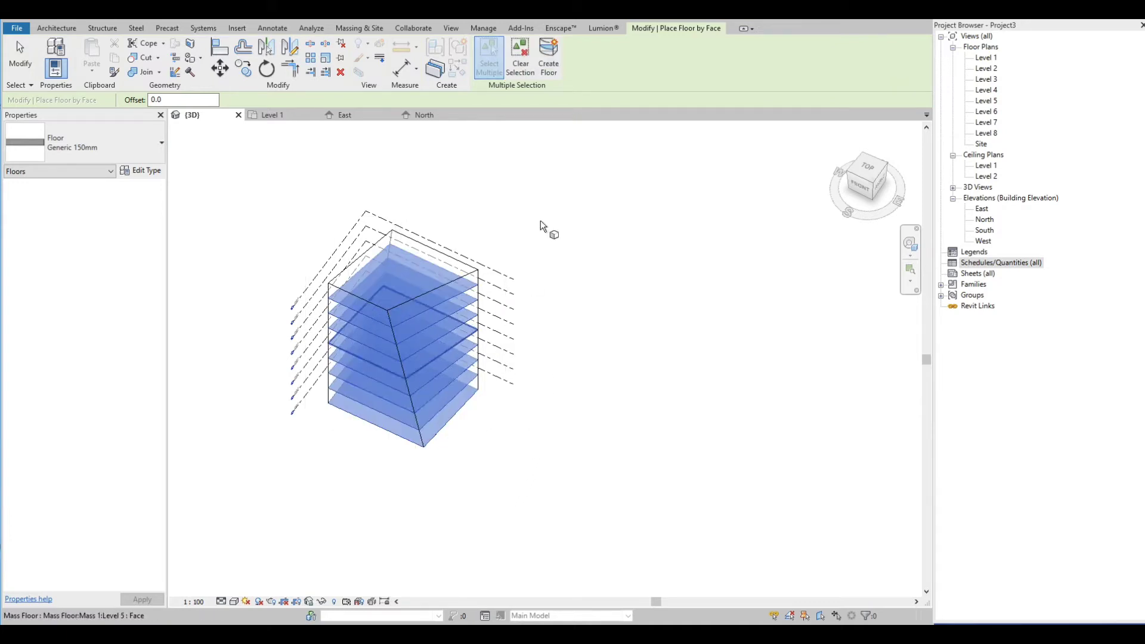
{"action": "left_click", "coordinate": [548, 57]}
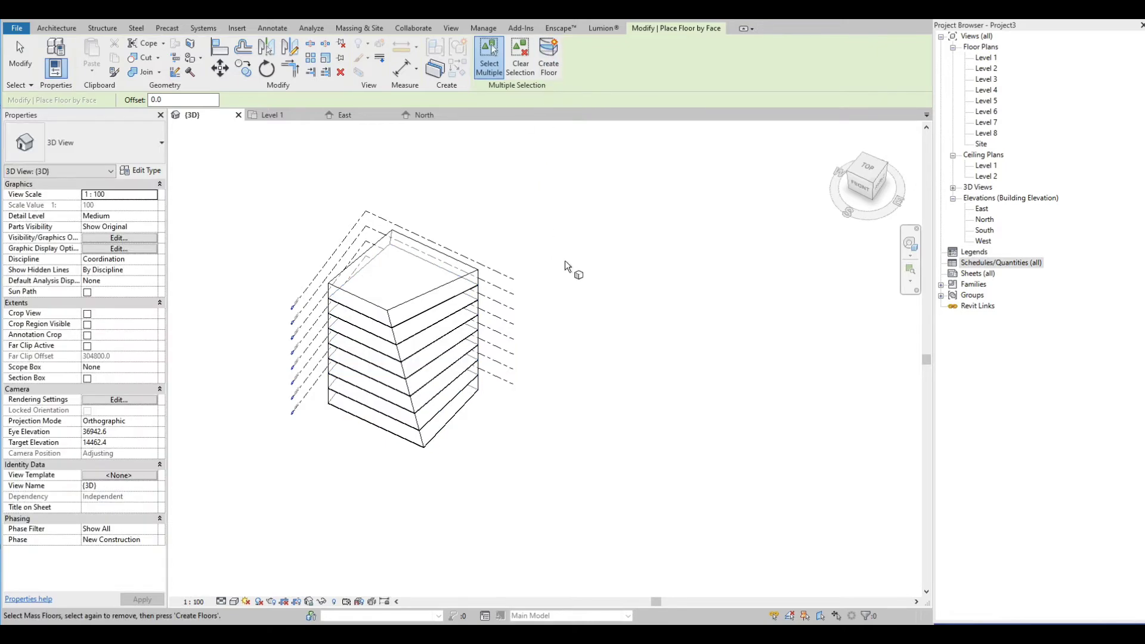
{"action": "key", "text": "Escape"}
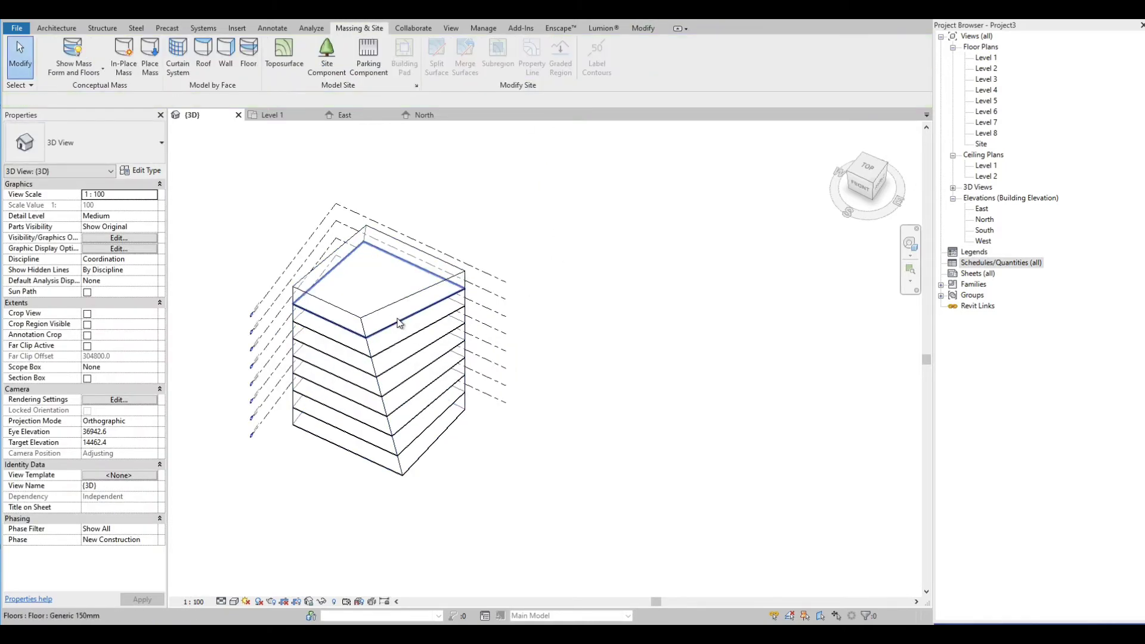
- Orbit around the model to check the new floor slabs
{"action": "left_click", "coordinate": [399, 324]}
{"action": "middle_click_drag", "start_coordinate": [399, 324], "coordinate": [652, 327], "text": "shift"}
{"action": "key", "text": "Escape"}
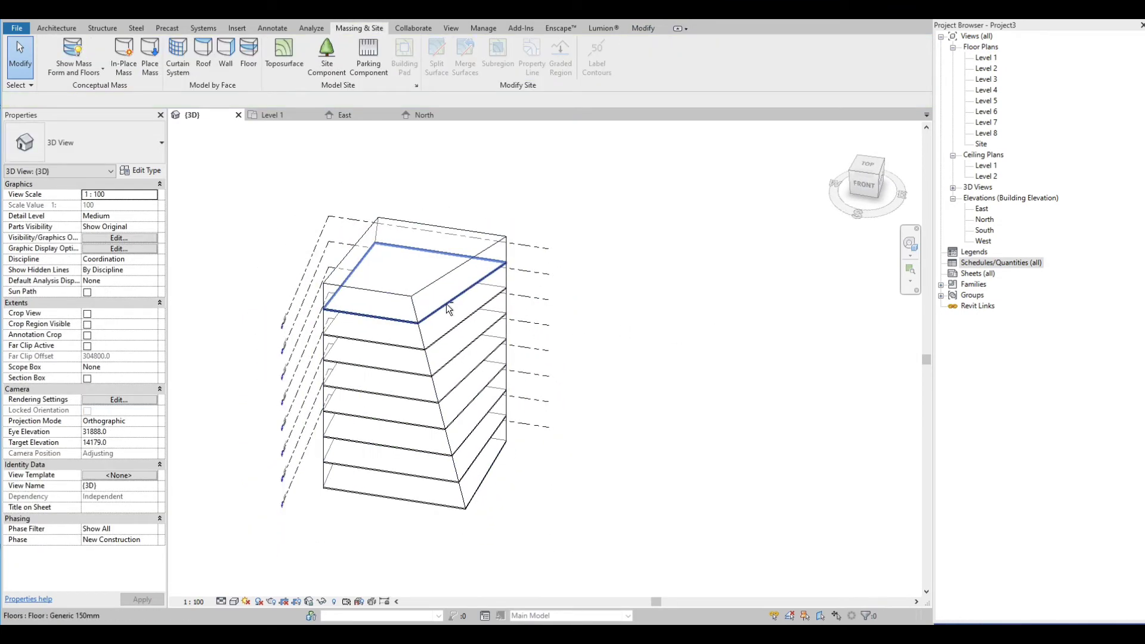
{"action": "middle_click_drag", "start_coordinate": [477, 289], "coordinate": [650, 352], "text": "shift"}
- Create a new schedule for the Floors category
{"action": "right_click", "coordinate": [993, 264]}
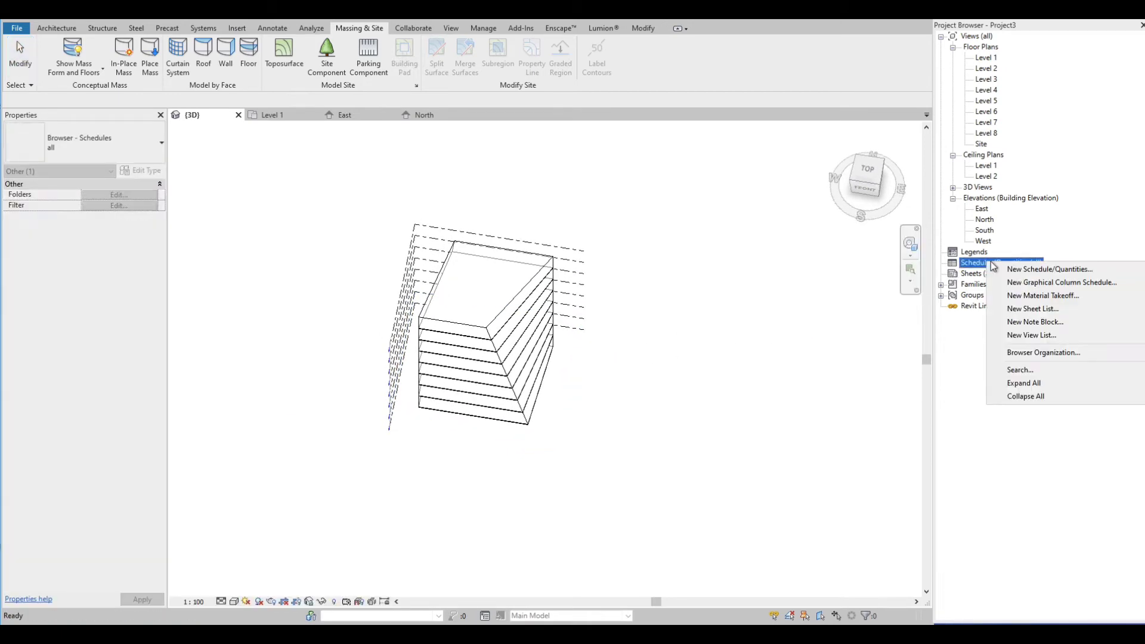
{"action": "left_click", "coordinate": [1030, 267]}
{"action": "left_click", "coordinate": [382, 254]}
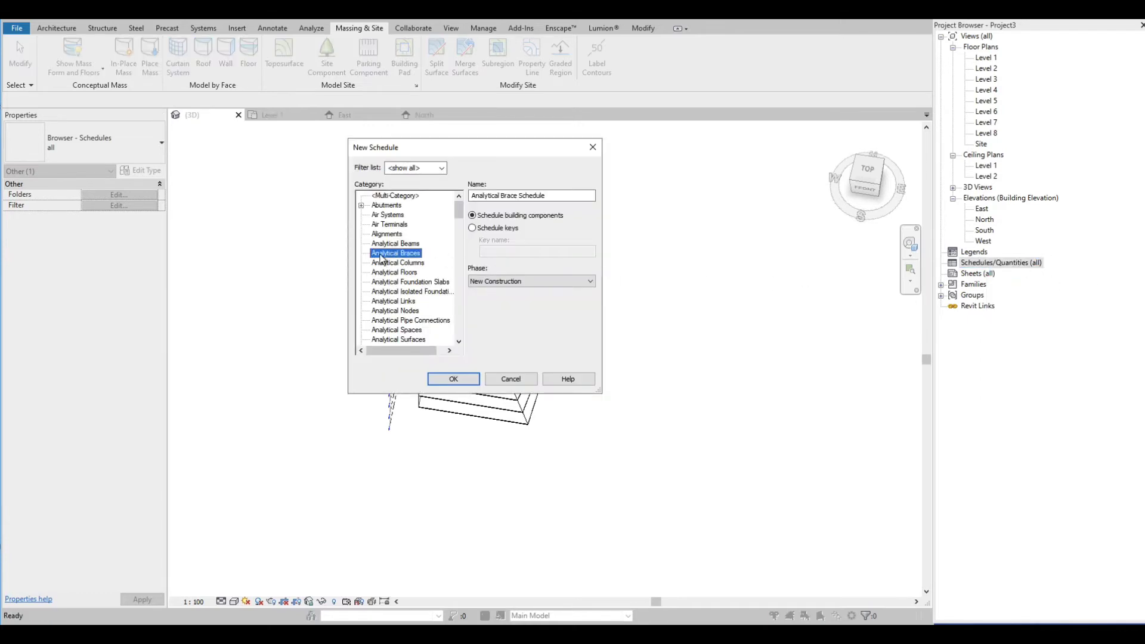
{"action": "key", "text": "f"}
{"action": "scroll", "coordinate": [385, 280], "scroll_direction": "down", "scroll_amount": 2}
{"action": "left_click", "coordinate": [380, 303]}
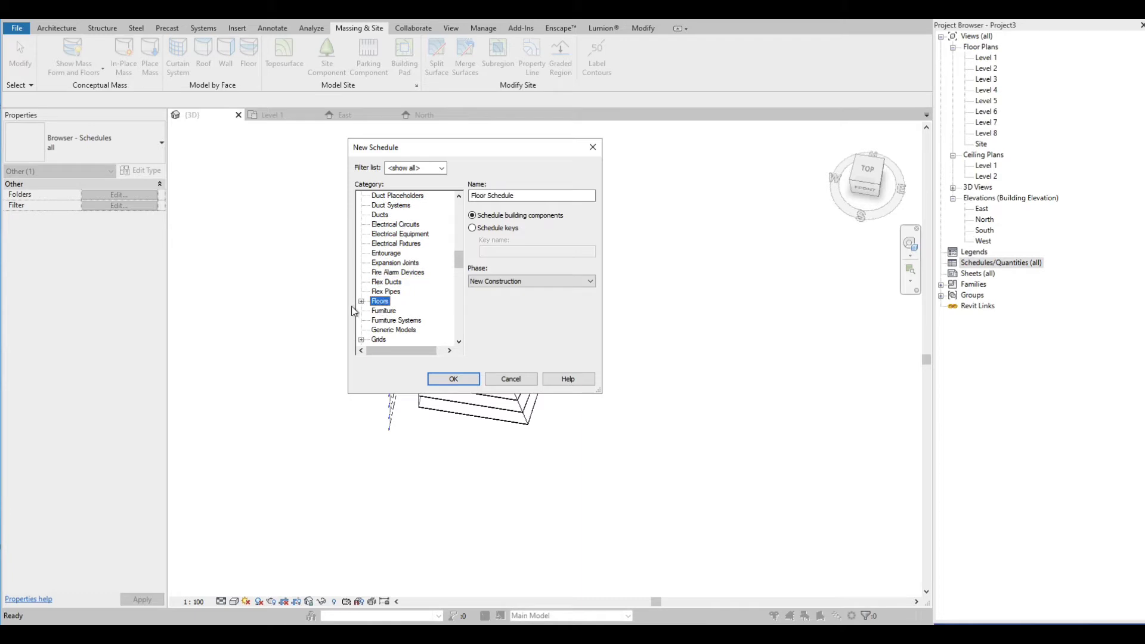
{"action": "left_click", "coordinate": [361, 302]}
{"action": "left_click", "coordinate": [361, 302]}
{"action": "left_click", "coordinate": [451, 380]}
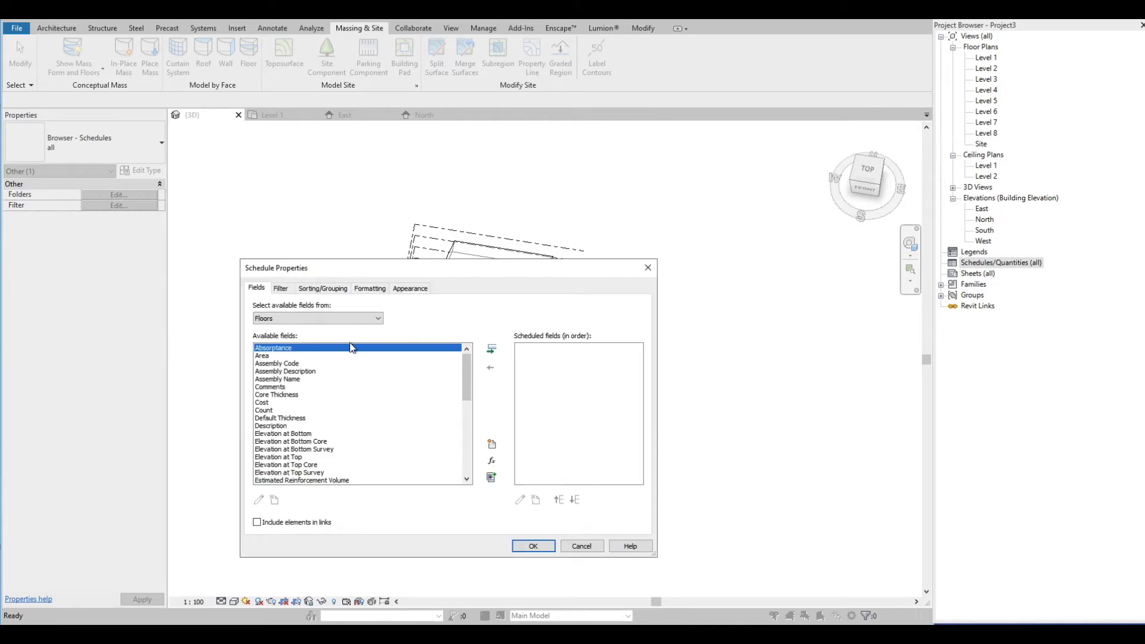
- Add the Area and Level fields to the Floor Schedule and open it
{"action": "left_click", "coordinate": [272, 357]}
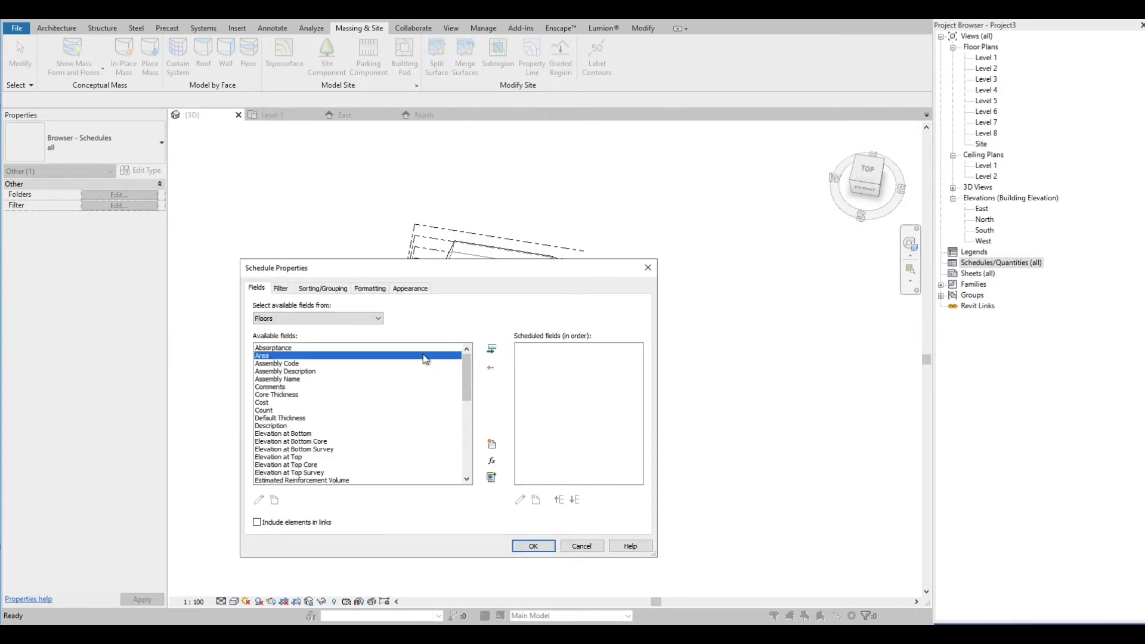
{"action": "left_click", "coordinate": [493, 351]}
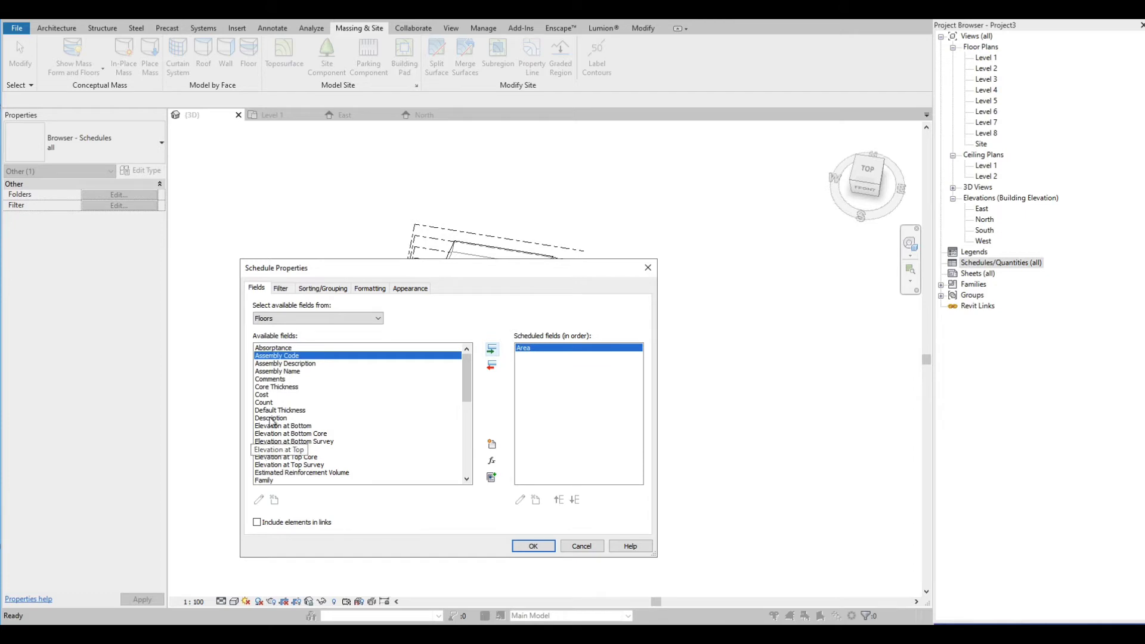
{"action": "scroll", "coordinate": [275, 382], "scroll_direction": "down", "scroll_amount": 2}
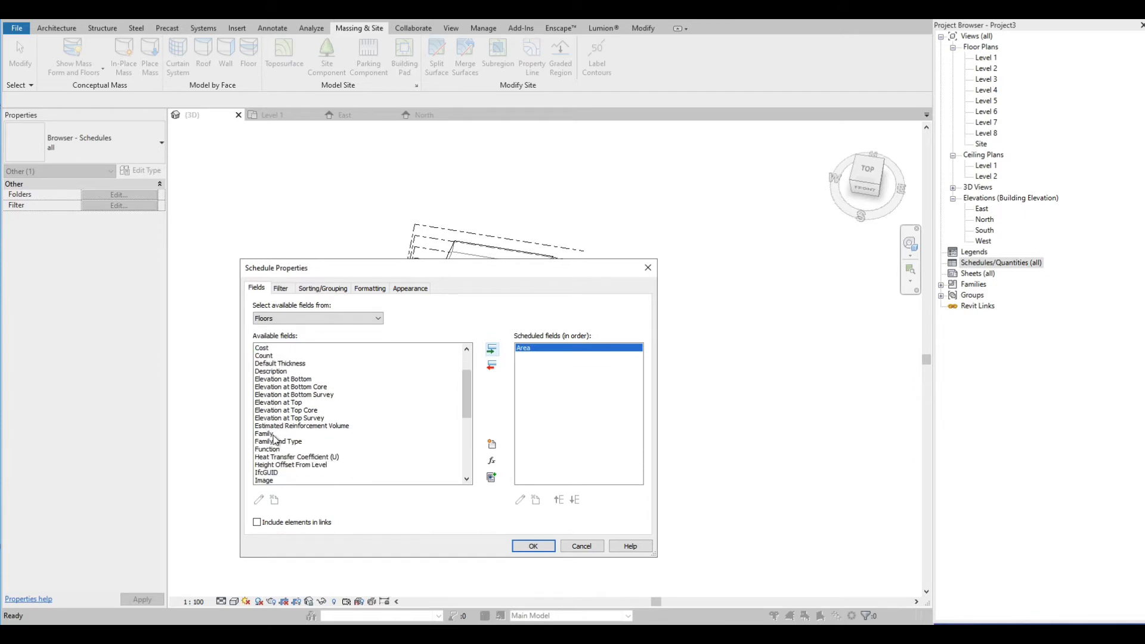
{"action": "scroll", "coordinate": [274, 436], "scroll_direction": "down", "scroll_amount": 3}
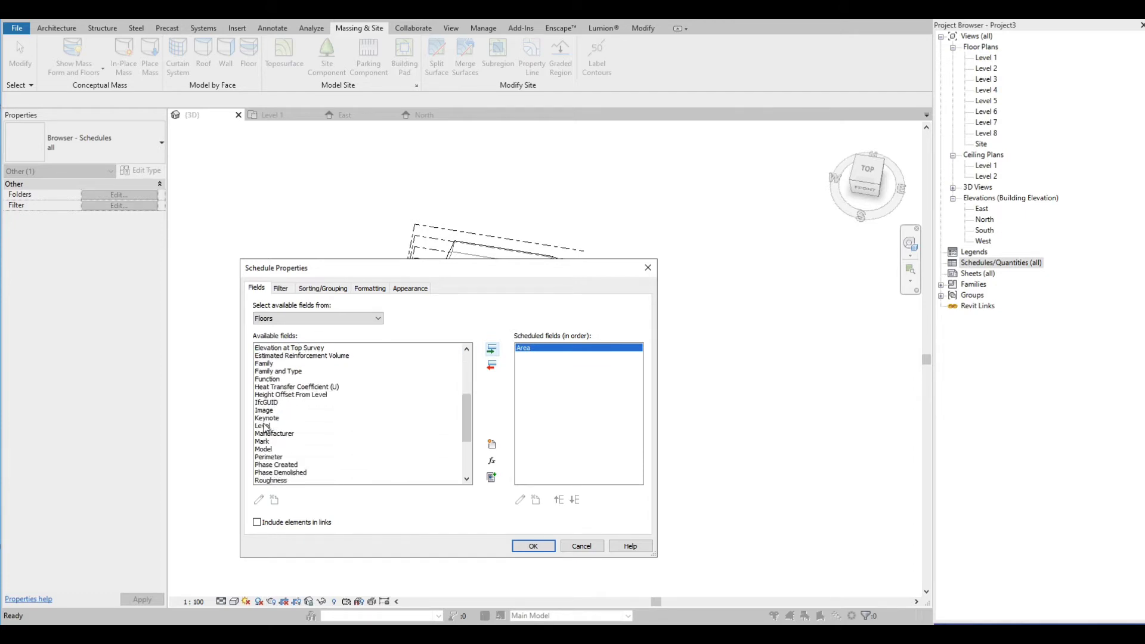
{"action": "left_click", "coordinate": [265, 427]}
{"action": "left_click", "coordinate": [492, 351]}
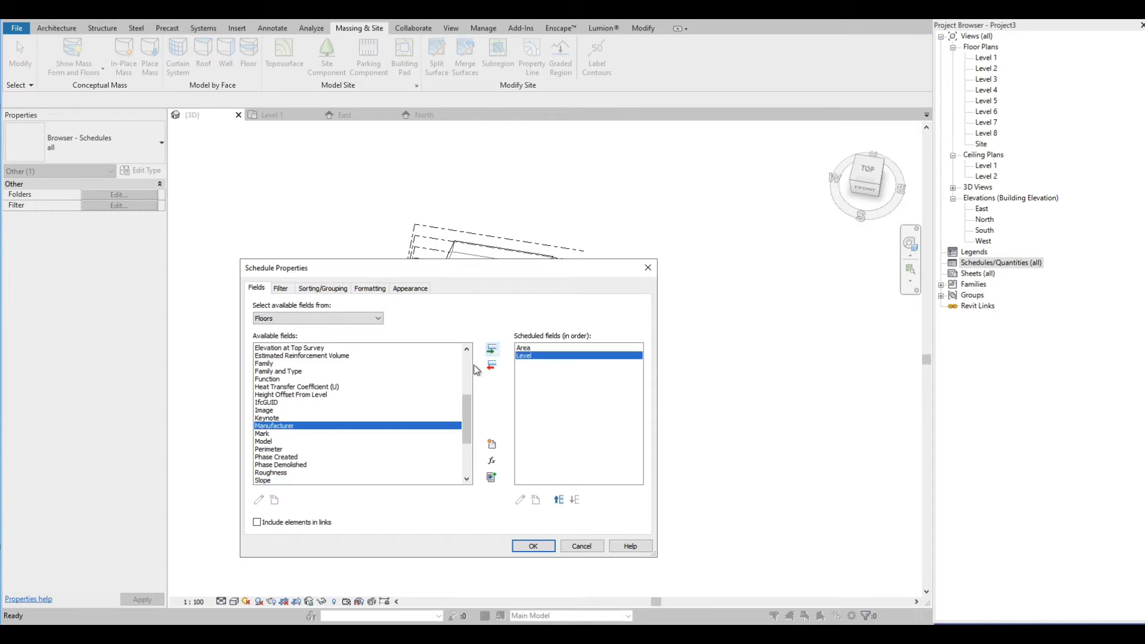
{"action": "scroll", "coordinate": [297, 447], "scroll_direction": "down", "scroll_amount": 2}
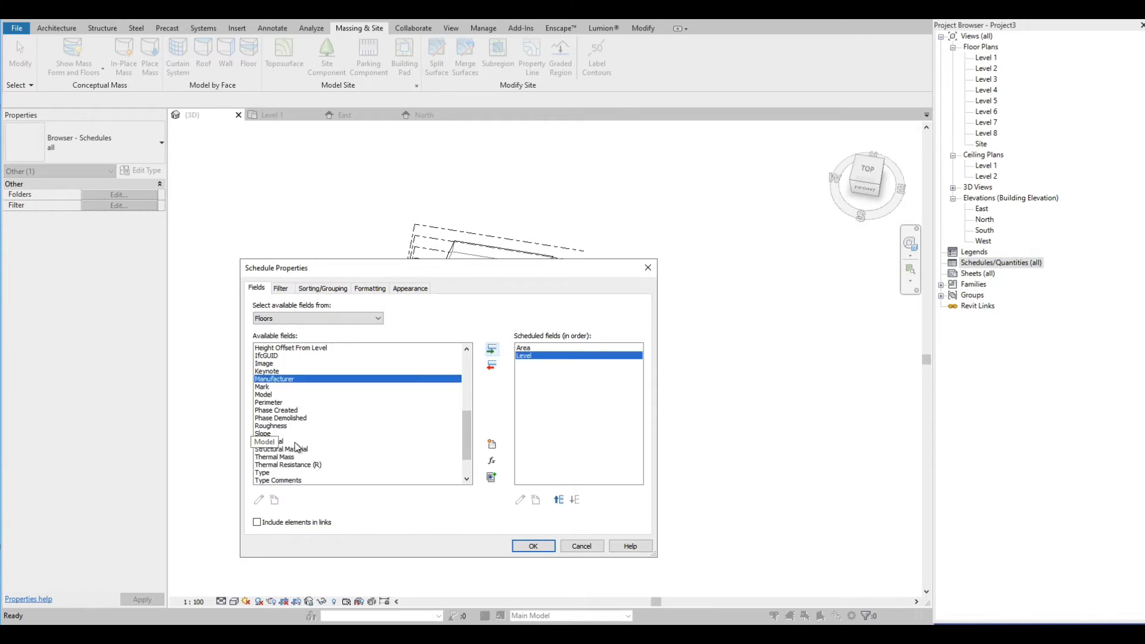
{"action": "scroll", "coordinate": [296, 448], "scroll_direction": "up", "scroll_amount": 8}
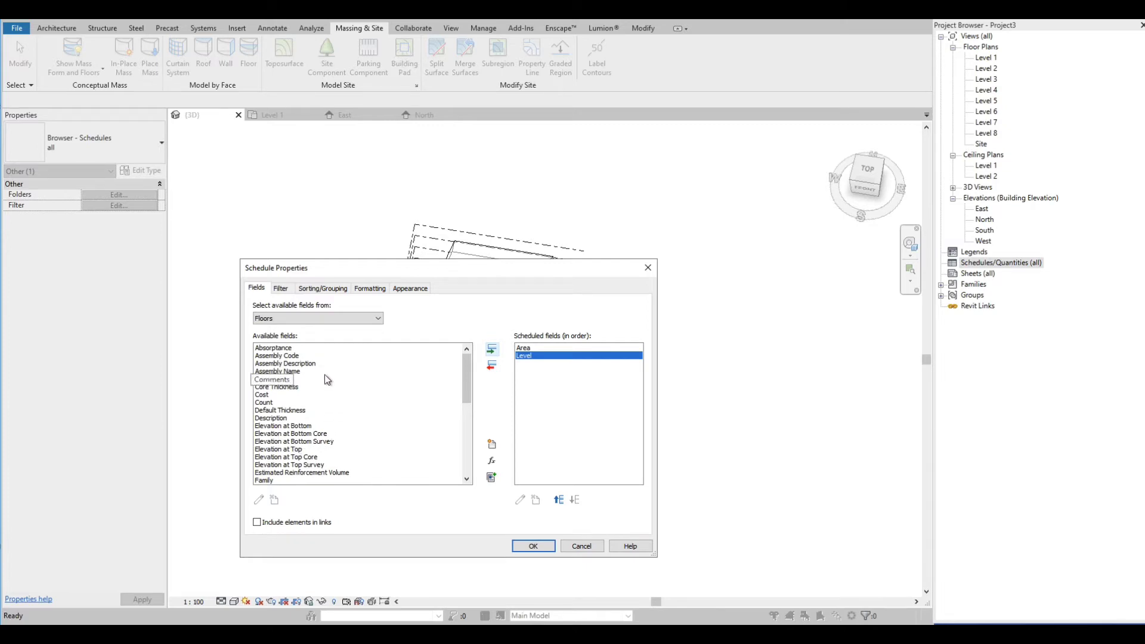
{"action": "left_click", "coordinate": [541, 548]}
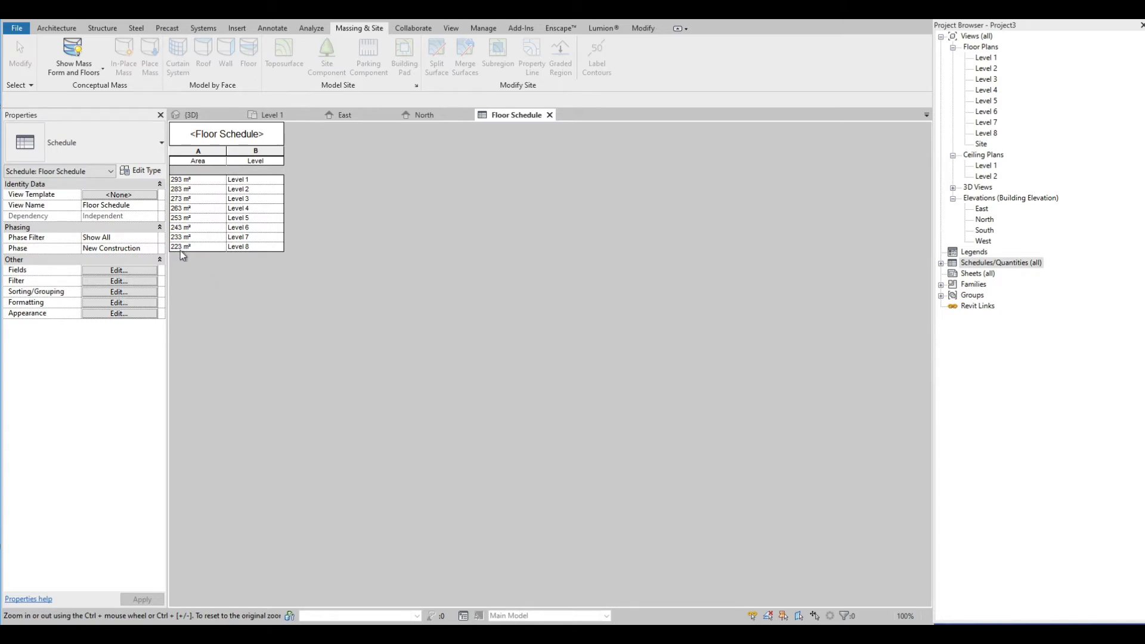
- Move the Level field above Area in the schedule's scheduled fields
{"action": "left_click", "coordinate": [118, 271]}
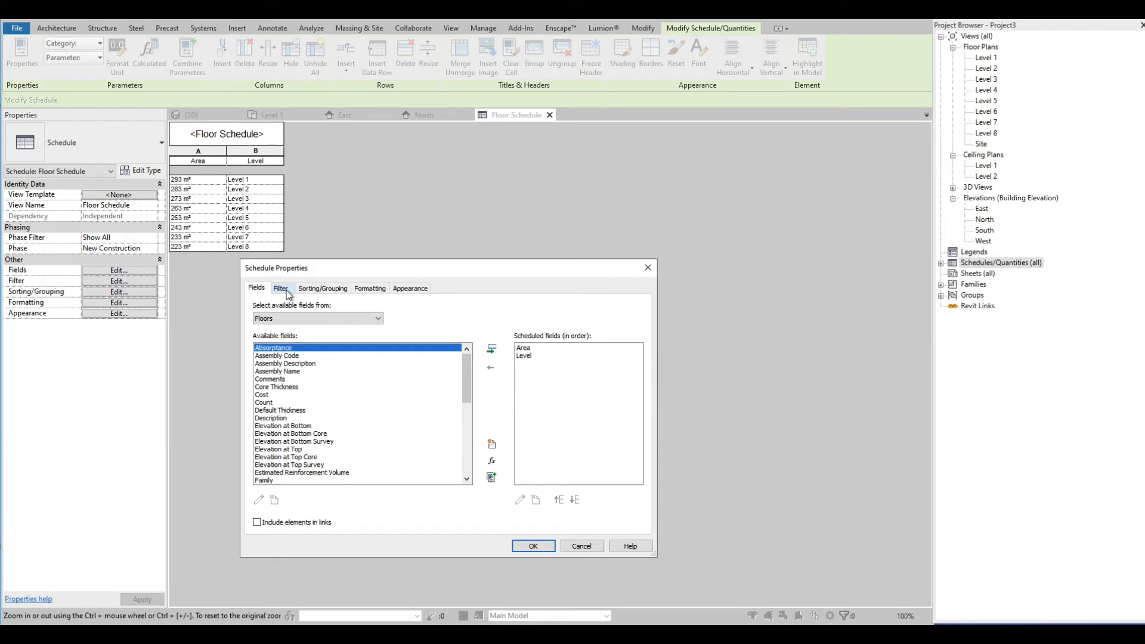
{"action": "left_click", "coordinate": [531, 356]}
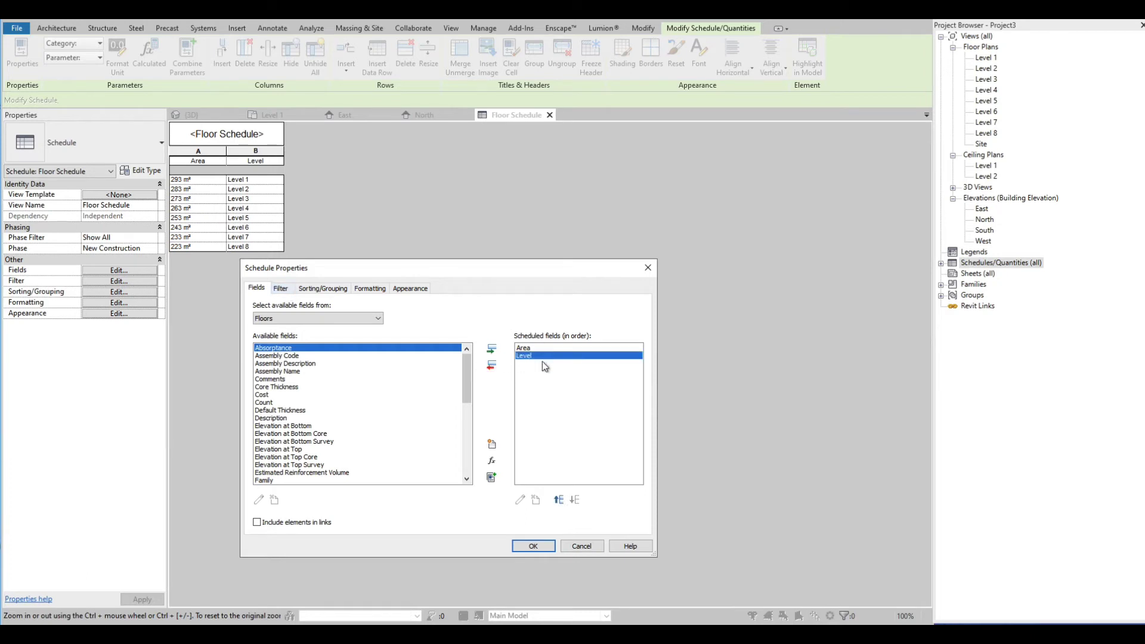
{"action": "left_click", "coordinate": [559, 501]}
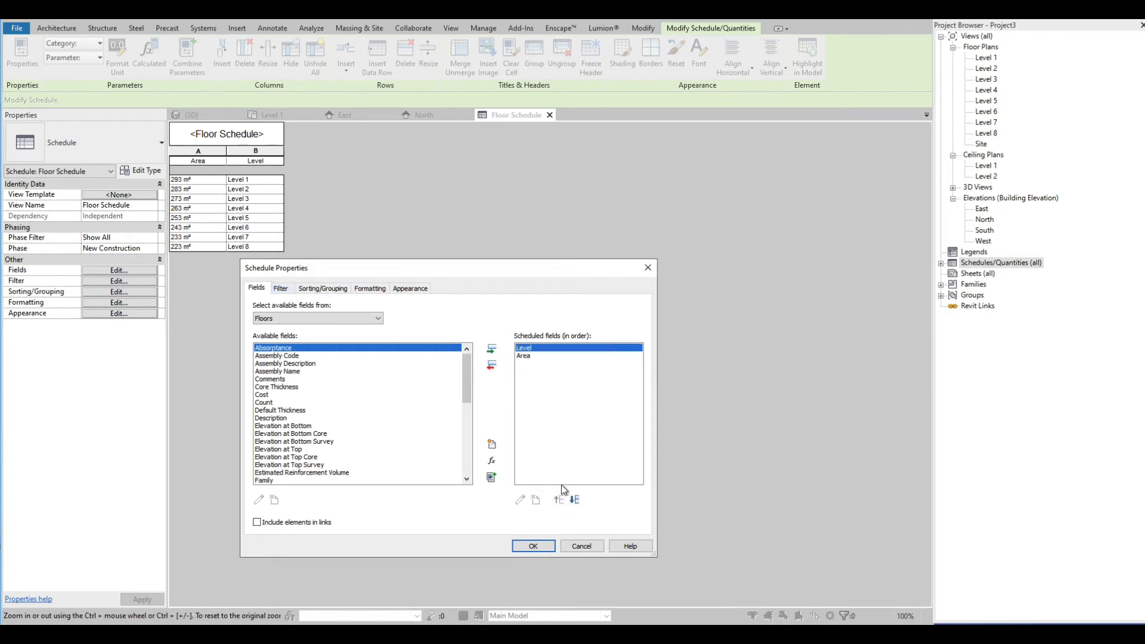
{"action": "left_click", "coordinate": [534, 546]}
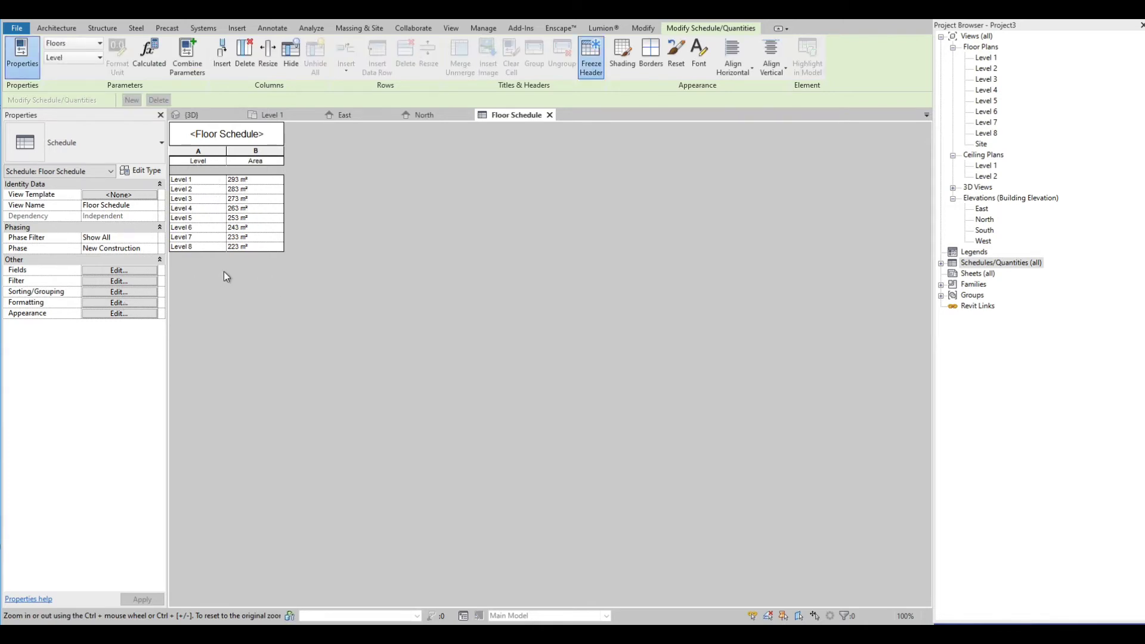
- Set the Area field to Calculate totals on the schedule's Formatting tab
{"action": "left_click", "coordinate": [130, 270]}
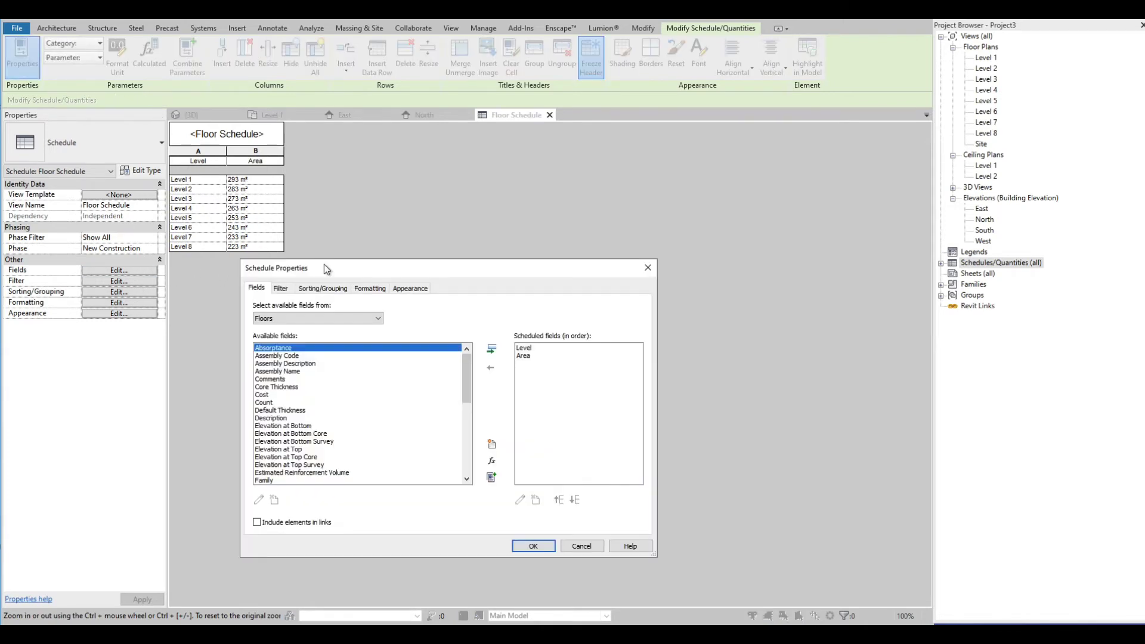
{"action": "left_click", "coordinate": [370, 289]}
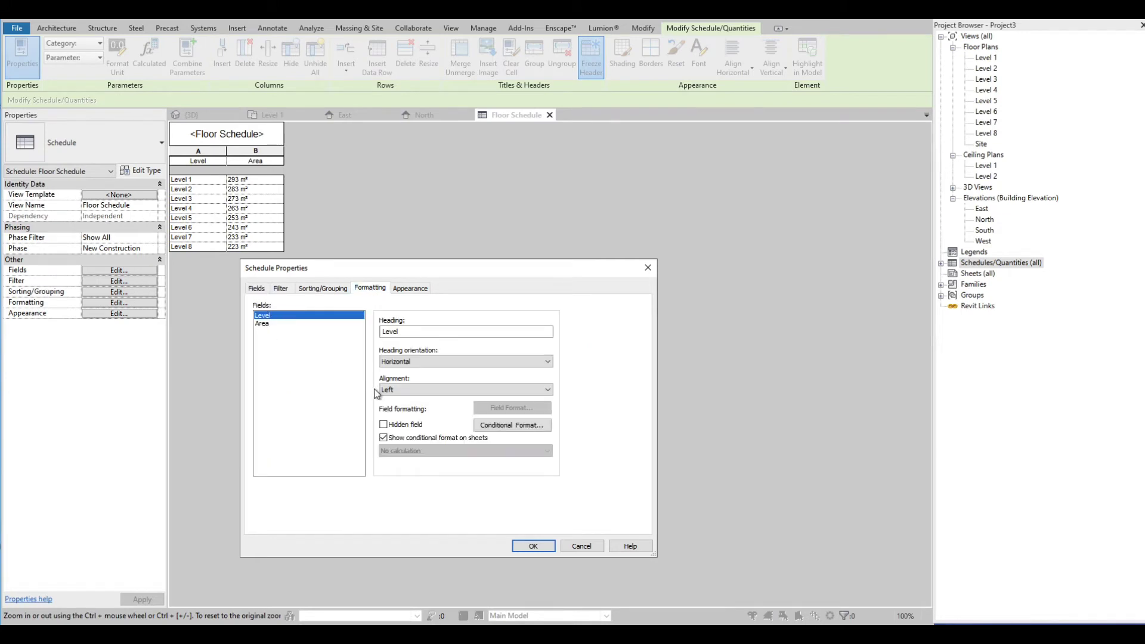
{"action": "left_click", "coordinate": [264, 323]}
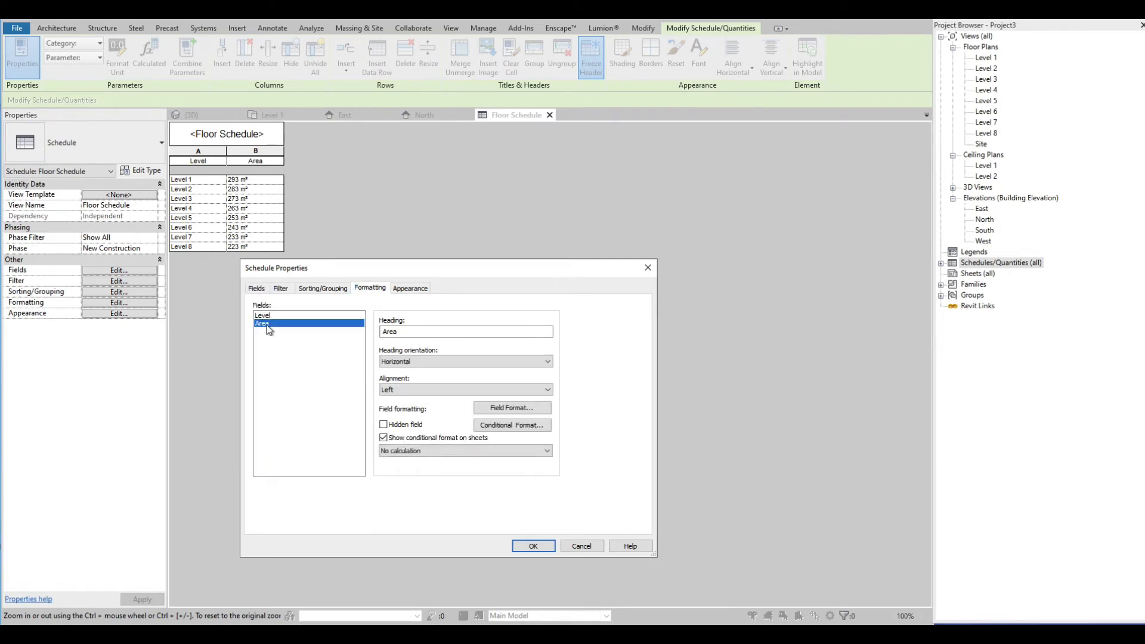
{"action": "left_click", "coordinate": [411, 453]}
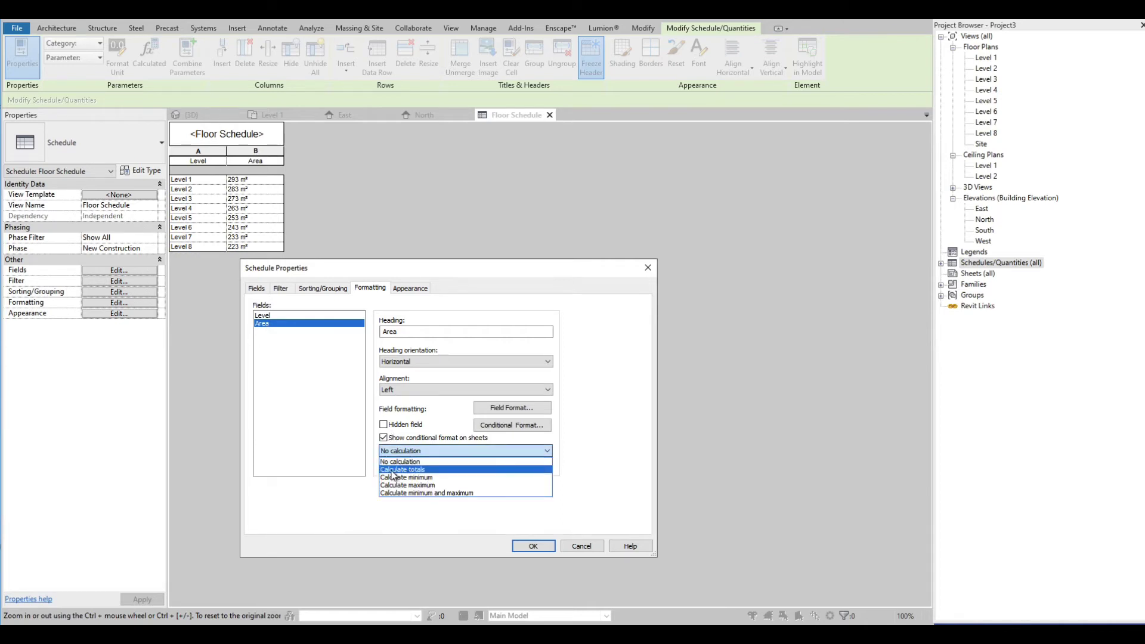
{"action": "left_click", "coordinate": [391, 471]}
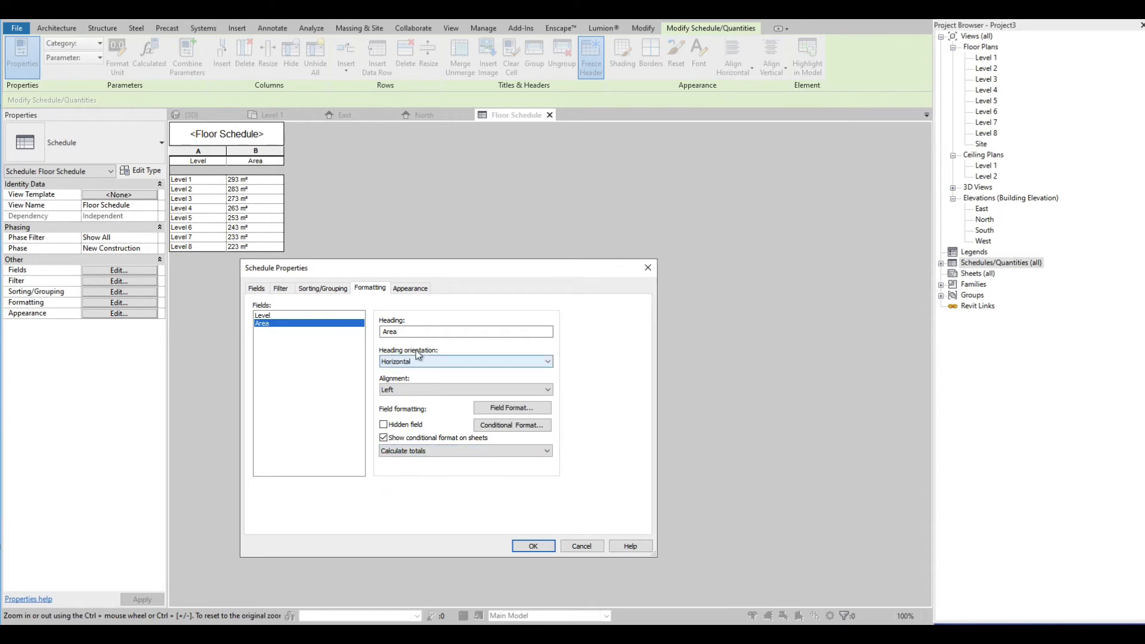
- Turn on Grand totals in Sorting/Grouping and set them to Totals only, showing 2064 m²
{"action": "left_click", "coordinate": [532, 546]}
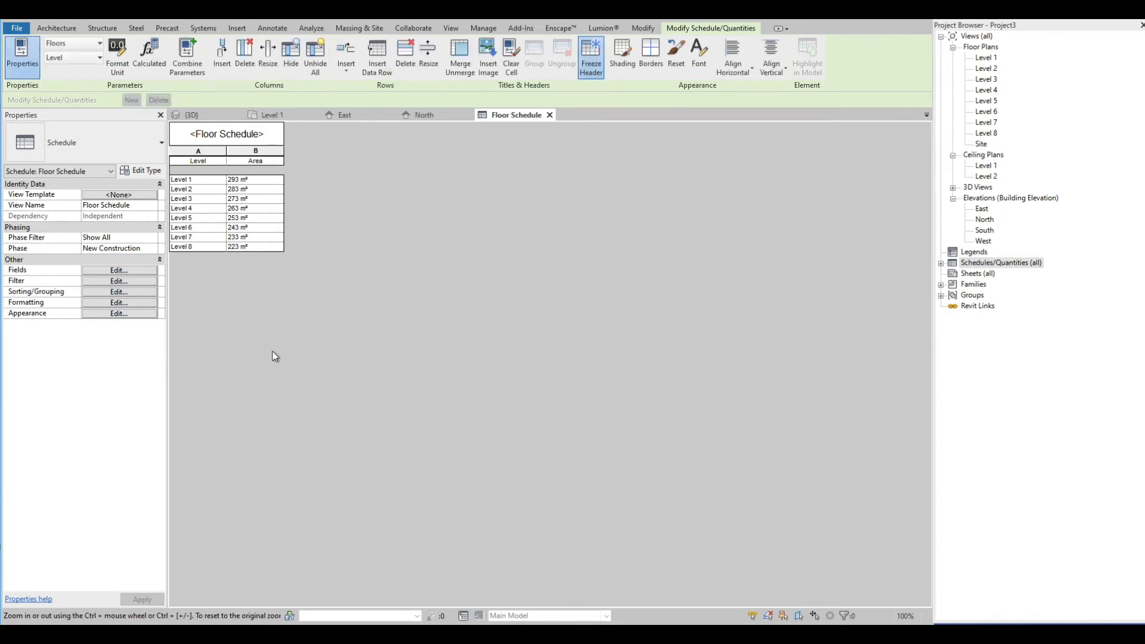
{"action": "left_click", "coordinate": [99, 270]}
{"action": "left_click", "coordinate": [307, 290]}
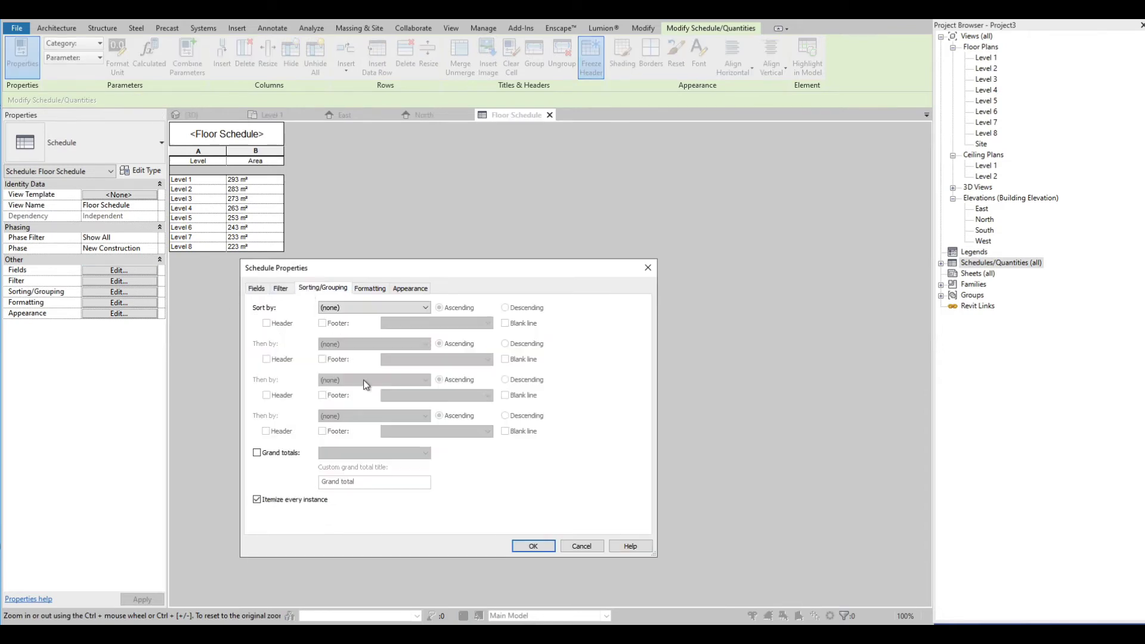
{"action": "left_click", "coordinate": [257, 453]}
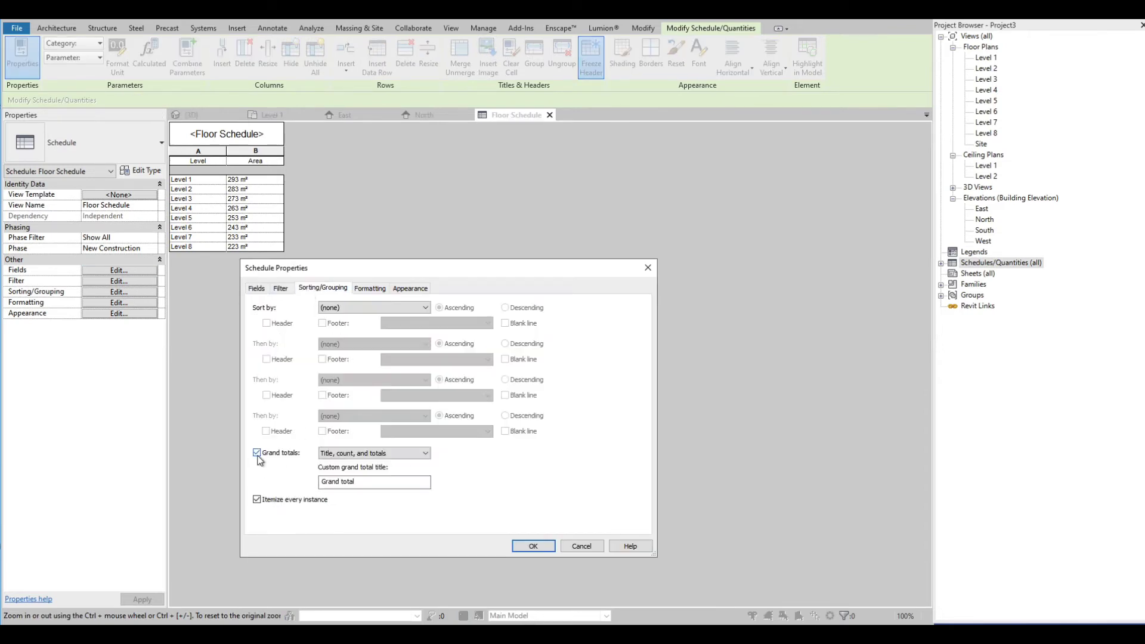
{"action": "left_click", "coordinate": [531, 547]}
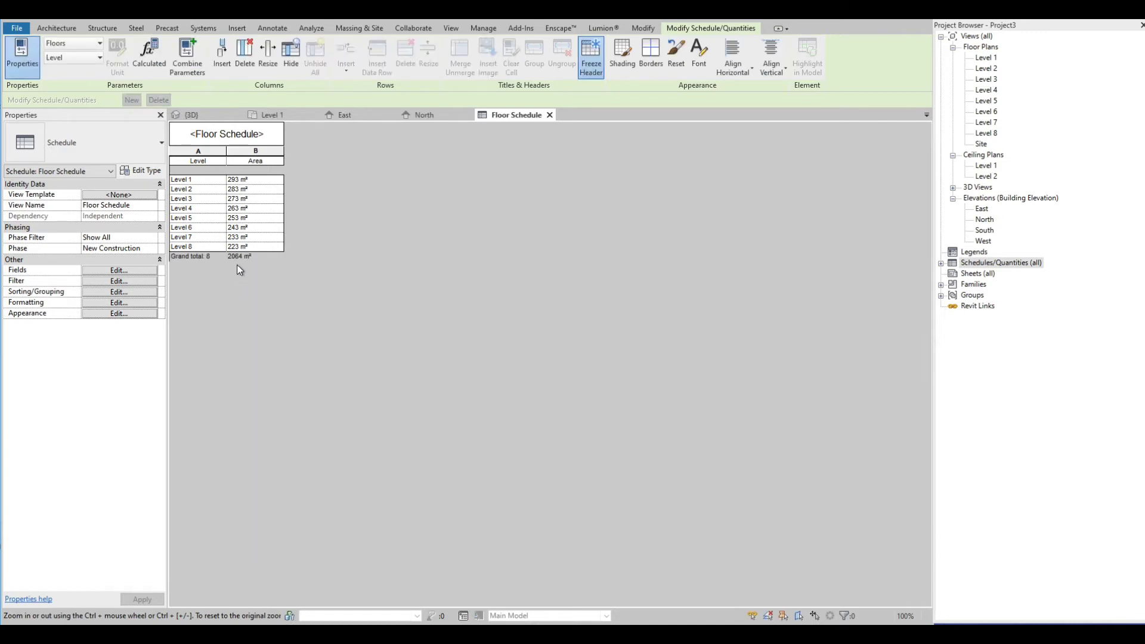
{"action": "left_click", "coordinate": [118, 292]}
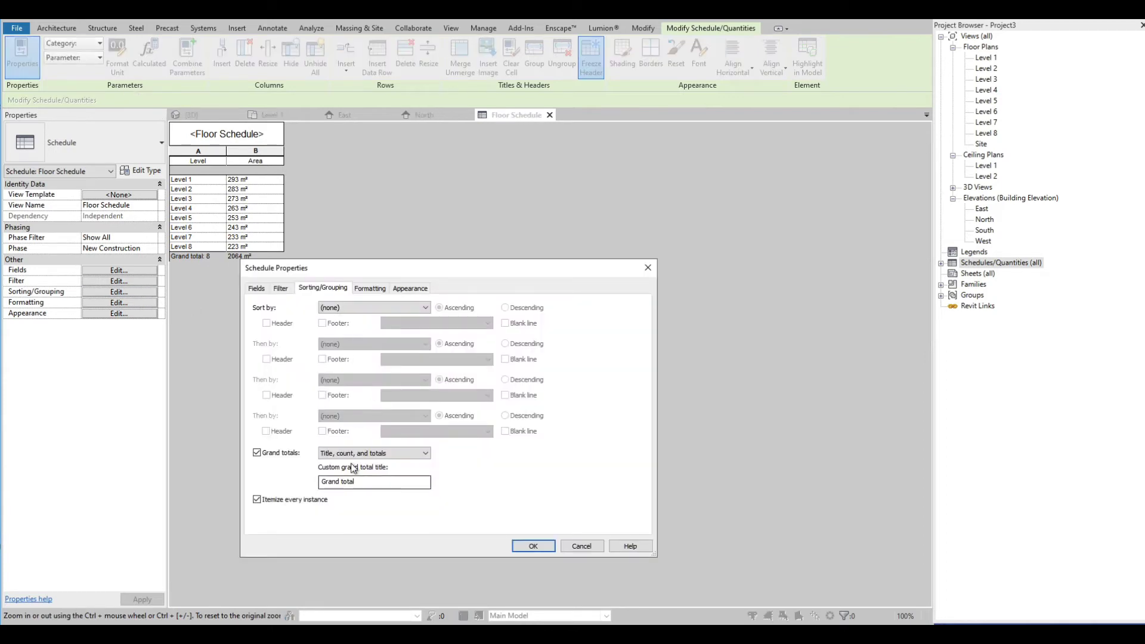
{"action": "left_click", "coordinate": [350, 455]}
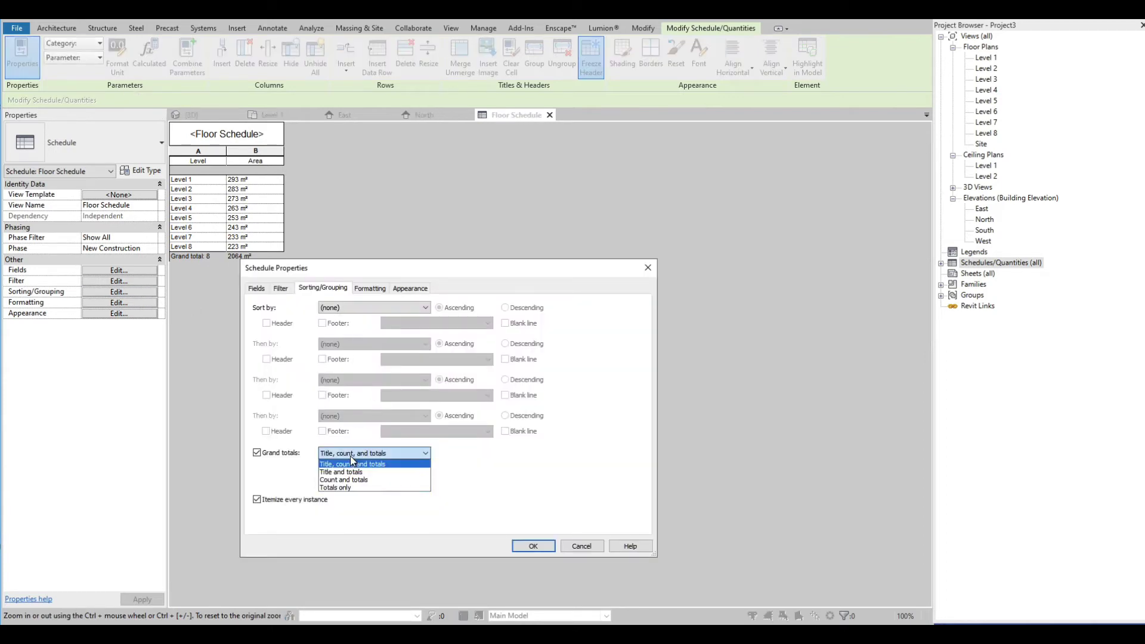
{"action": "left_click", "coordinate": [338, 488]}
{"action": "left_click", "coordinate": [533, 546]}
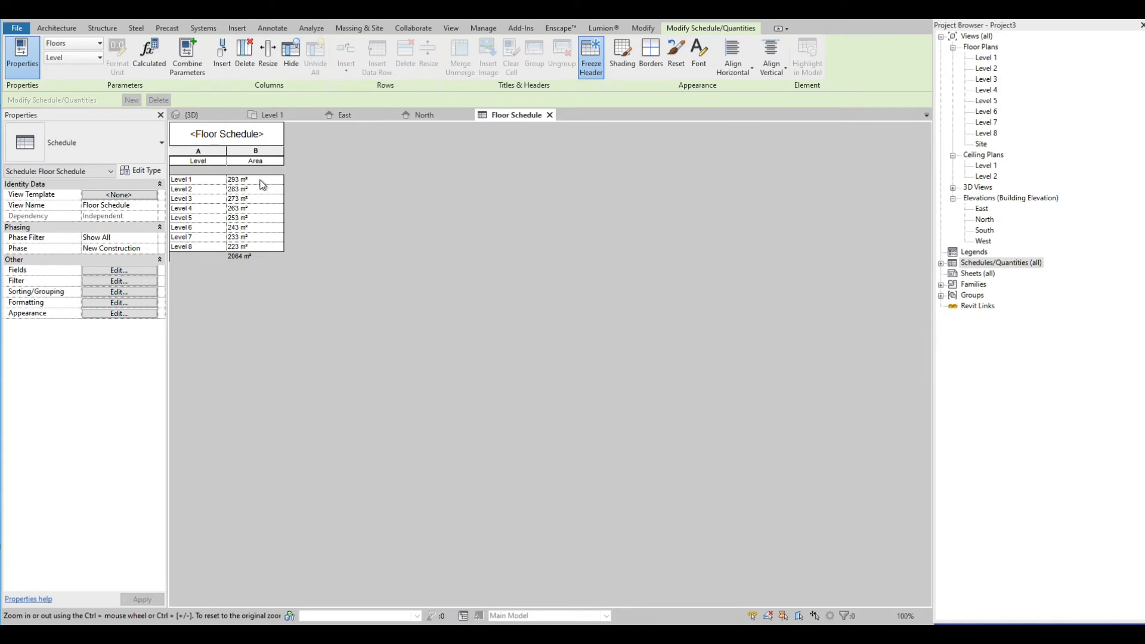
- Return to the {3D} view and select Mass 1, which reports 2063.951 m² gross floor area
{"action": "left_click", "coordinate": [197, 116]}
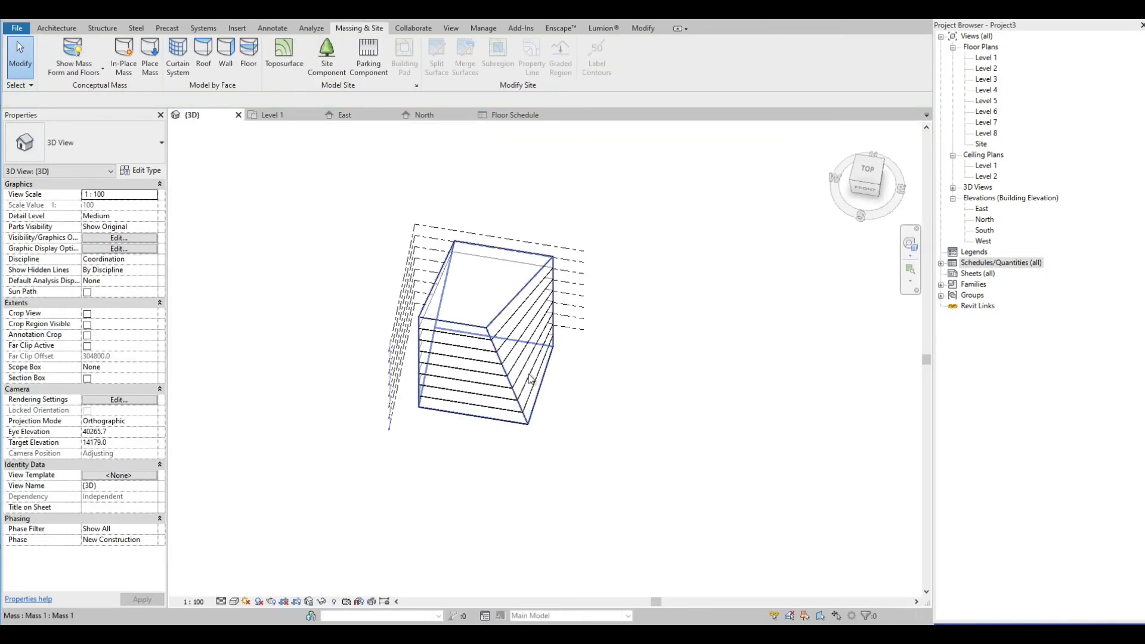
{"action": "scroll", "coordinate": [557, 328], "scroll_direction": "up", "scroll_amount": 3}
{"action": "middle_click_drag", "start_coordinate": [525, 358], "coordinate": [460, 317], "text": "shift"}
{"action": "left_click", "coordinate": [456, 295]}
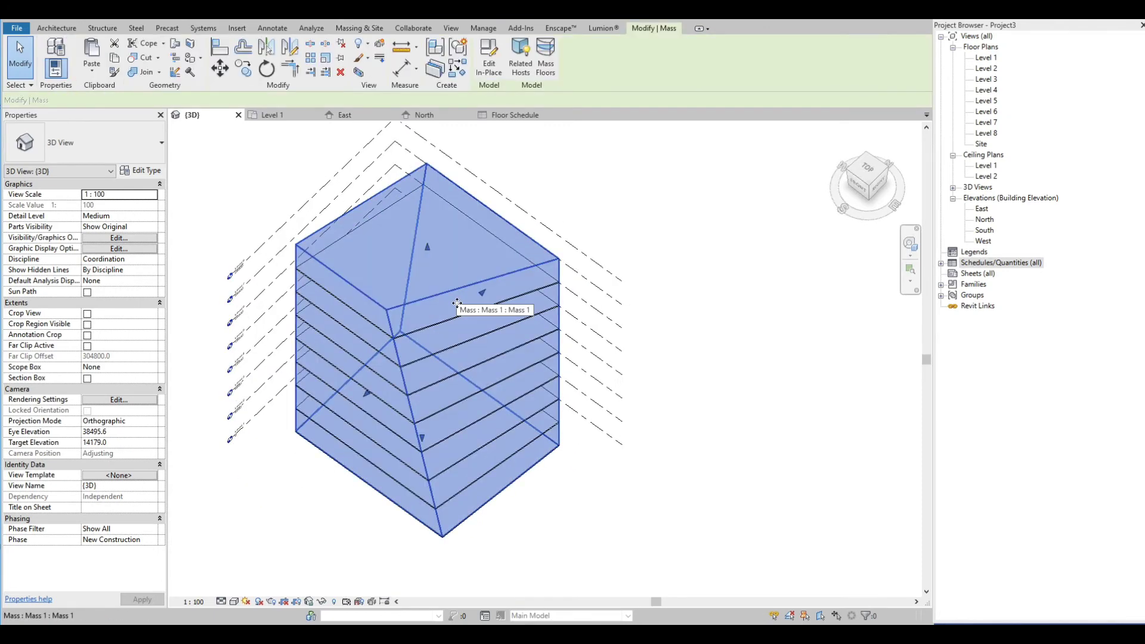
- Edit Mass 1 in place and drag the sloped edge's top vertex to the right
{"action": "left_click", "coordinate": [490, 57]}
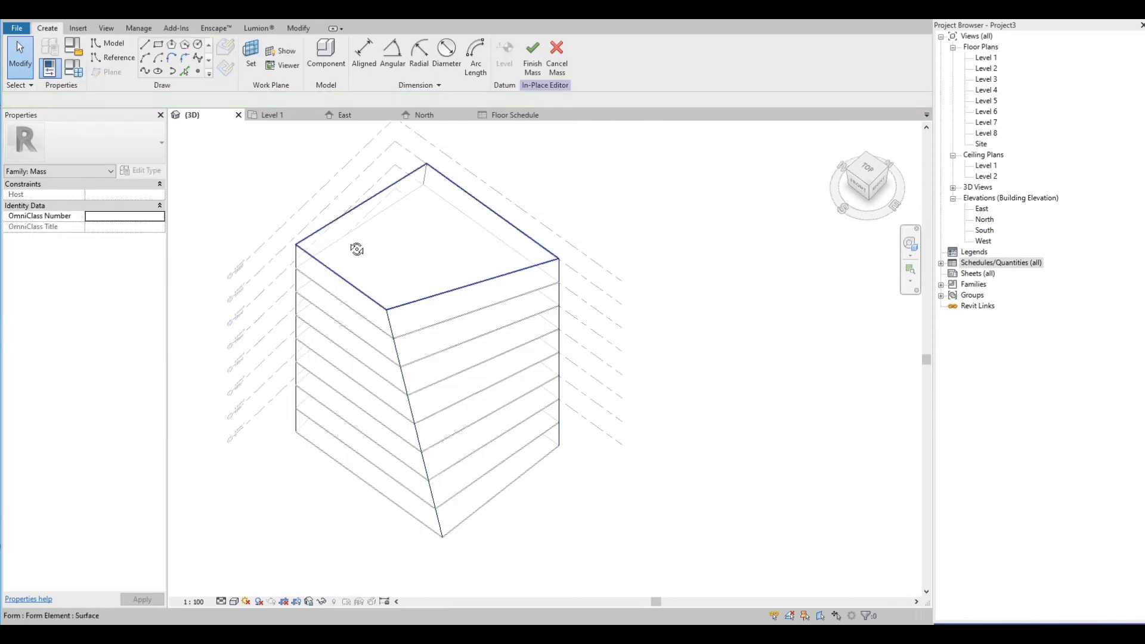
{"action": "middle_click_drag", "start_coordinate": [374, 248], "coordinate": [442, 192], "text": "shift"}
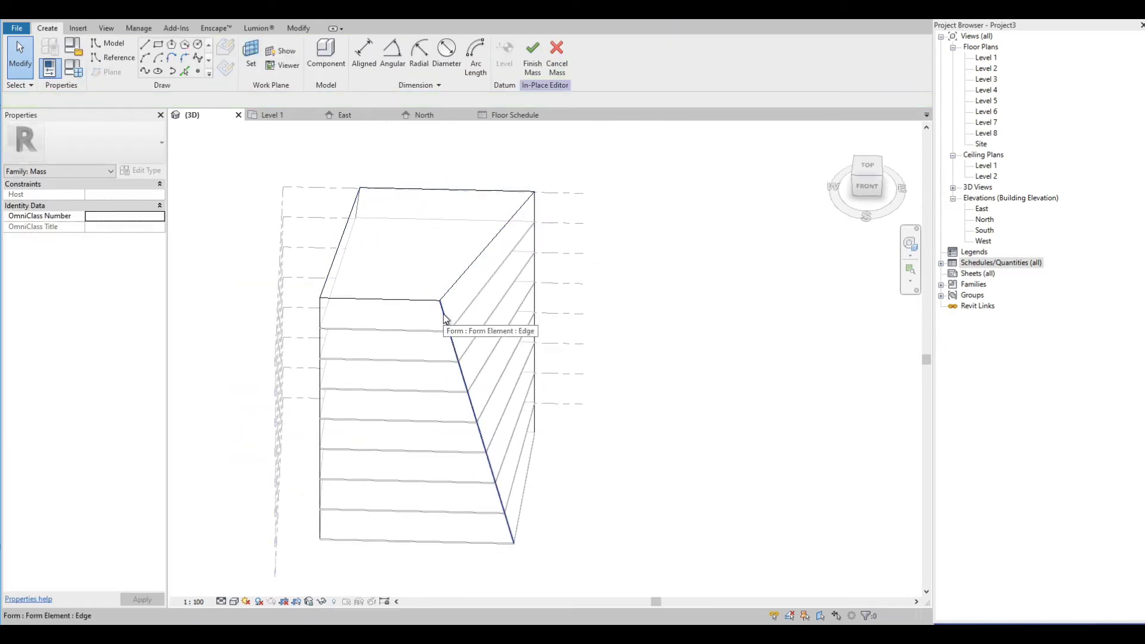
{"action": "left_click", "coordinate": [440, 301]}
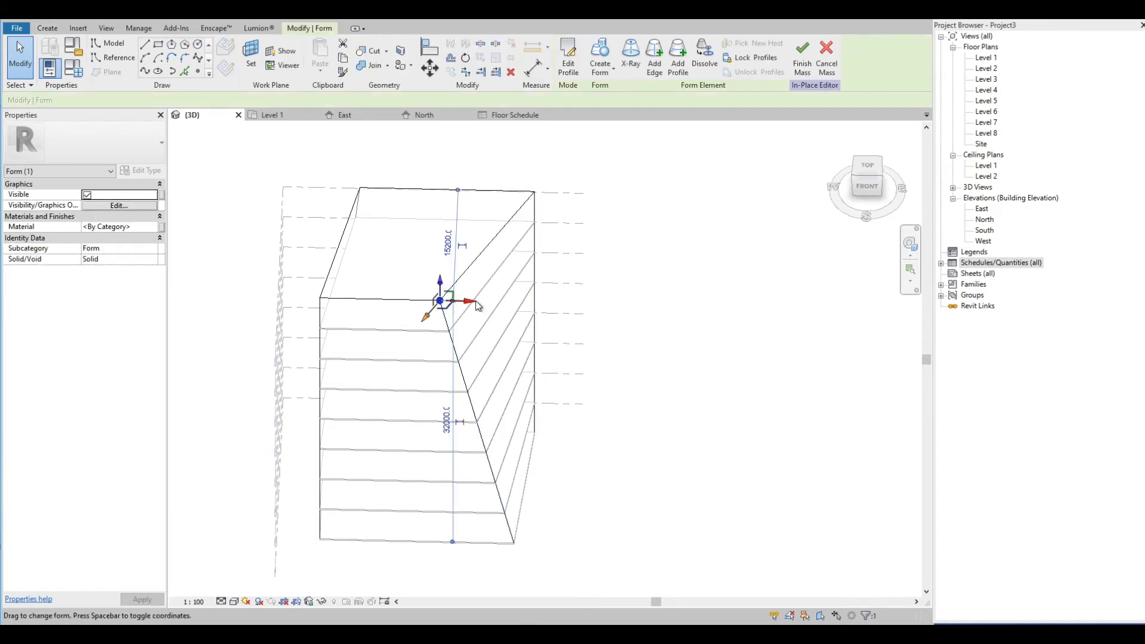
{"action": "left_click_drag", "start_coordinate": [475, 306], "coordinate": [510, 301]}
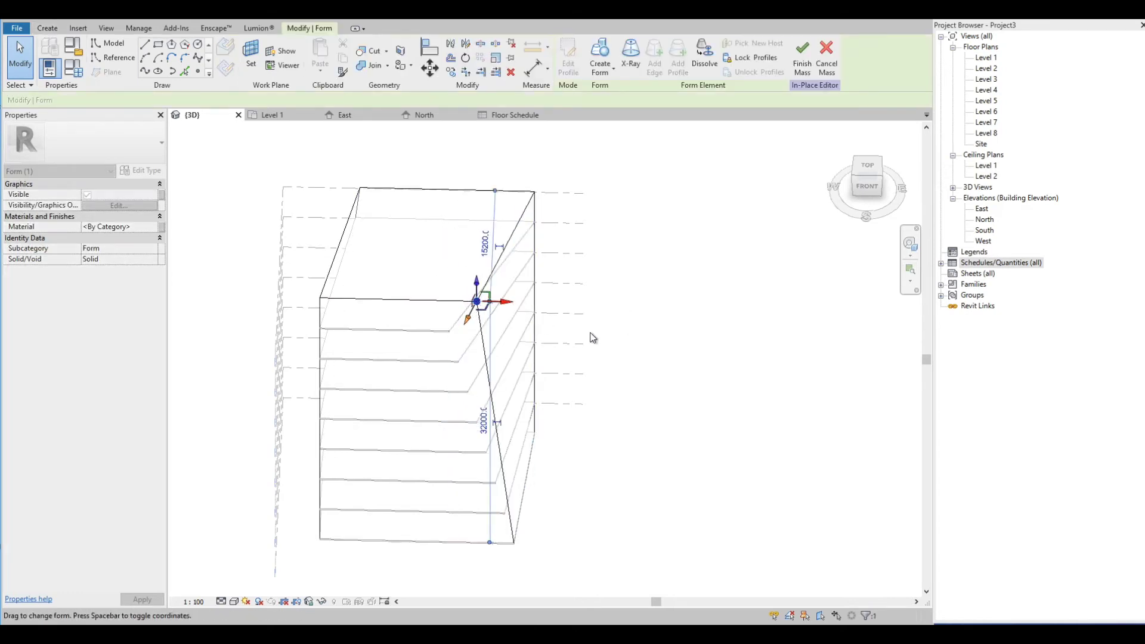
{"action": "middle_click_drag", "start_coordinate": [607, 296], "coordinate": [522, 440], "text": "shift"}
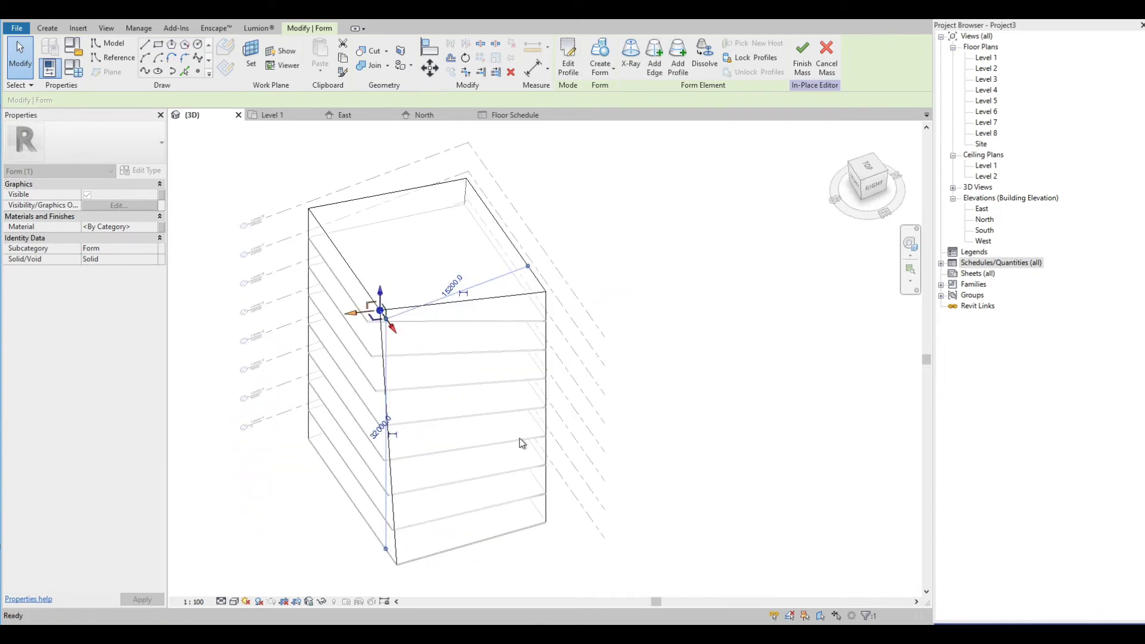
- Move the form's bottom corner vertex up and to the right
{"action": "left_click", "coordinate": [547, 522]}
{"action": "middle_click_drag", "start_coordinate": [637, 343], "coordinate": [454, 335], "text": "shift"}
{"action": "scroll", "coordinate": [444, 340], "scroll_direction": "down", "scroll_amount": 3}
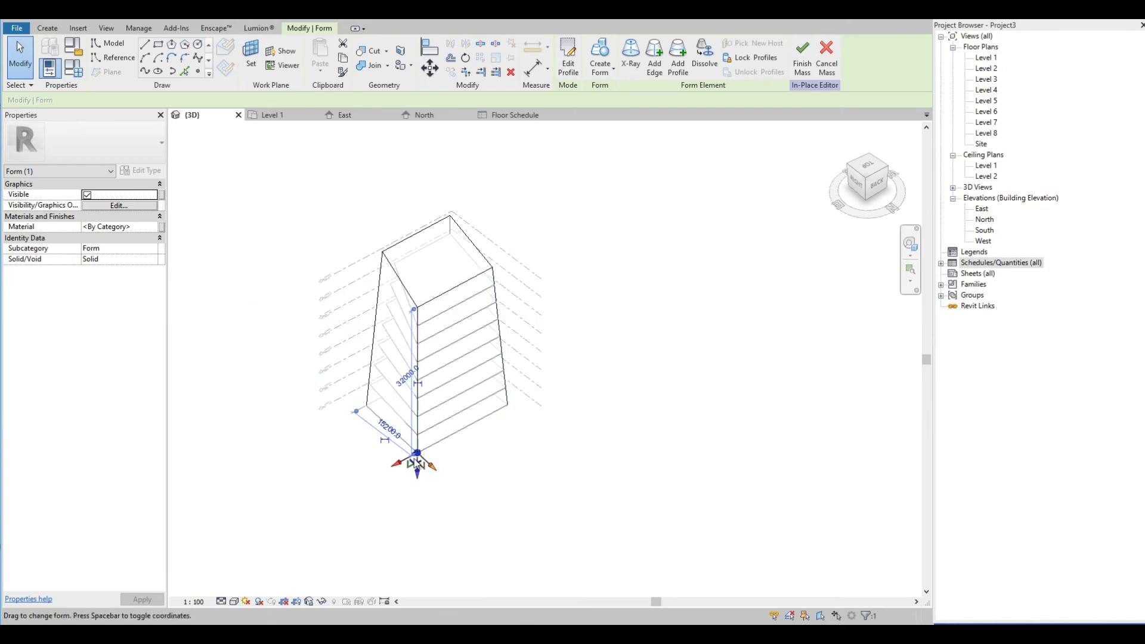
{"action": "left_click_drag", "start_coordinate": [396, 473], "coordinate": [419, 463]}
{"action": "left_click", "coordinate": [389, 512]}
{"action": "middle_click_drag", "start_coordinate": [348, 445], "coordinate": [629, 392], "text": "shift"}
{"action": "scroll", "coordinate": [431, 211], "scroll_direction": "up", "scroll_amount": 2}
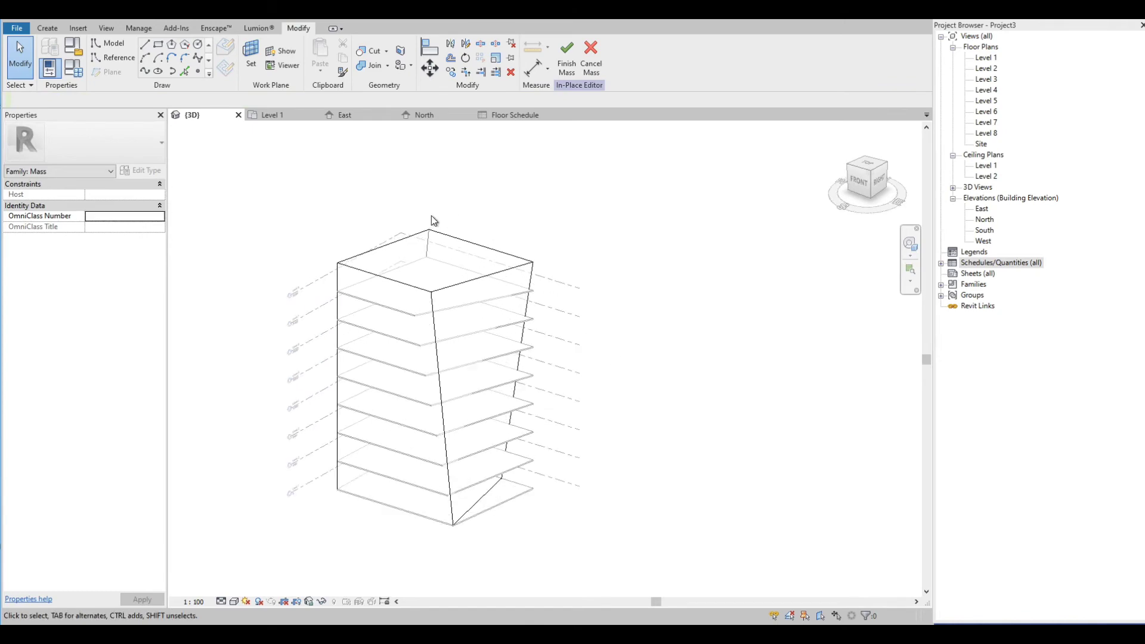
- Finish the mass edit and box-select the mass floors and levels
{"action": "left_click", "coordinate": [567, 67]}
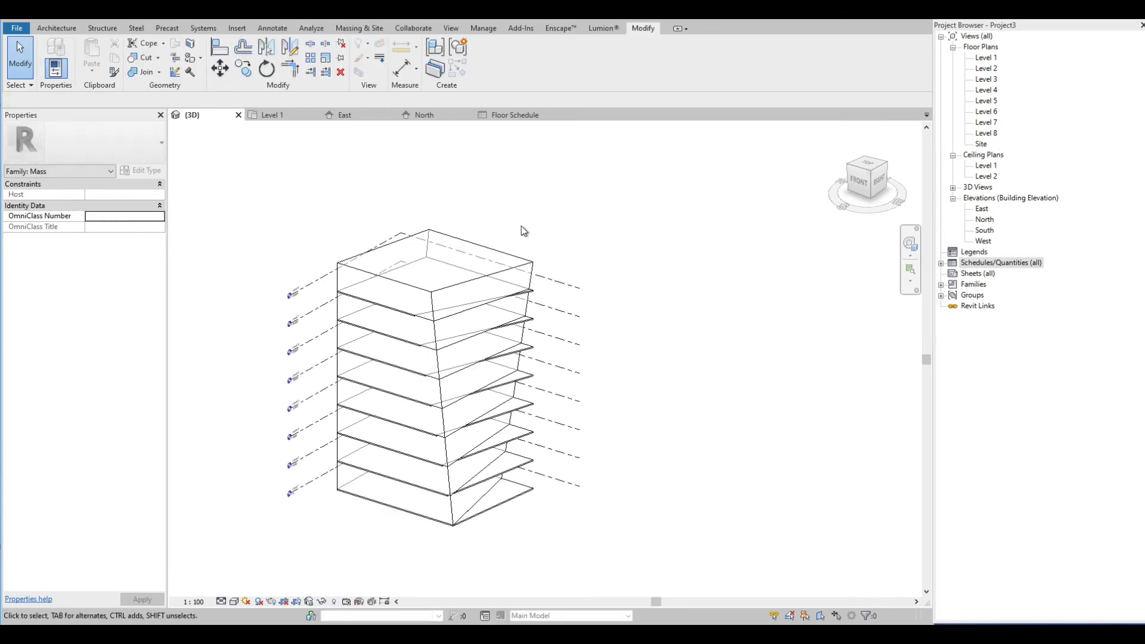
{"action": "middle_click_drag", "start_coordinate": [489, 215], "coordinate": [541, 215], "text": "shift"}
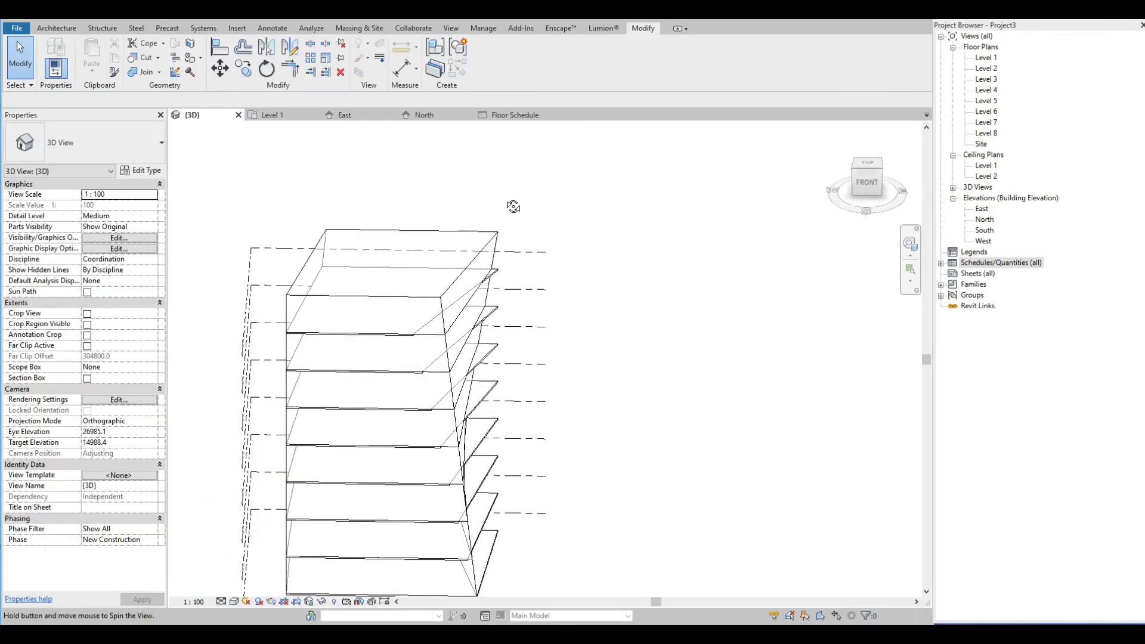
{"action": "middle_click_drag", "start_coordinate": [507, 202], "coordinate": [476, 189], "text": "shift"}
{"action": "scroll", "coordinate": [358, 219], "scroll_direction": "down", "scroll_amount": 3}
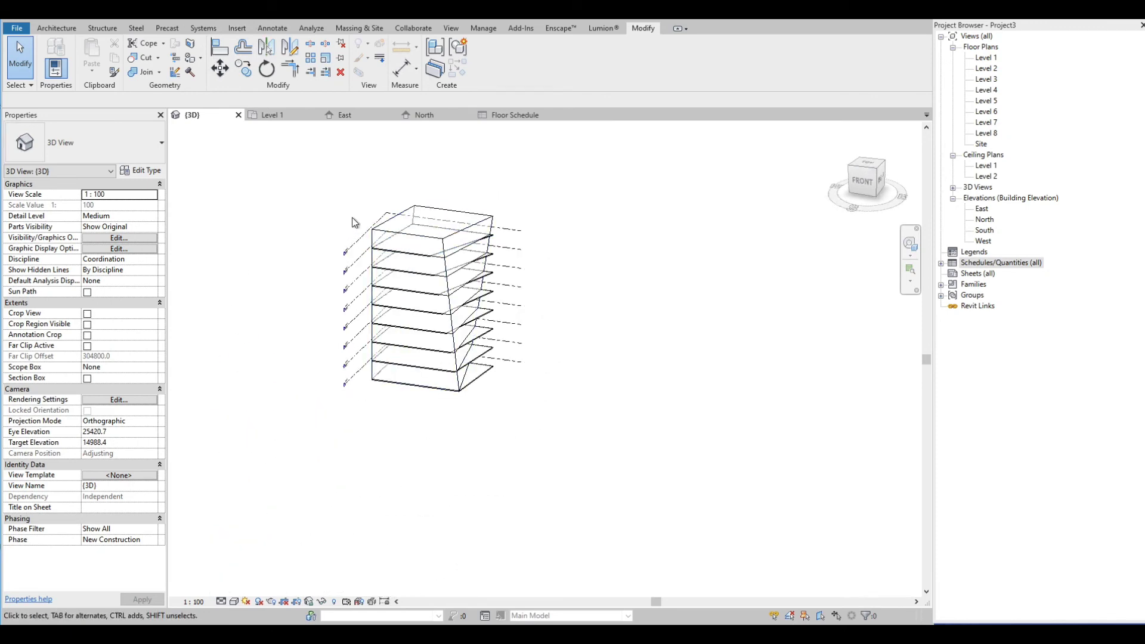
{"action": "left_click_drag", "start_coordinate": [516, 431], "coordinate": [340, 209]}
{"action": "scroll", "coordinate": [525, 254], "scroll_direction": "up", "scroll_amount": 2}
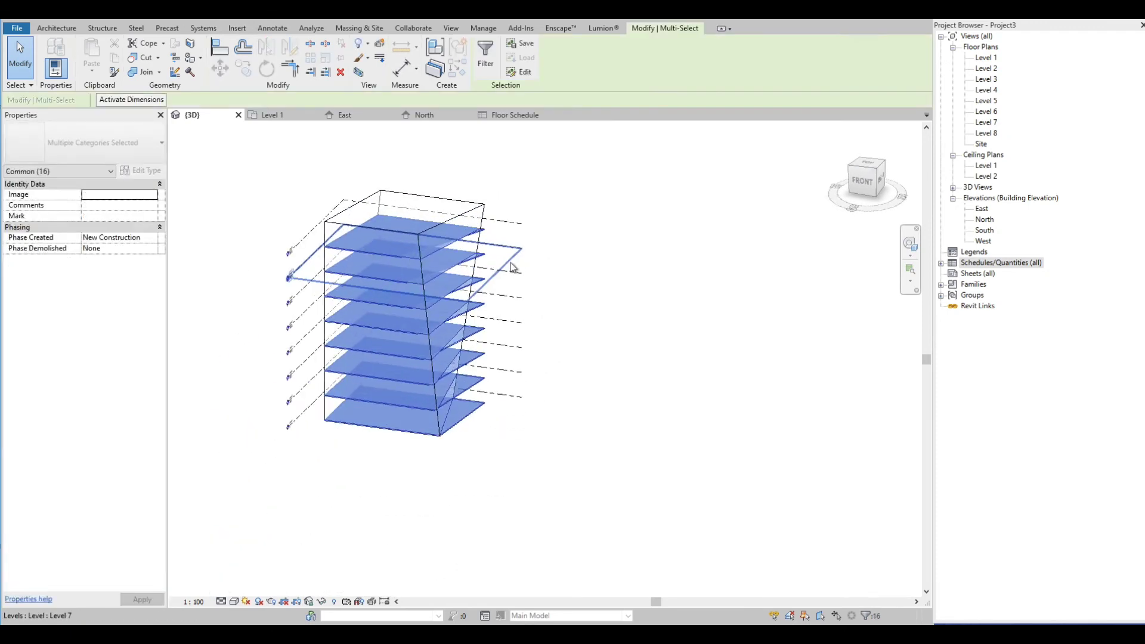
- Update the Level 8 floor to the mass face, changing its area from 223.377 to 242.091 m²
{"action": "left_click", "coordinate": [486, 231]}
{"action": "scroll", "coordinate": [518, 240], "scroll_direction": "up", "scroll_amount": 2}
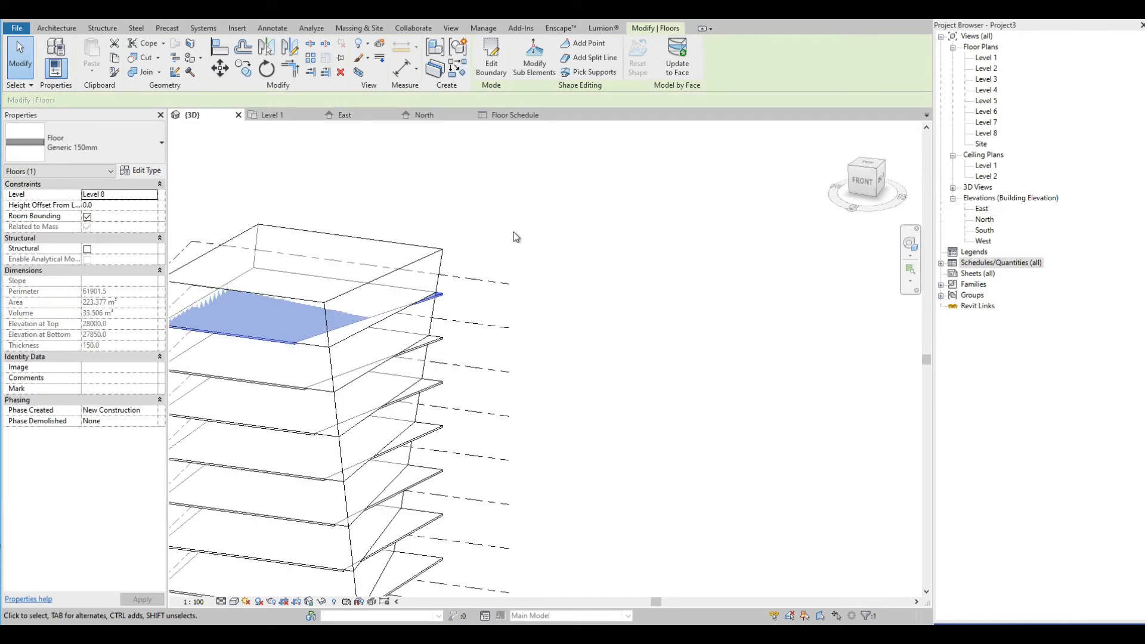
{"action": "scroll", "coordinate": [583, 297], "scroll_direction": "down", "scroll_amount": 1}
{"action": "scroll", "coordinate": [507, 207], "scroll_direction": "down", "scroll_amount": 1}
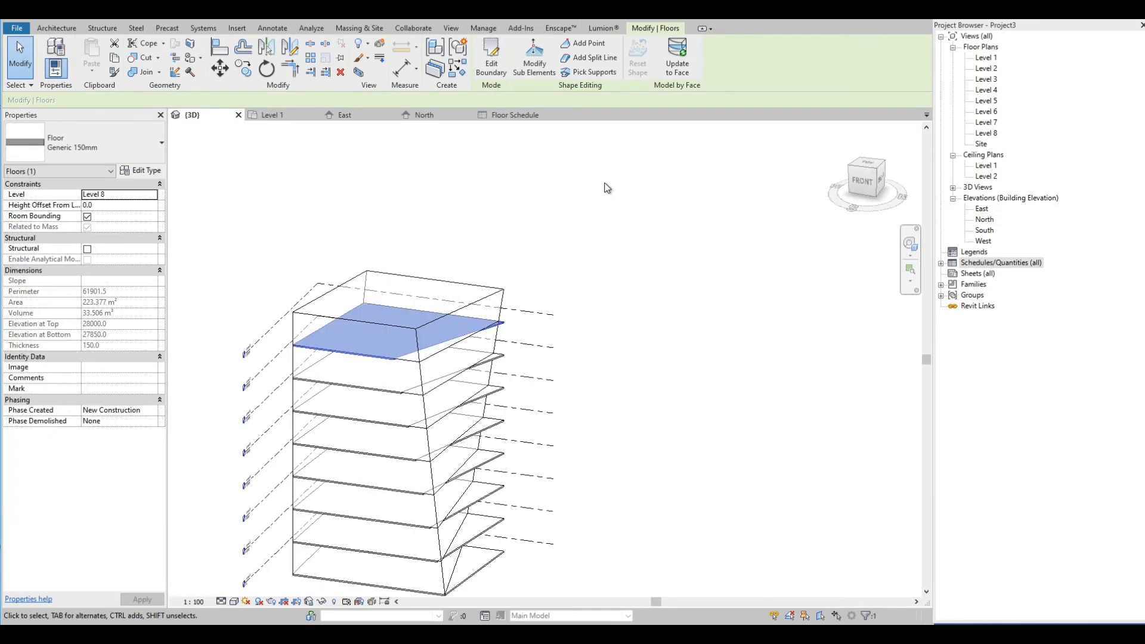
{"action": "left_click", "coordinate": [674, 65]}
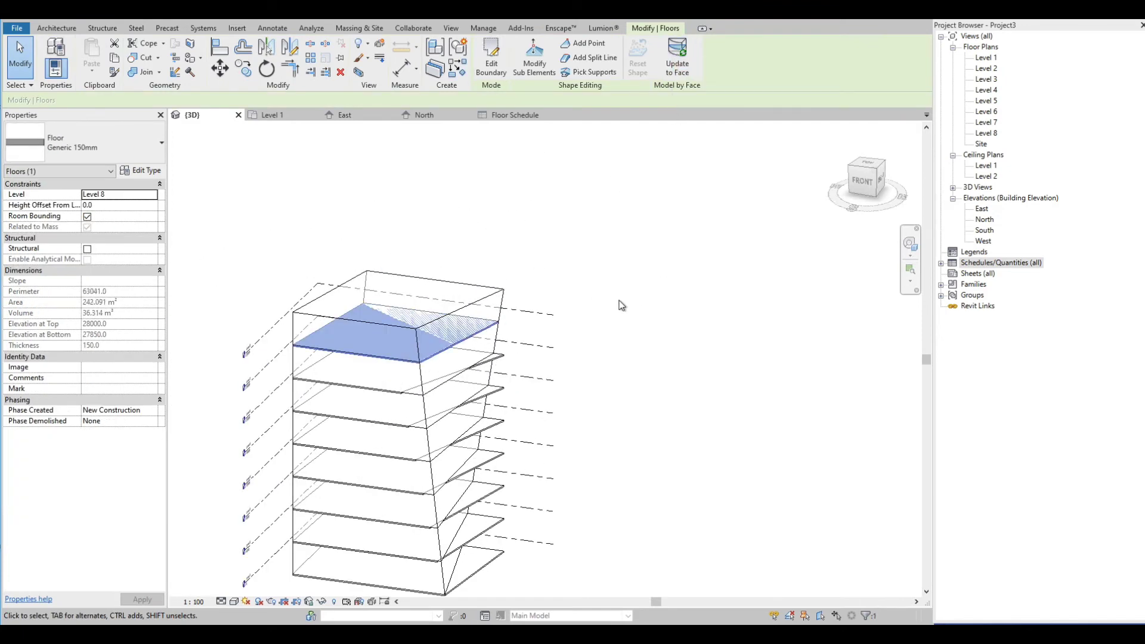
{"action": "left_click", "coordinate": [499, 367]}
{"action": "scroll", "coordinate": [524, 210], "scroll_direction": "down", "scroll_amount": 1}
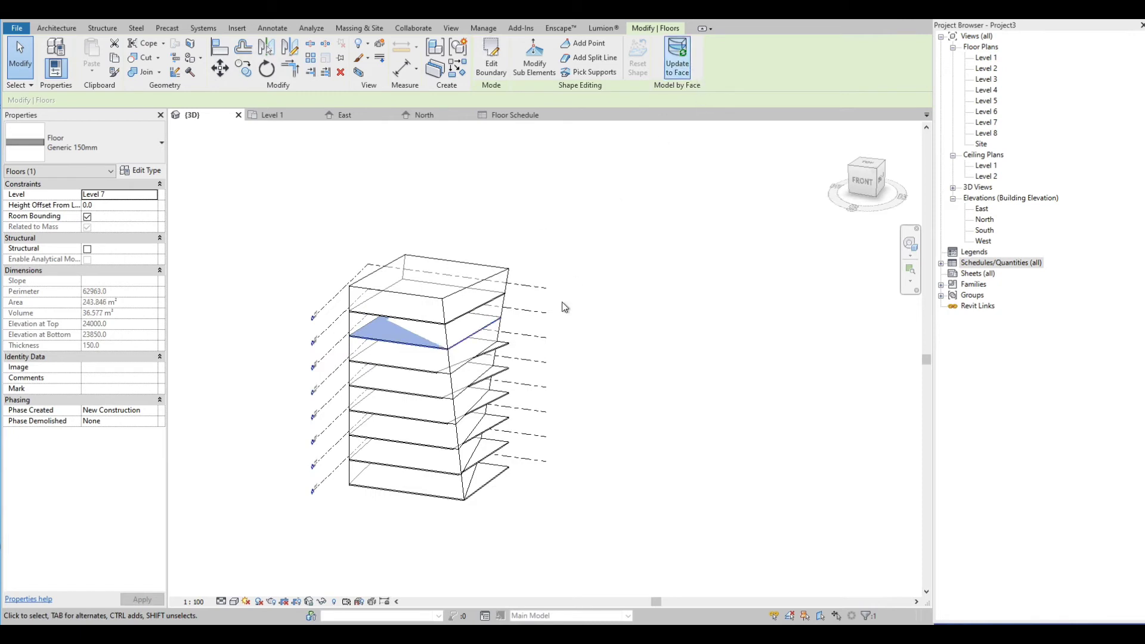
{"action": "middle_click_drag", "start_coordinate": [575, 191], "coordinate": [577, 252], "text": "shift"}
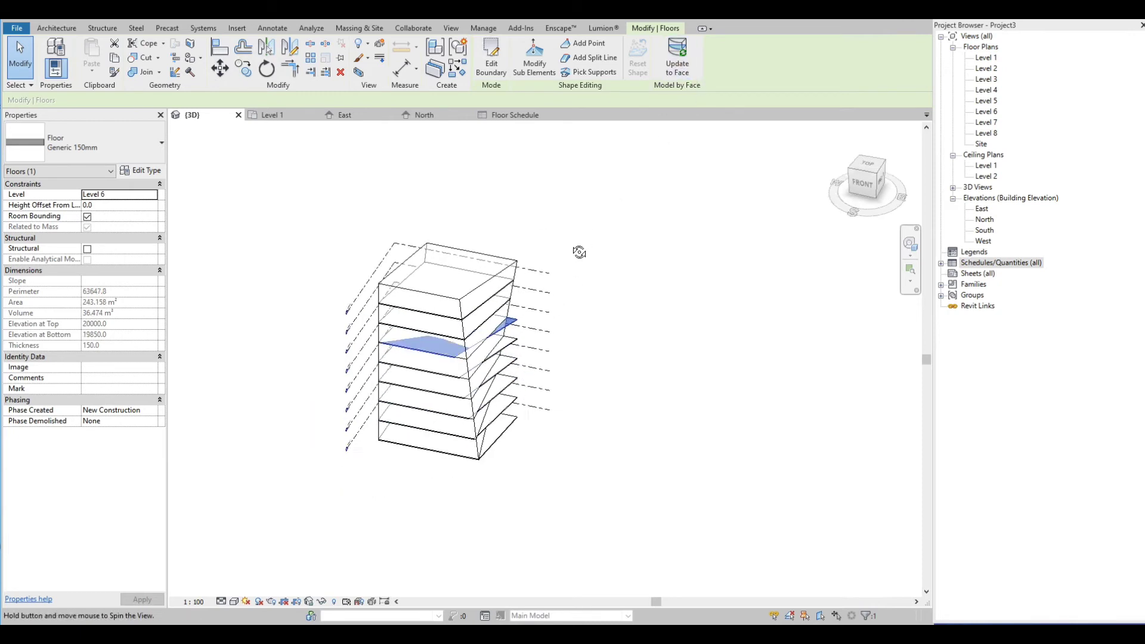
- Switch the 3D view's visual style from wireframe to Shaded
{"action": "left_click", "coordinate": [501, 331]}
{"action": "left_click", "coordinate": [235, 602]}
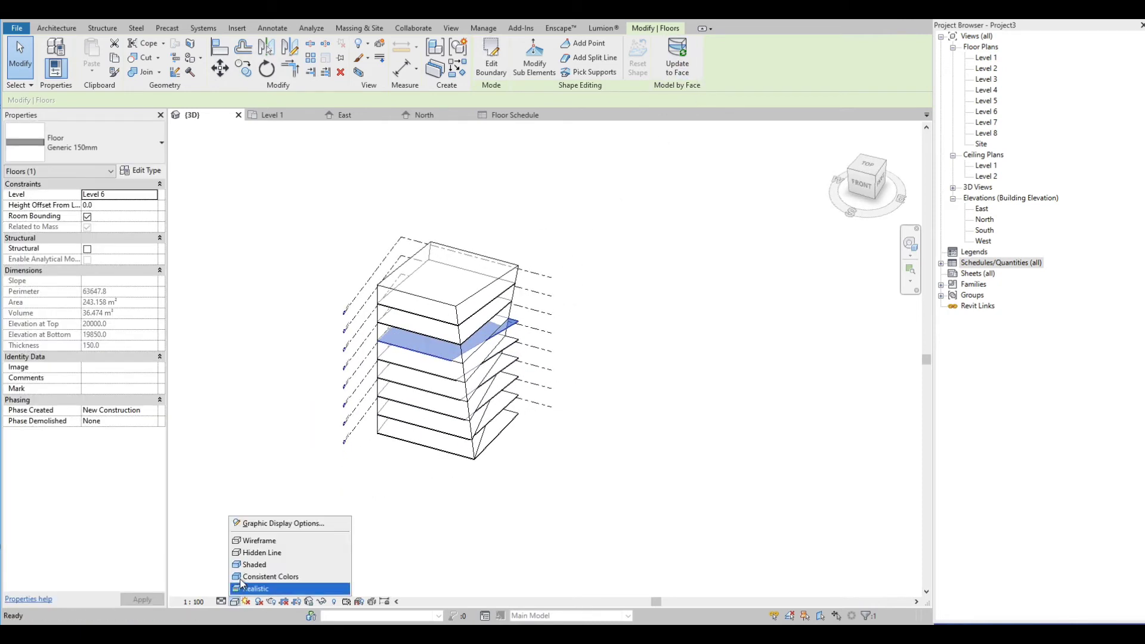
{"action": "left_click", "coordinate": [250, 567]}
{"action": "left_click", "coordinate": [597, 385]}
{"action": "scroll", "coordinate": [593, 386], "scroll_direction": "up", "scroll_amount": 3}
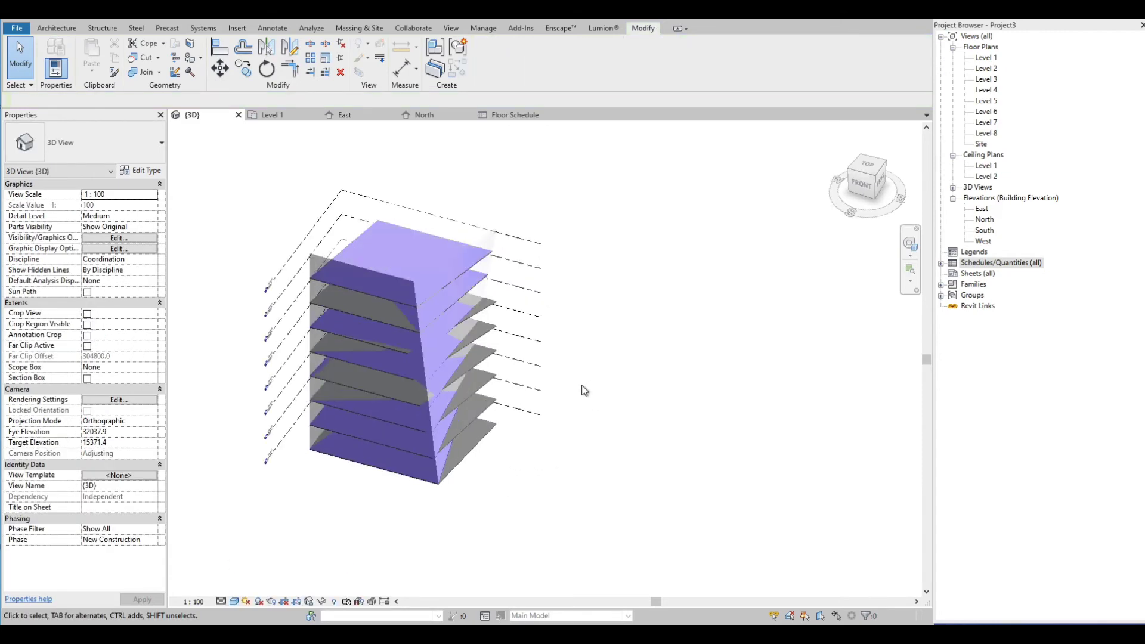
- Update the Level 6 through Level 1 floors to the mass faces; Level 2 becomes 252.617 m²
{"action": "left_click", "coordinate": [494, 321]}
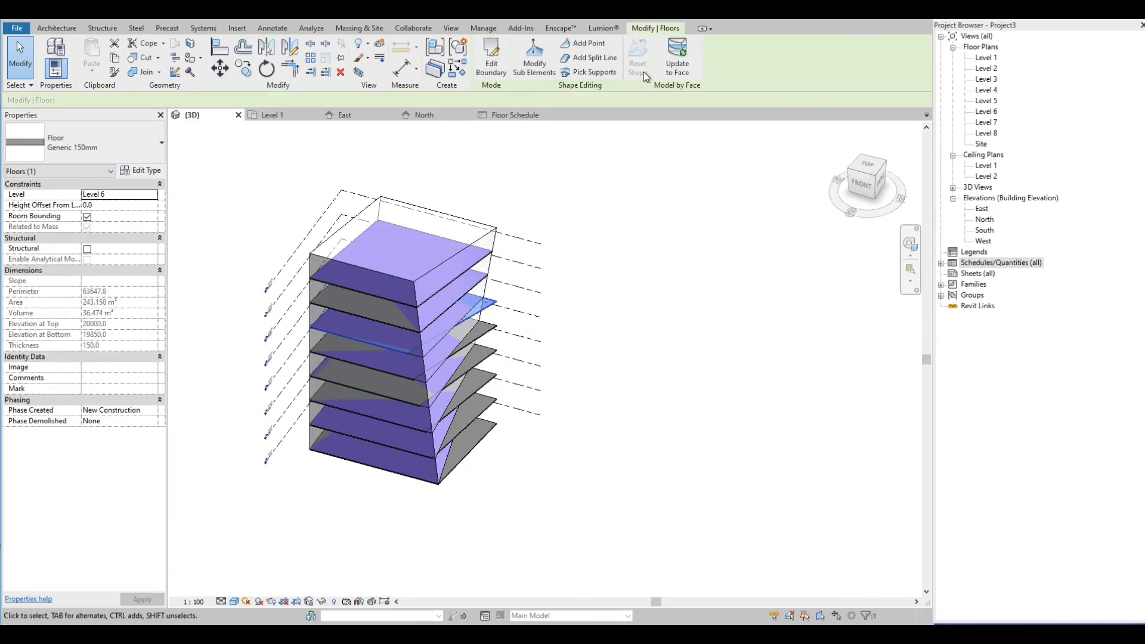
{"action": "left_click", "coordinate": [487, 330]}
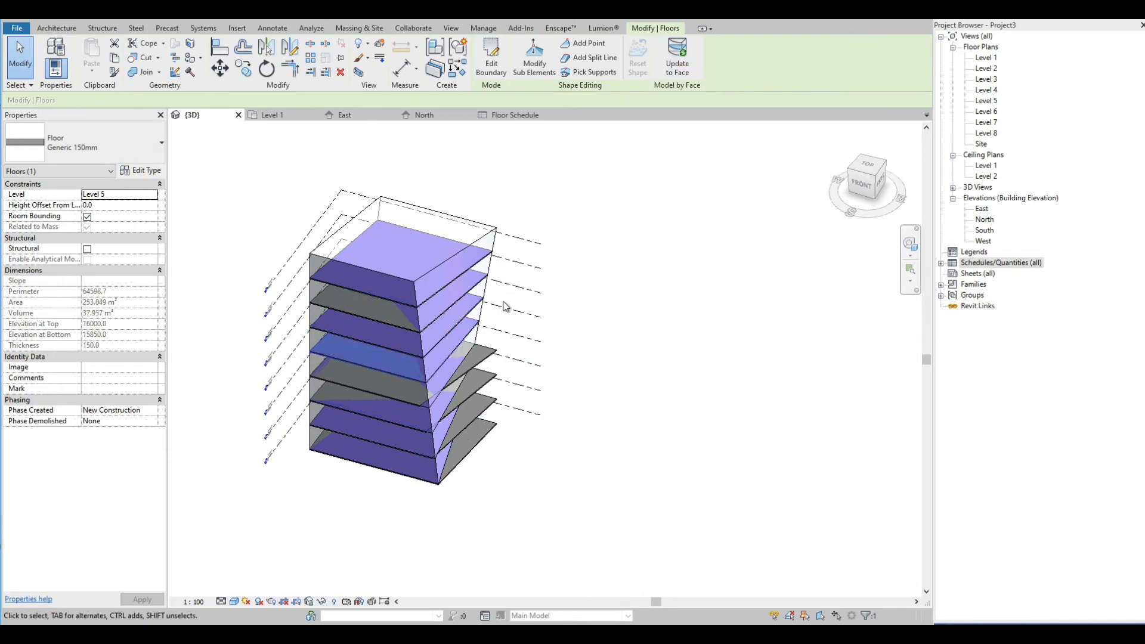
{"action": "left_click", "coordinate": [487, 355]}
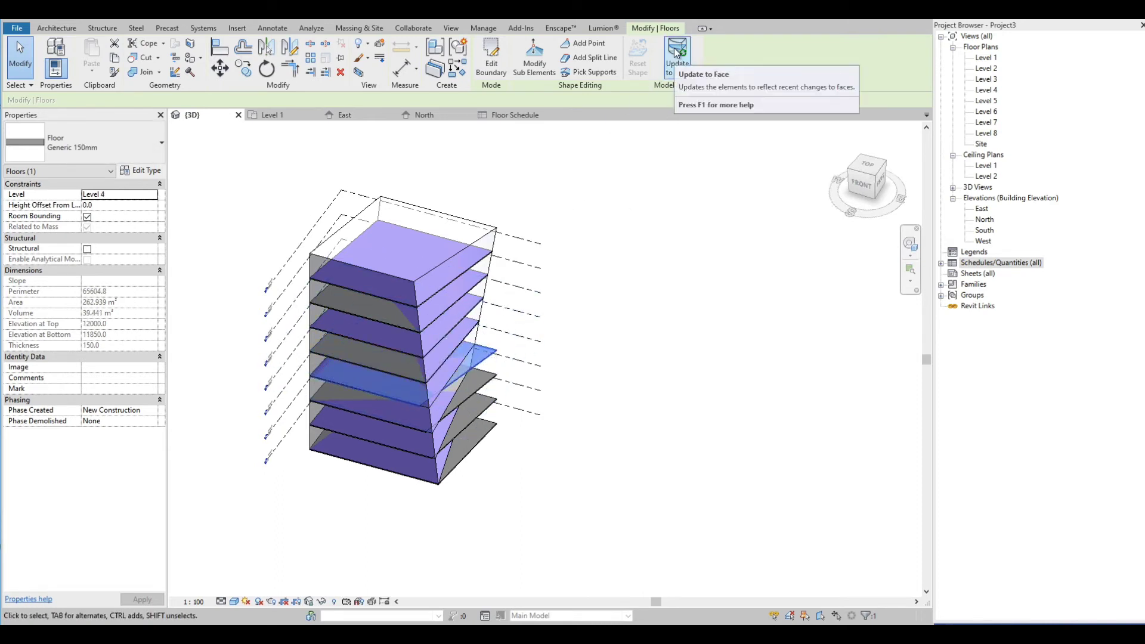
{"action": "left_click", "coordinate": [486, 390]}
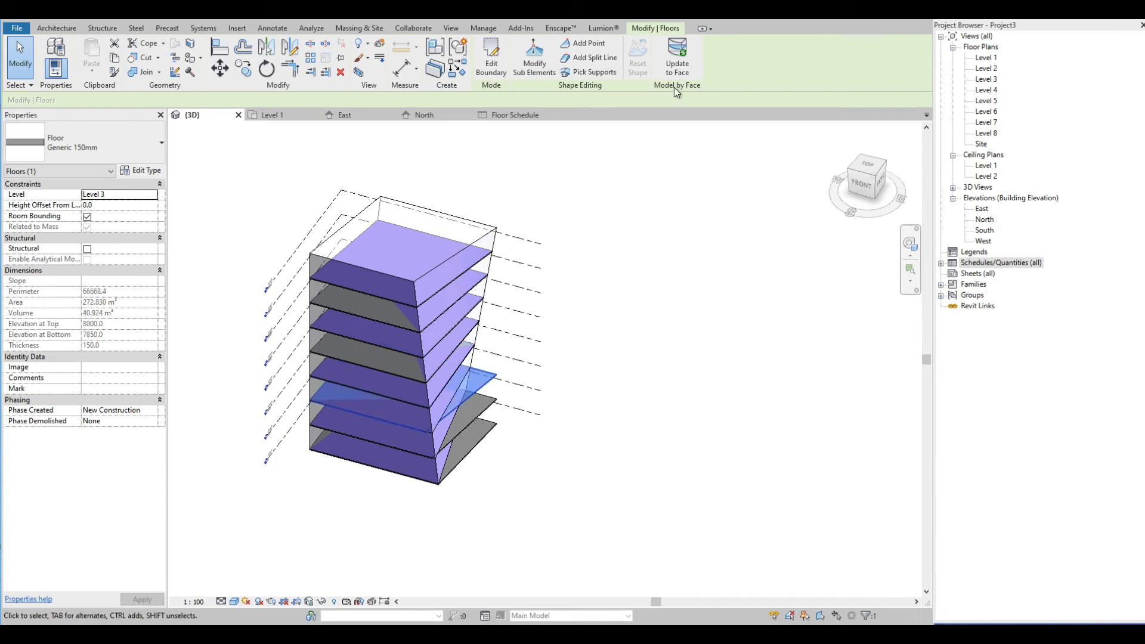
{"action": "left_click", "coordinate": [675, 53]}
{"action": "left_click", "coordinate": [484, 411]}
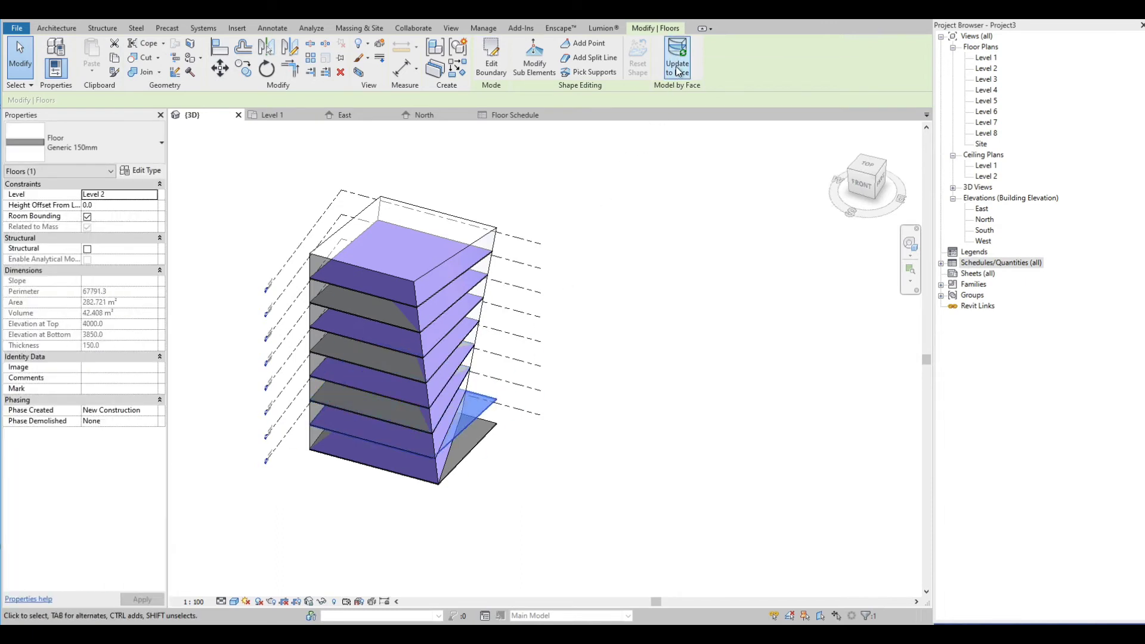
{"action": "left_click", "coordinate": [477, 437]}
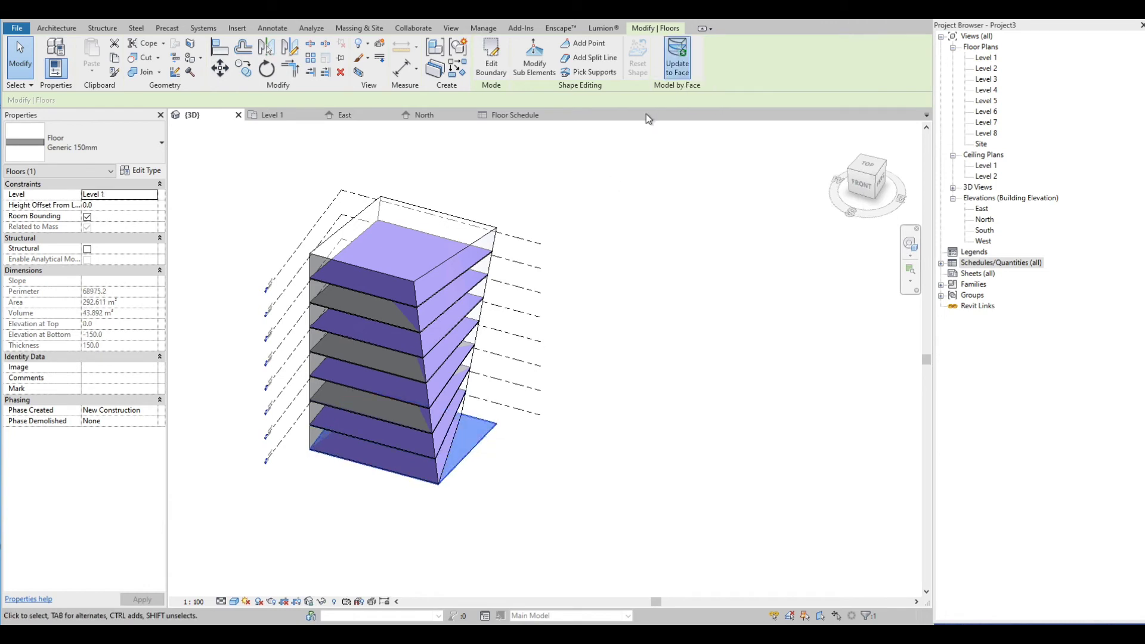
{"action": "left_click", "coordinate": [603, 304]}
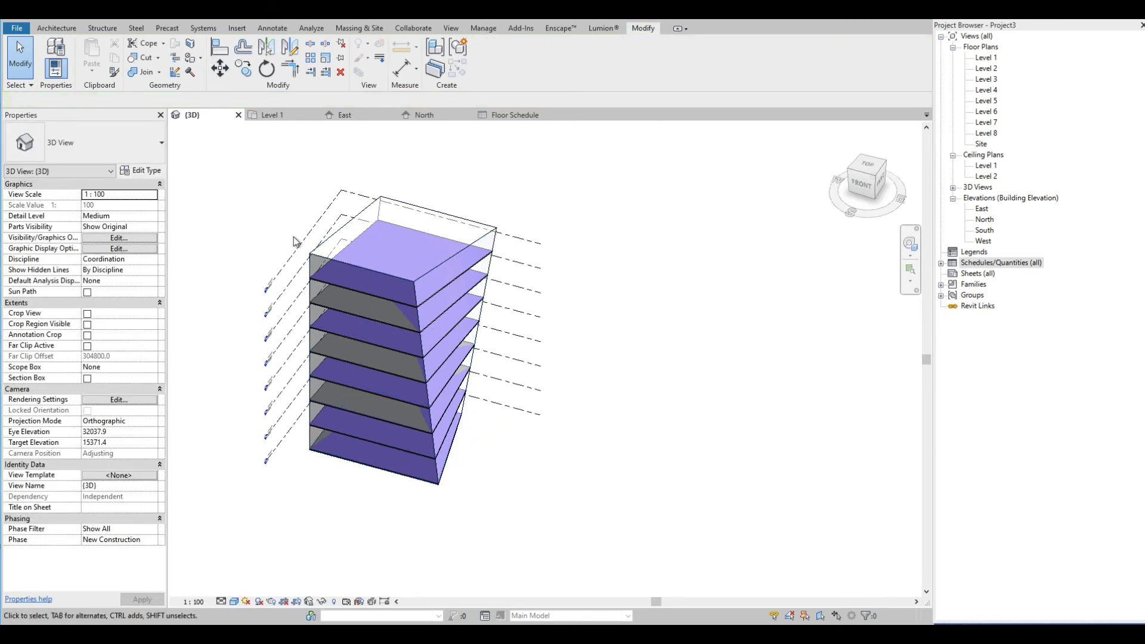
{"action": "left_click", "coordinate": [335, 287]}
- Box-select the tower and filter the selection down to the eight floors
{"action": "left_click", "coordinate": [310, 176]}
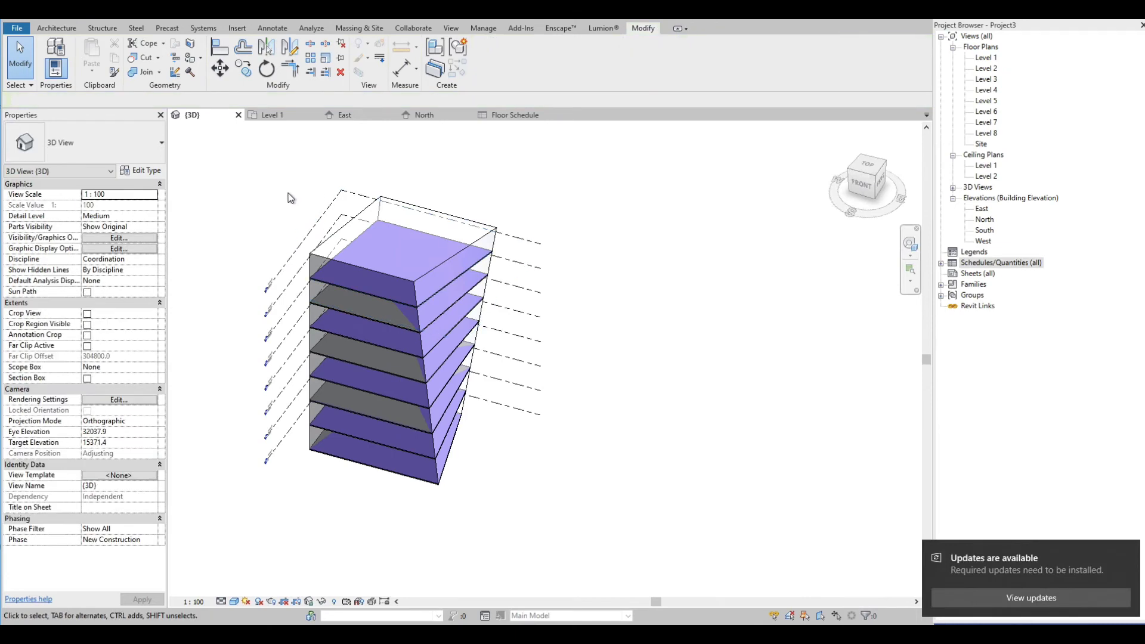
{"action": "left_click_drag", "start_coordinate": [277, 174], "coordinate": [528, 522]}
{"action": "left_click", "coordinate": [486, 51]}
{"action": "left_click", "coordinate": [619, 232]}
- Close inactive views and reopen the Floor Schedule from Schedules/Quantities, now totalling 1986 m²
{"action": "left_click", "coordinate": [520, 115]}
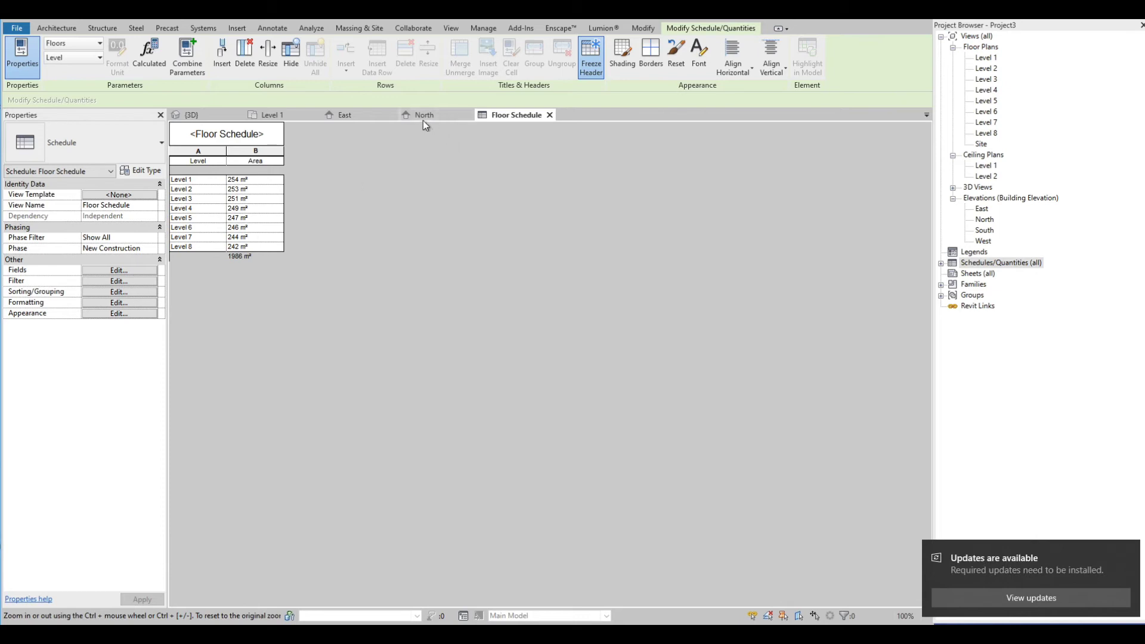
{"action": "left_click", "coordinate": [194, 115]}
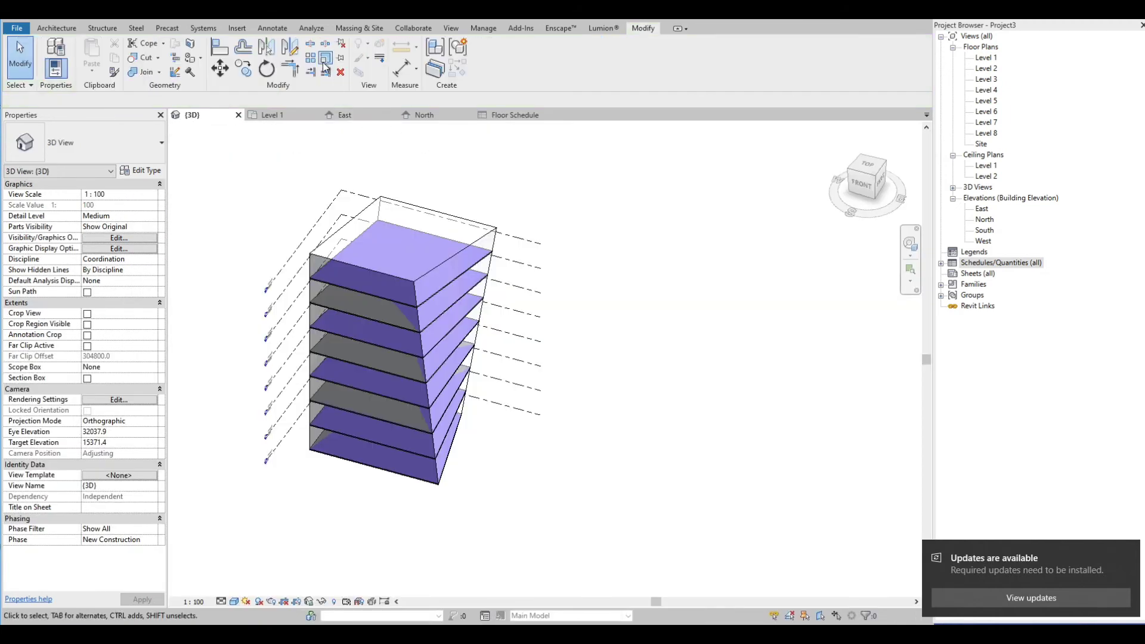
{"action": "left_click", "coordinate": [280, 20]}
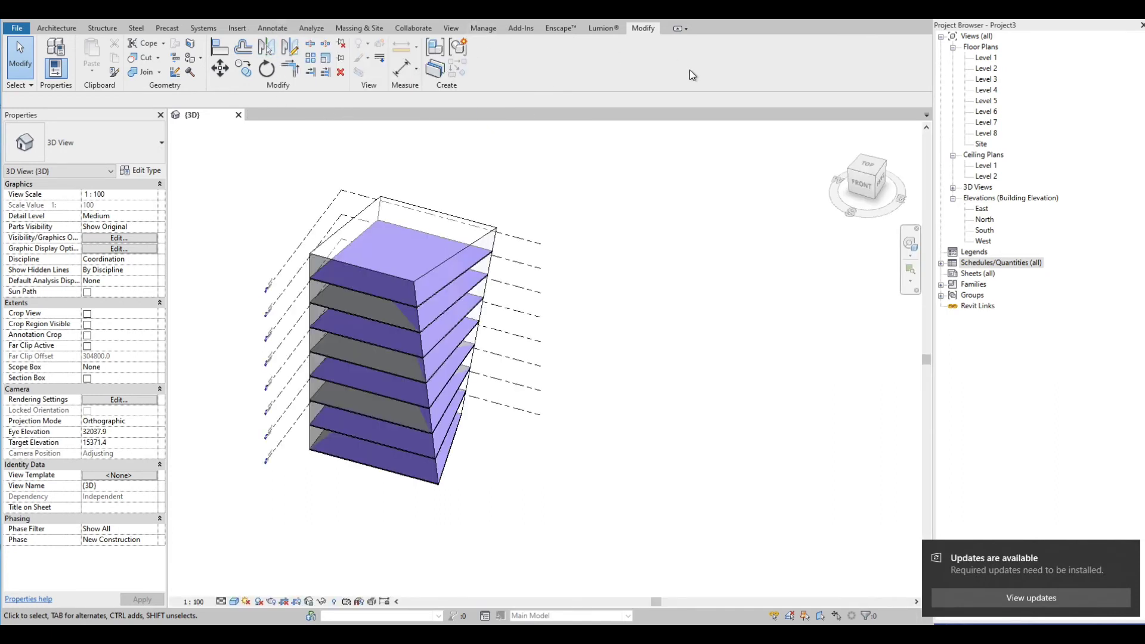
{"action": "left_click", "coordinate": [941, 264]}
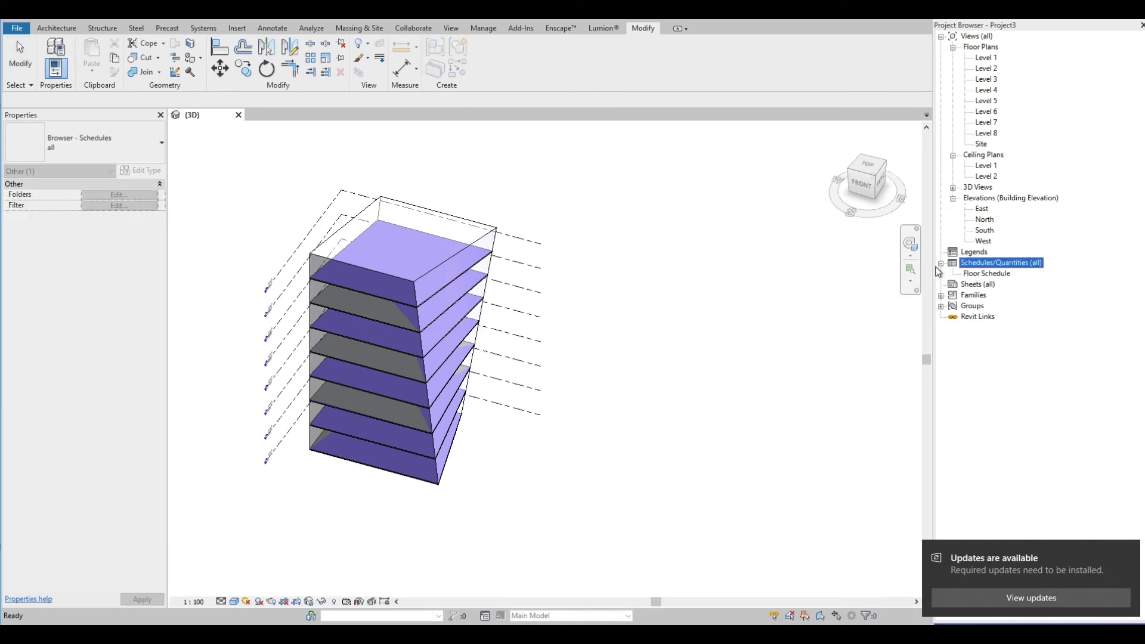
{"action": "double_click", "coordinate": [982, 273]}
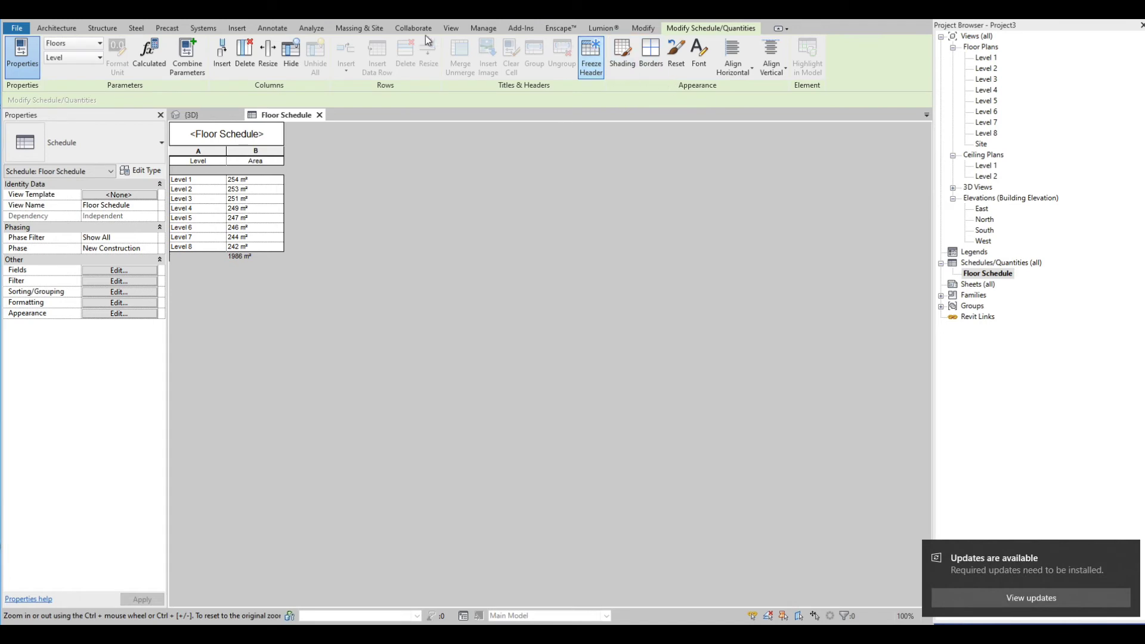
- Tile the Floor Schedule and 3D view, widening the 3D view where Mass 1 shows 1985.851 m²
{"action": "left_click", "coordinate": [76, 30]}
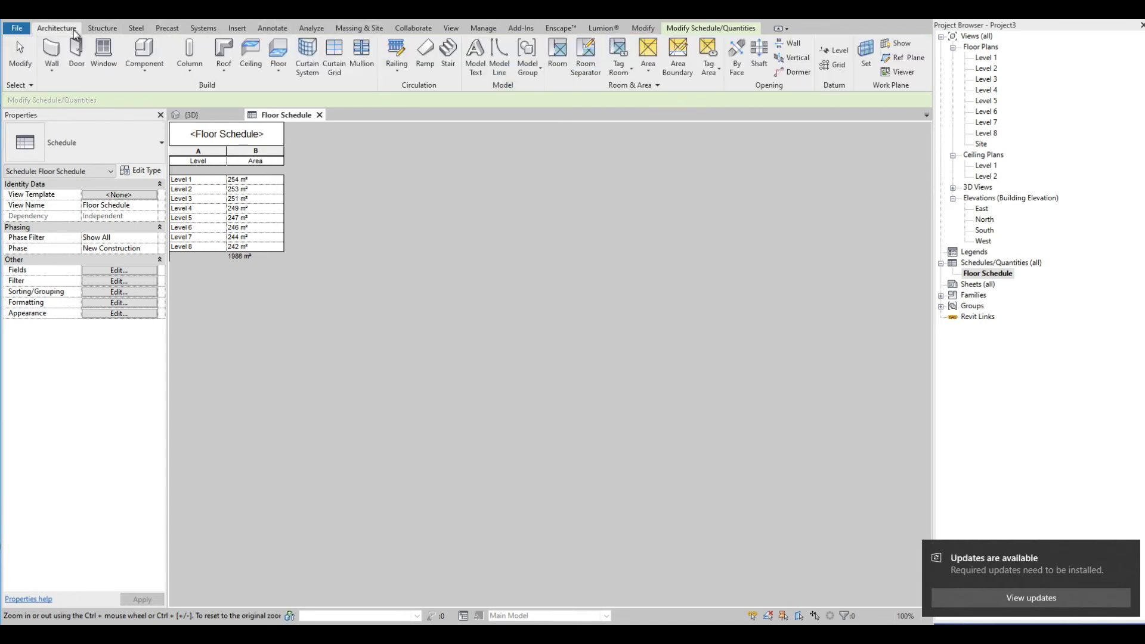
{"action": "left_click", "coordinate": [450, 30]}
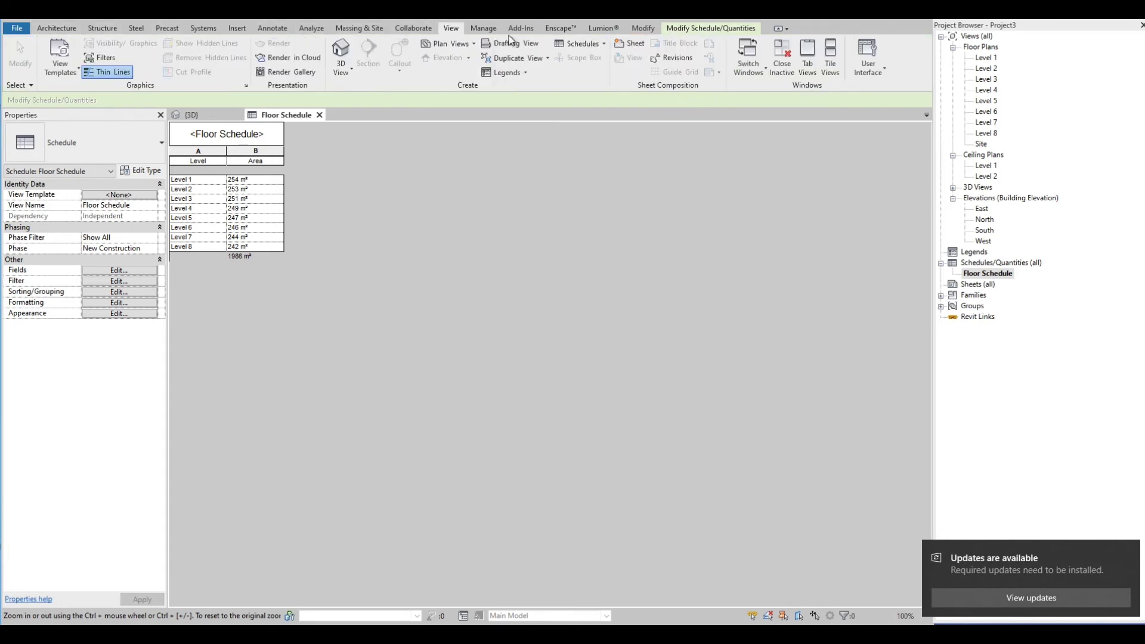
{"action": "left_click", "coordinate": [830, 58]}
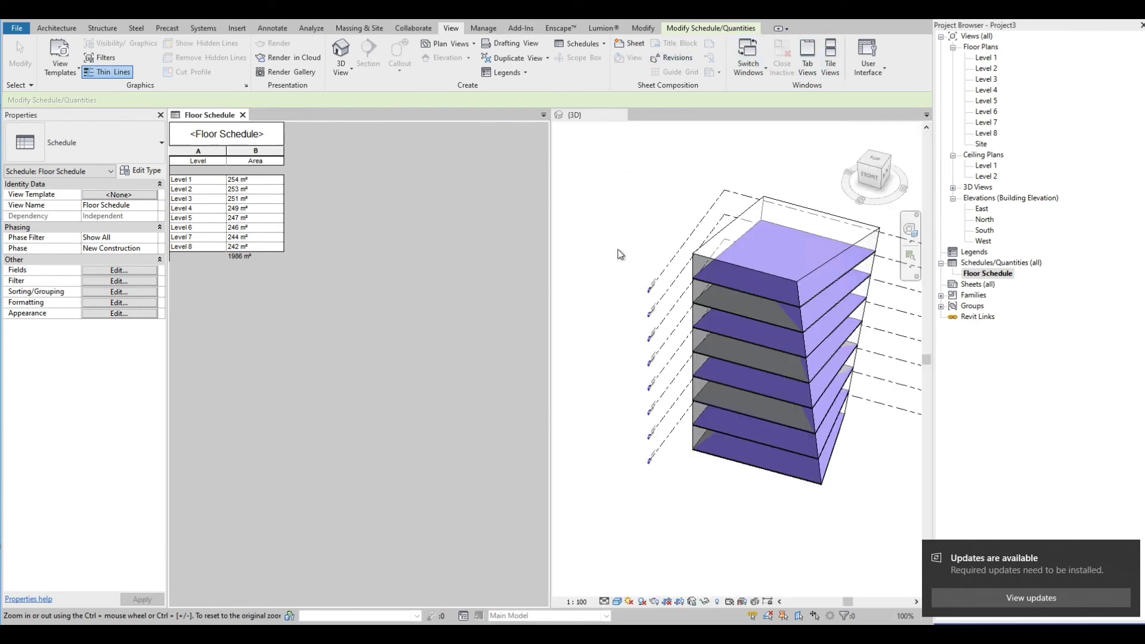
{"action": "scroll", "coordinate": [621, 255], "scroll_direction": "down", "scroll_amount": 2}
{"action": "left_click", "coordinate": [555, 179]}
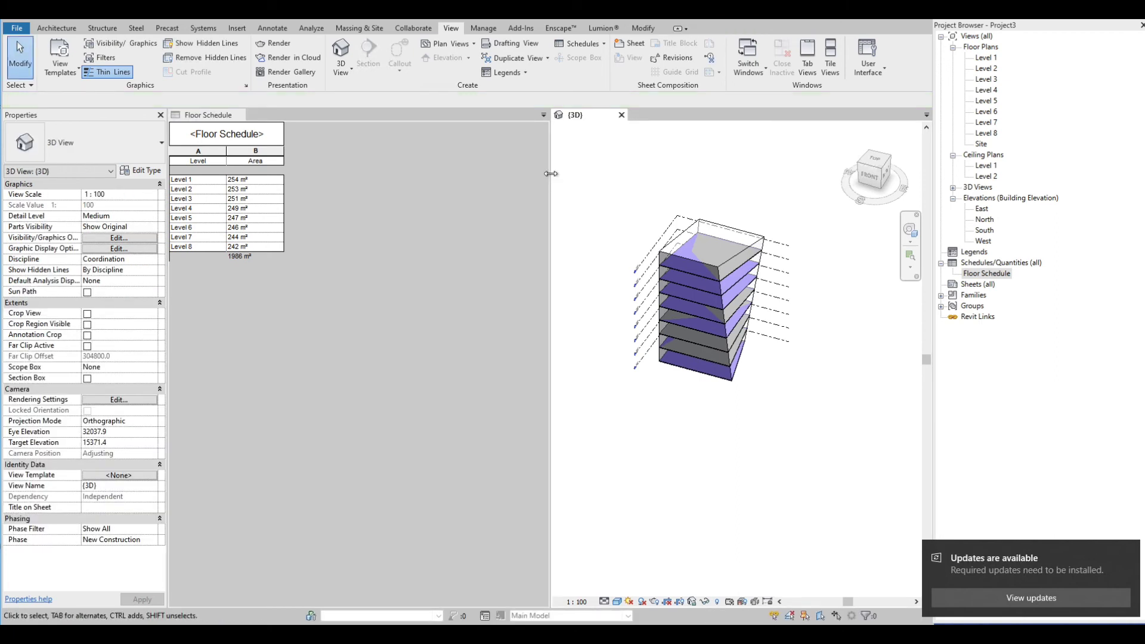
{"action": "left_click_drag", "start_coordinate": [550, 172], "coordinate": [321, 194]}
{"action": "scroll", "coordinate": [450, 273], "scroll_direction": "up", "scroll_amount": 3}
{"action": "scroll", "coordinate": [597, 269], "scroll_direction": "down", "scroll_amount": 3}
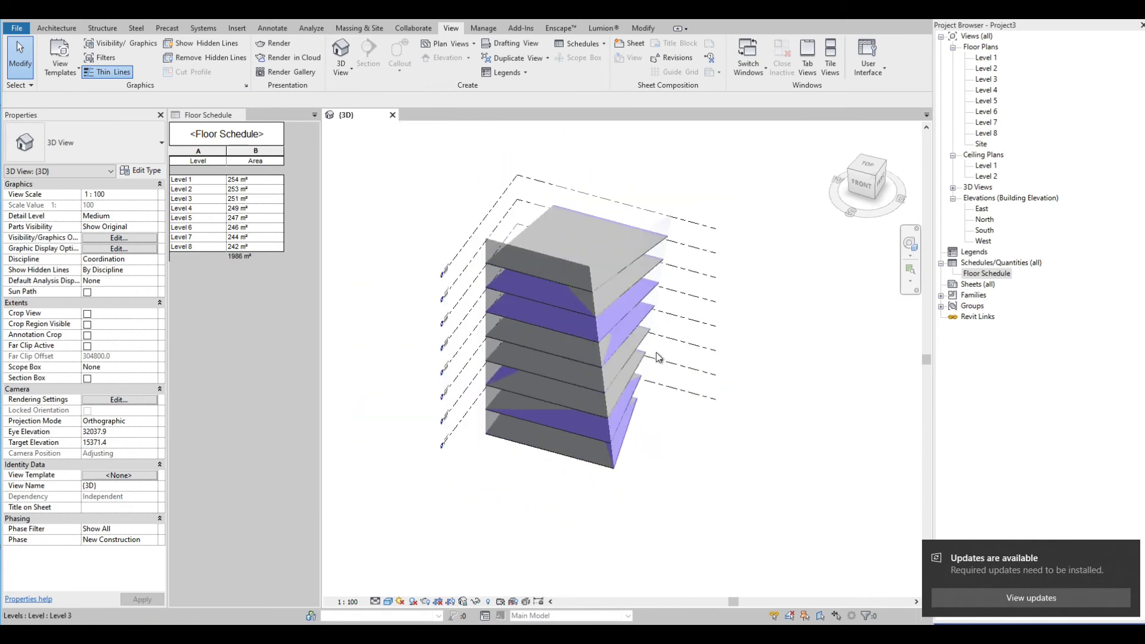
{"action": "scroll", "coordinate": [665, 251], "scroll_direction": "up", "scroll_amount": 1}
- Edit Mass 1 in place and pull a top corner vertex outward
{"action": "left_click", "coordinate": [666, 247]}
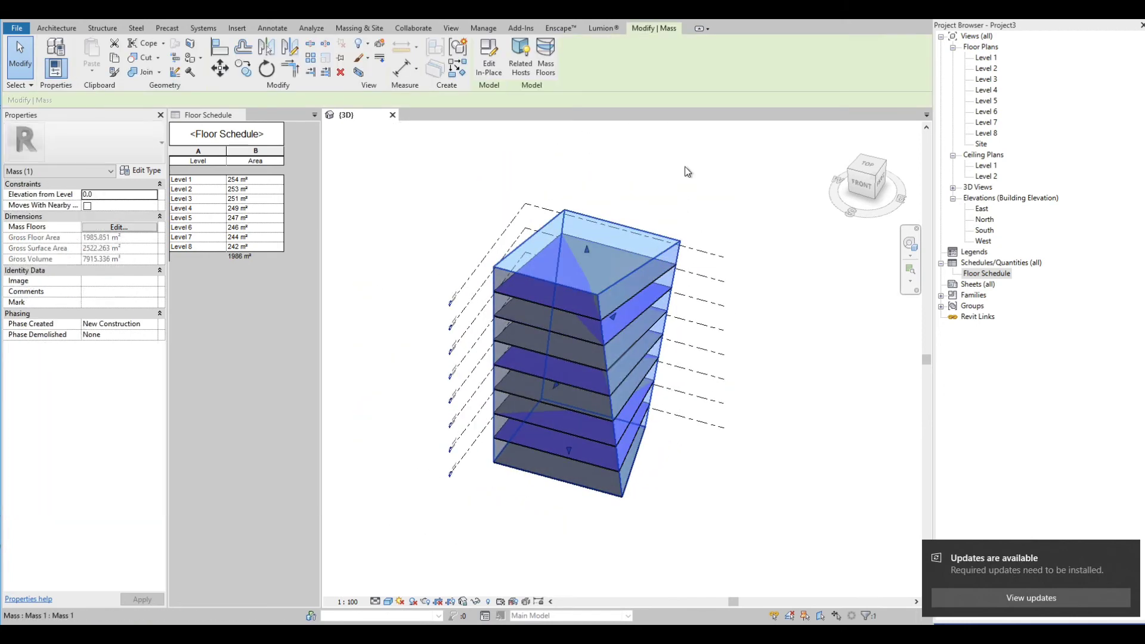
{"action": "left_click", "coordinate": [489, 57]}
{"action": "middle_click_drag", "start_coordinate": [459, 233], "coordinate": [513, 279], "text": "shift"}
{"action": "left_click", "coordinate": [513, 280]}
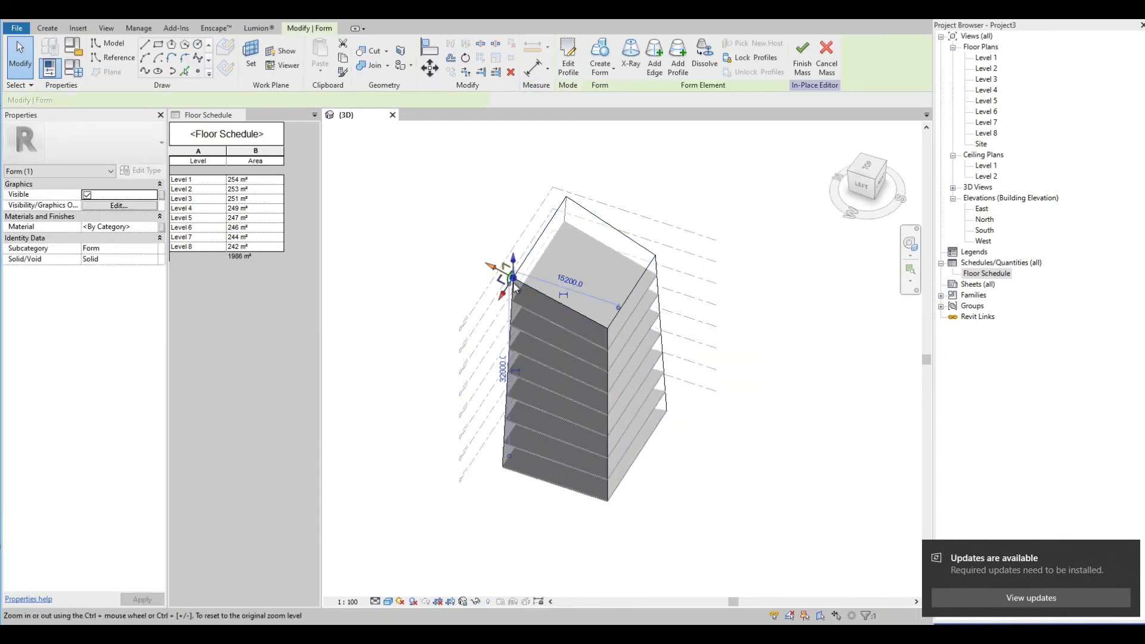
{"action": "left_click_drag", "start_coordinate": [503, 300], "coordinate": [485, 345]}
{"action": "mouse_move", "coordinate": [489, 345]}
{"action": "middle_mouse_down", "text": "shift"}
{"action": "mouse_move", "coordinate": [525, 345]}
{"action": "mouse_move", "coordinate": [501, 354]}
{"action": "middle_mouse_up", "text": "shift"}
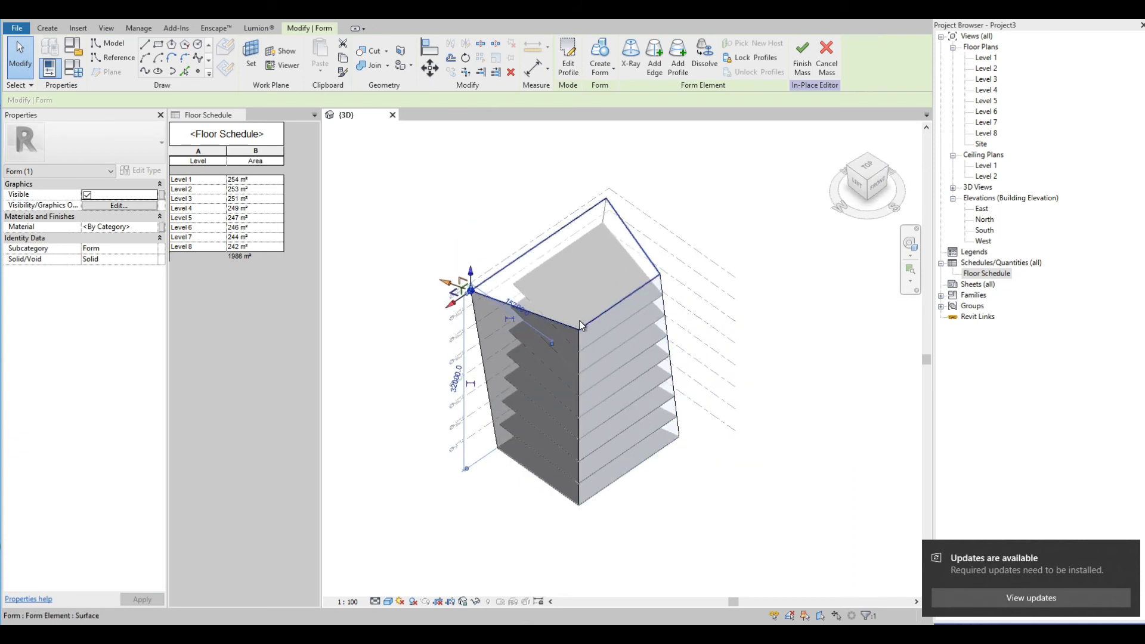
- Pull two top edges inward, narrowing the top to 11888 and 8255.2
{"action": "left_click", "coordinate": [624, 305]}
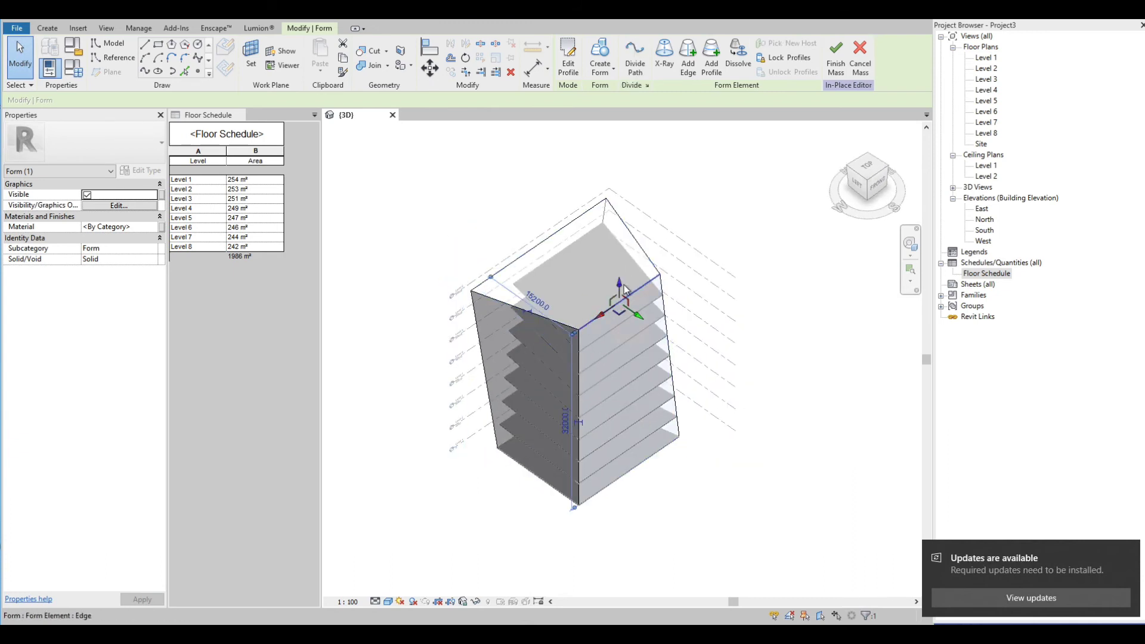
{"action": "left_click_drag", "start_coordinate": [637, 317], "coordinate": [620, 303]}
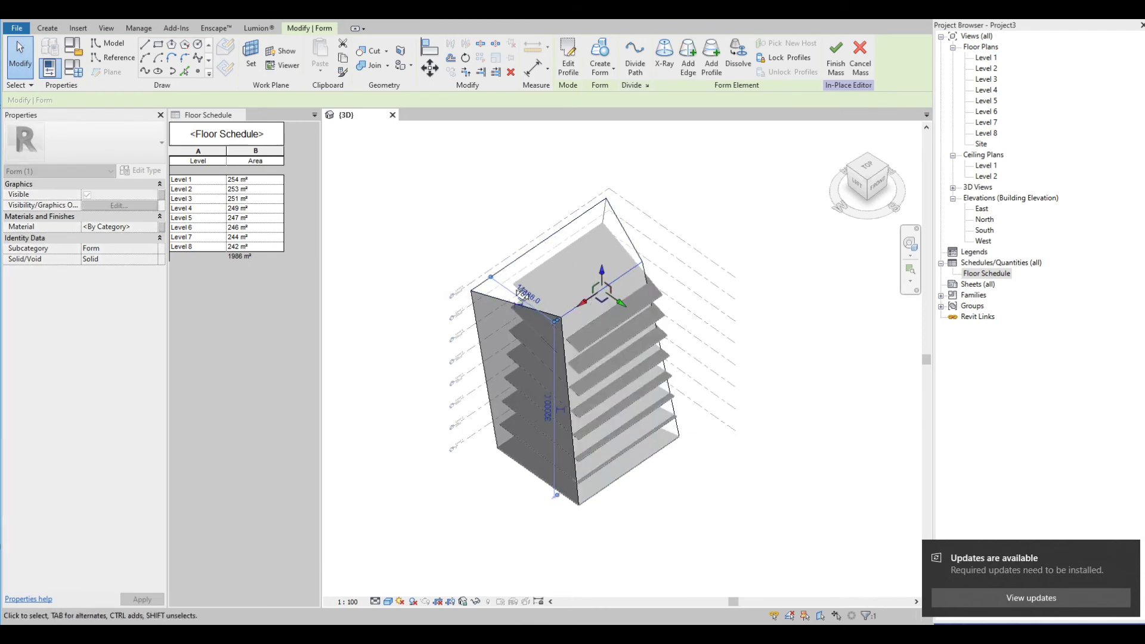
{"action": "middle_click_drag", "start_coordinate": [550, 234], "coordinate": [747, 261], "text": "shift"}
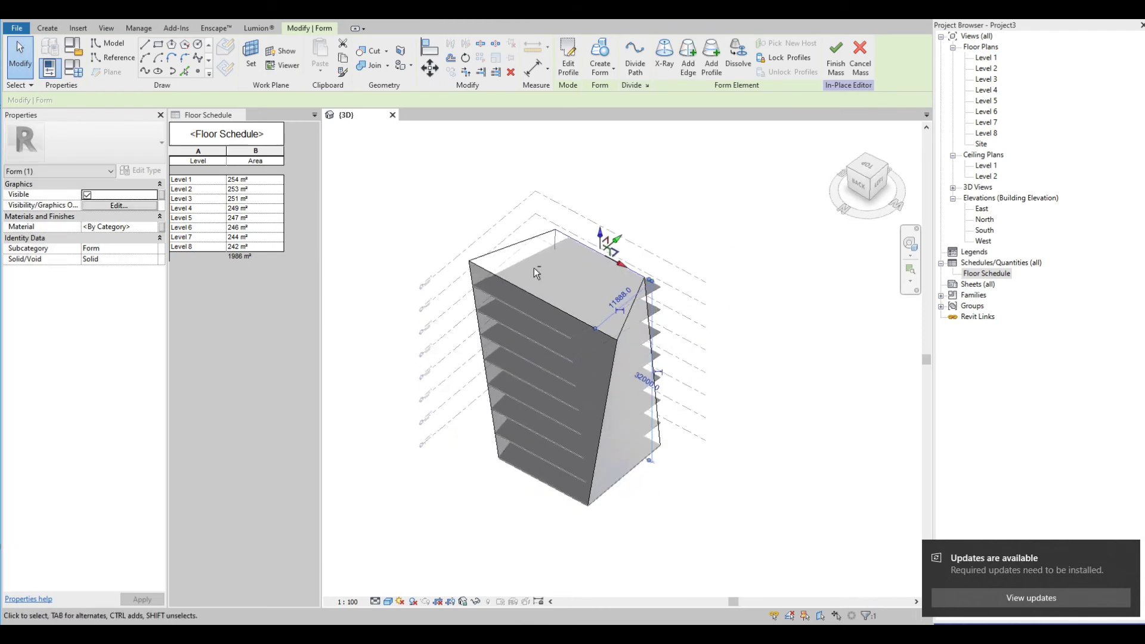
{"action": "left_click", "coordinate": [517, 290]}
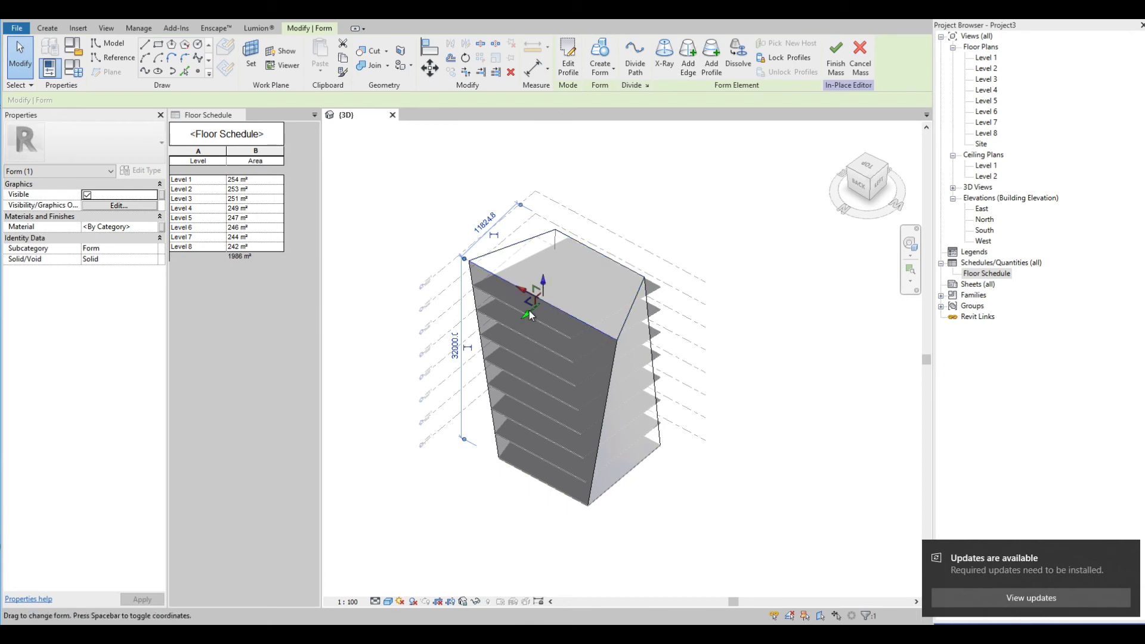
{"action": "left_click_drag", "start_coordinate": [529, 316], "coordinate": [546, 298]}
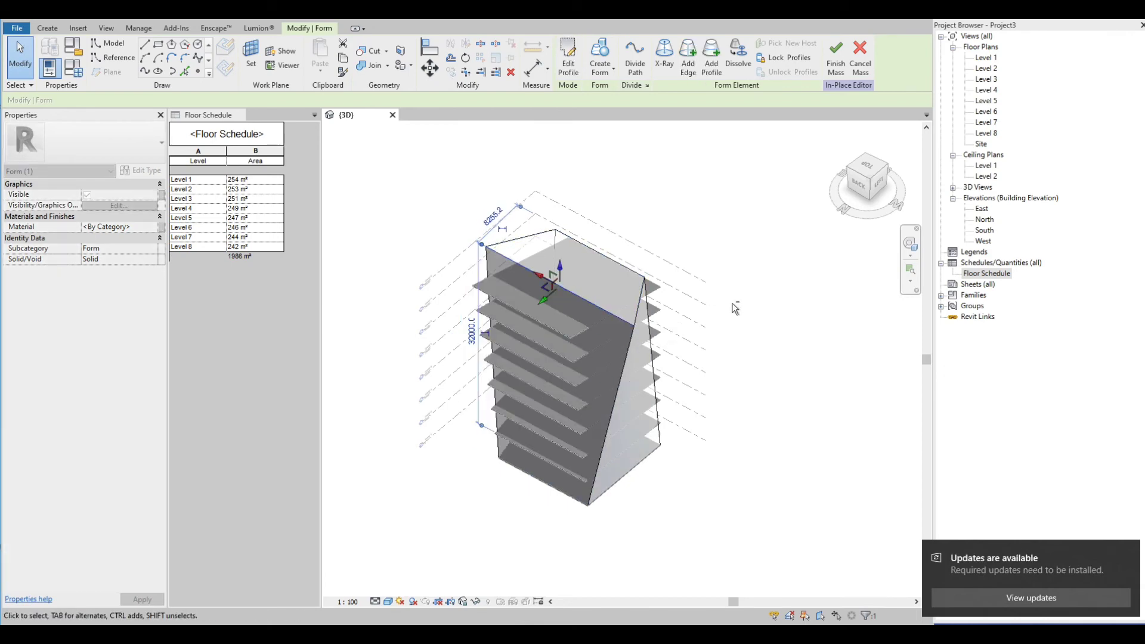
{"action": "middle_click_drag", "start_coordinate": [734, 309], "coordinate": [500, 336], "text": "shift"}
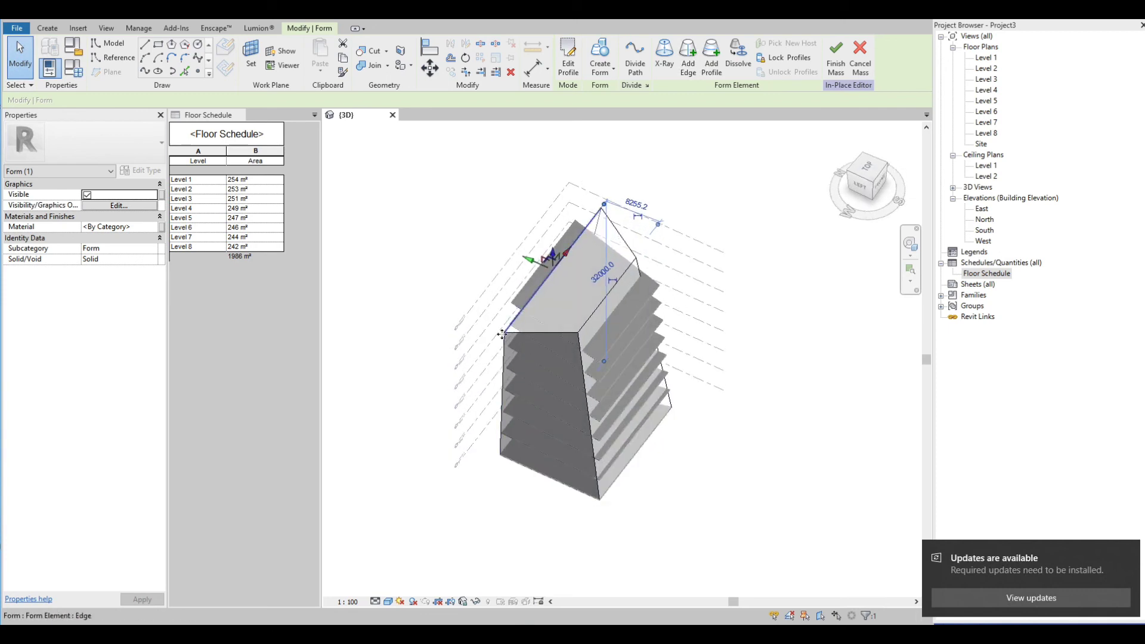
{"action": "left_click", "coordinate": [505, 334]}
- Select the form's remaining top corner vertices, then deselect to review the tapered mass against the floors
{"action": "left_click", "coordinate": [505, 332]}
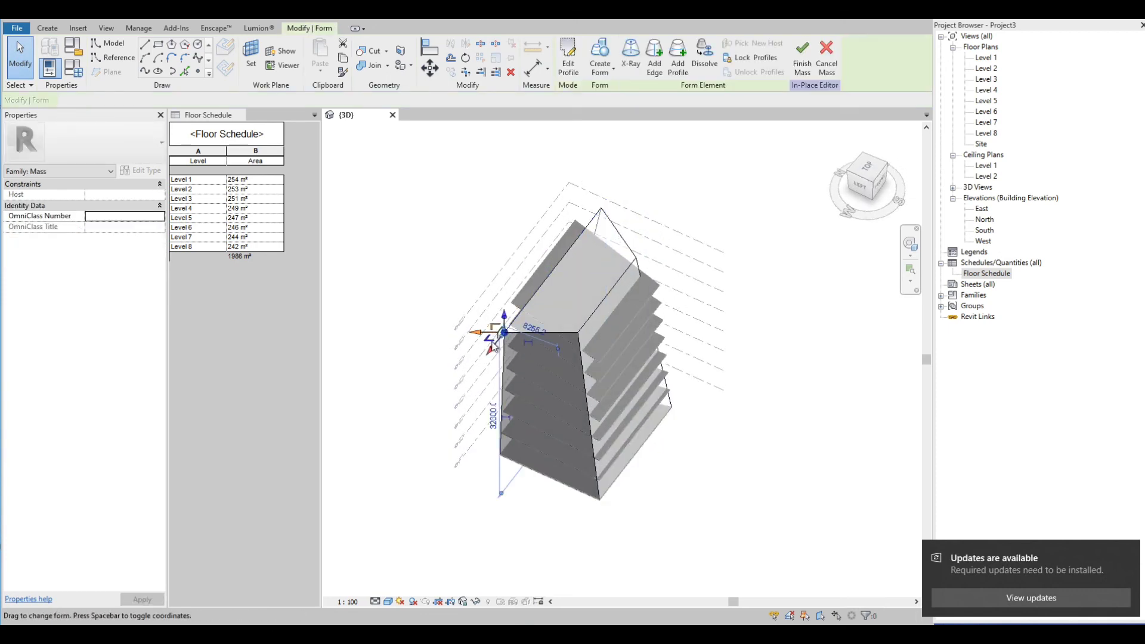
{"action": "left_click", "coordinate": [501, 328]}
{"action": "scroll", "coordinate": [502, 328], "scroll_direction": "down", "scroll_amount": 1}
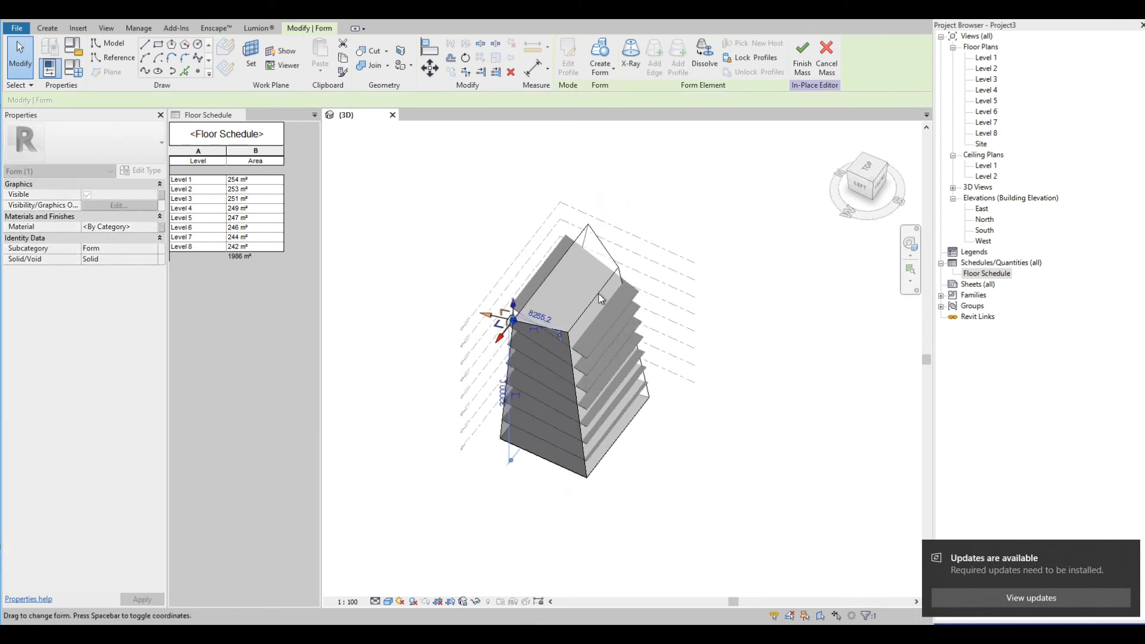
{"action": "middle_click_drag", "start_coordinate": [631, 288], "coordinate": [629, 313], "text": "shift"}
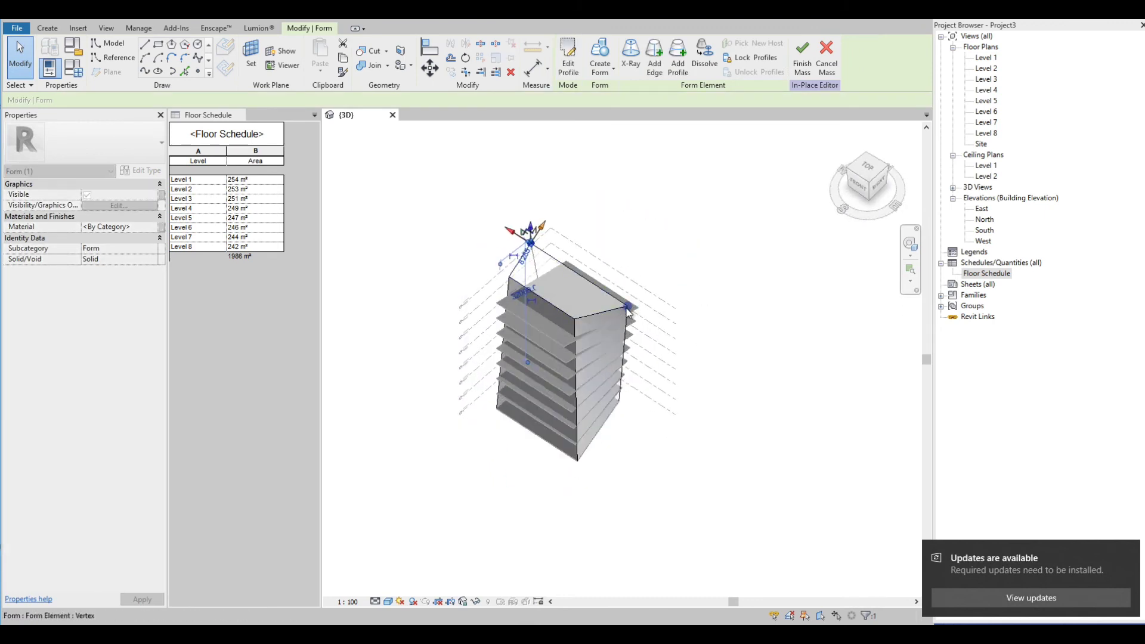
{"action": "left_click", "coordinate": [630, 312]}
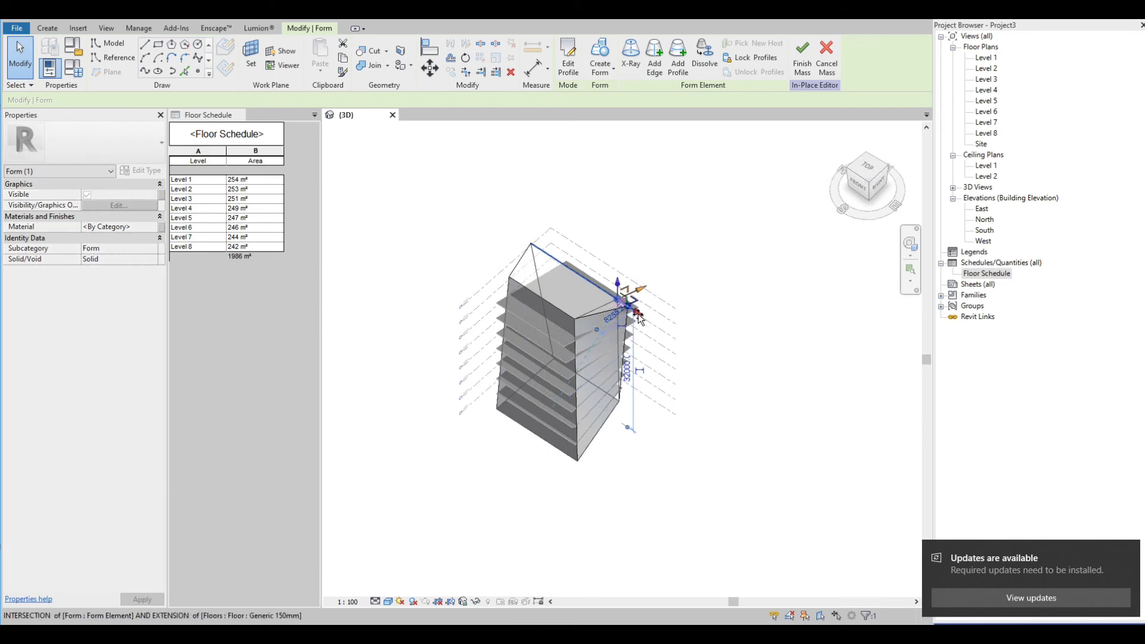
{"action": "left_click", "coordinate": [721, 251]}
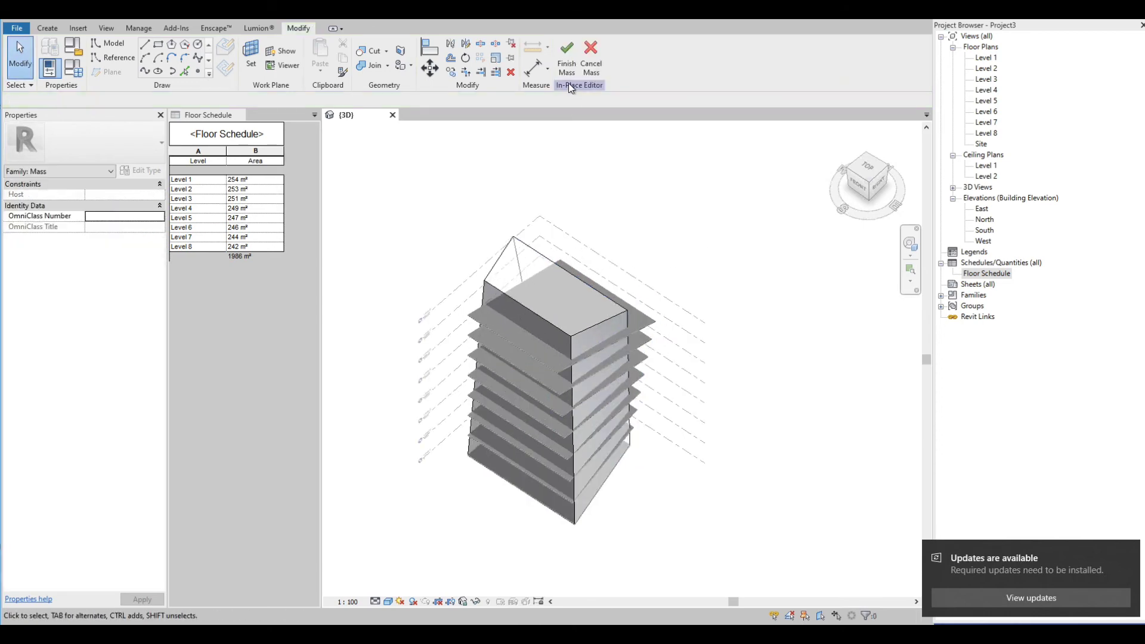
{"action": "scroll", "coordinate": [657, 278], "scroll_direction": "down", "scroll_amount": 3}
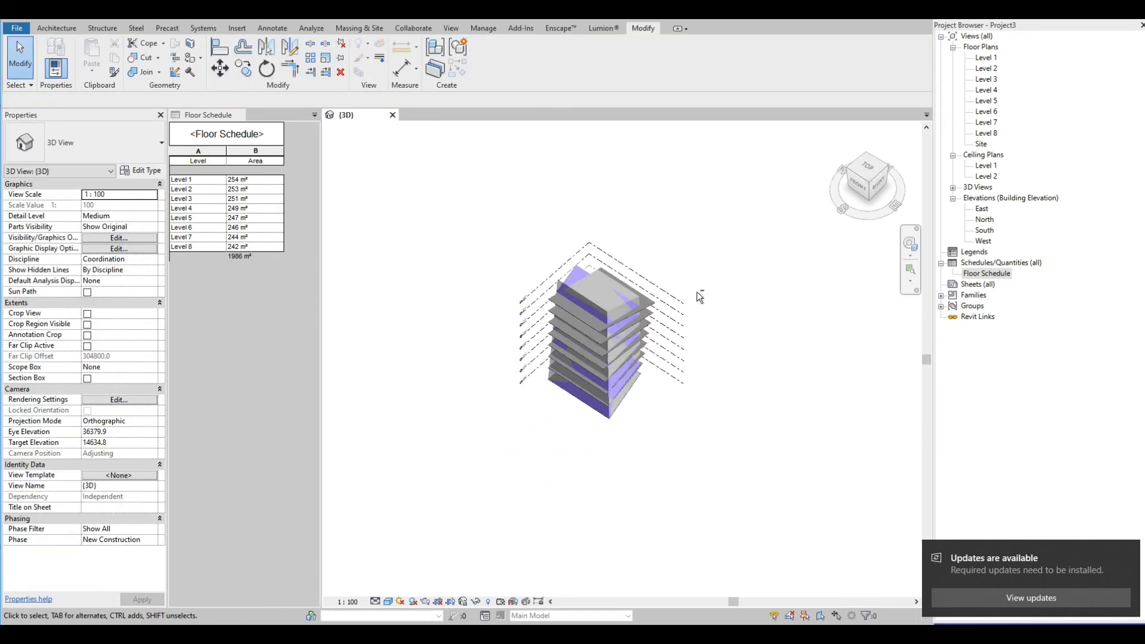
{"action": "middle_click_drag", "start_coordinate": [656, 278], "coordinate": [544, 272], "text": "shift"}
{"action": "scroll", "coordinate": [600, 318], "scroll_direction": "up", "scroll_amount": 5}
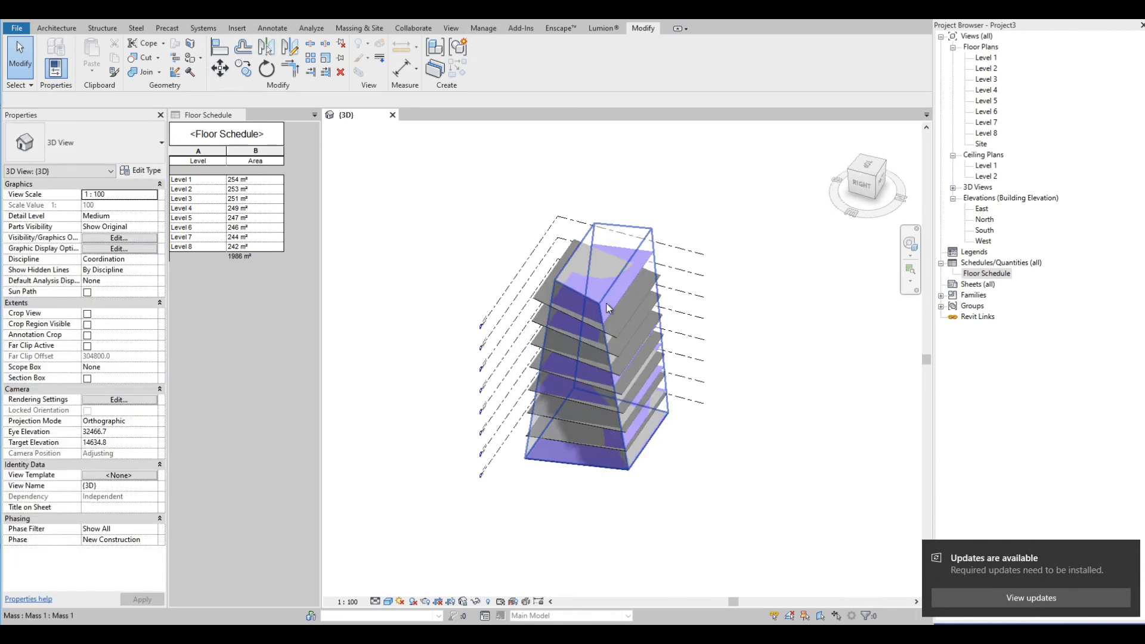
- Update the Level 8, 7 and 6 floors to the tapered mass faces
{"action": "left_click", "coordinate": [652, 306]}
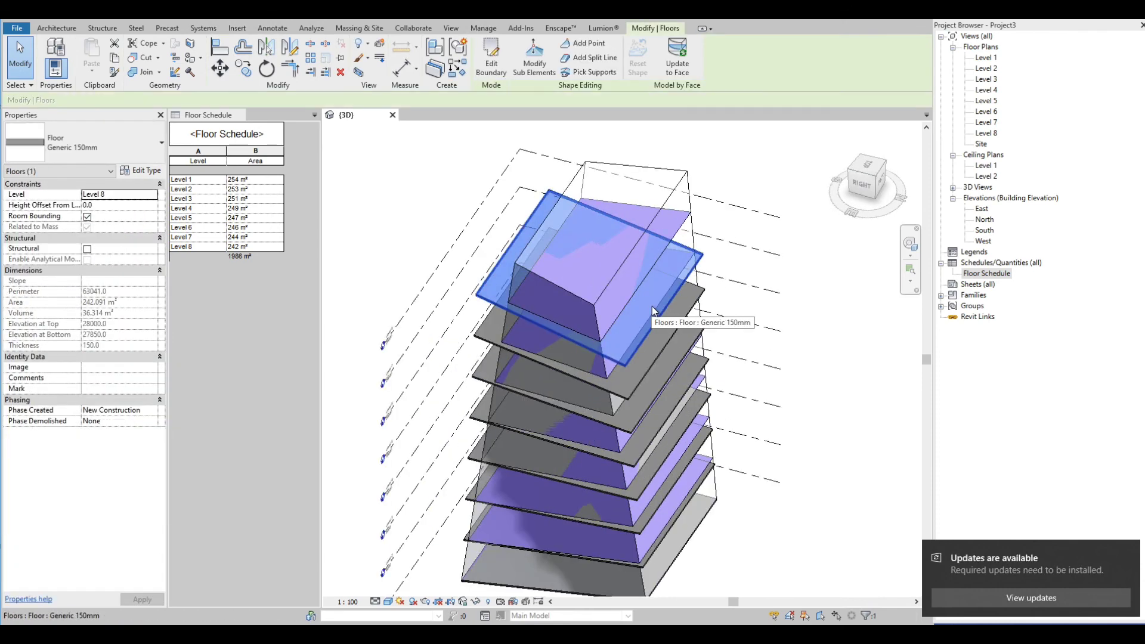
{"action": "left_click", "coordinate": [677, 48]}
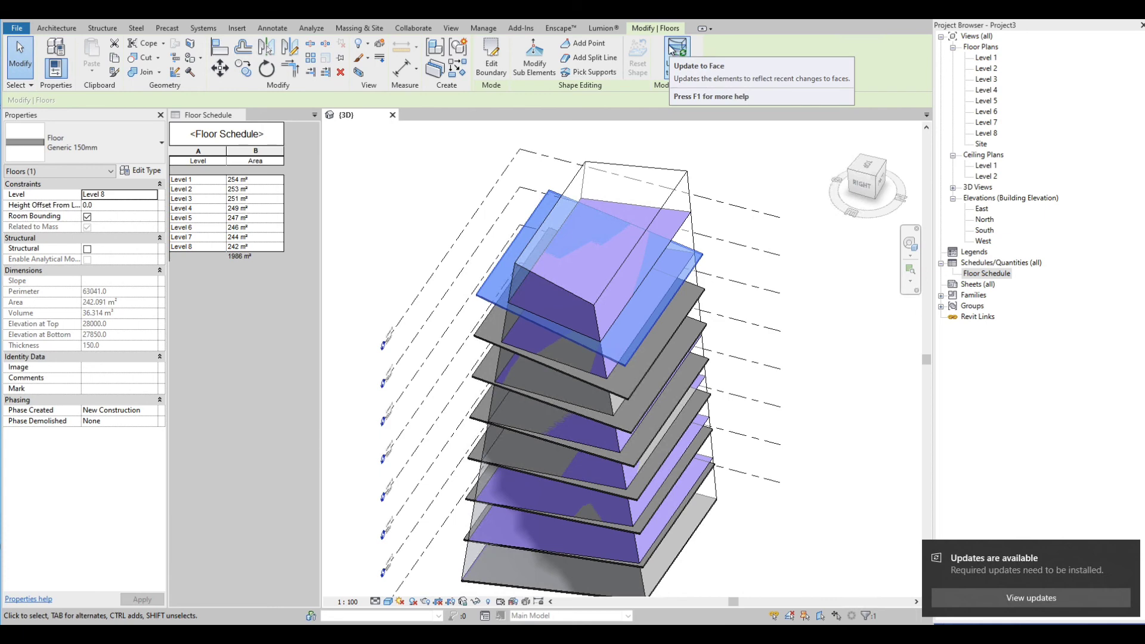
{"action": "left_click", "coordinate": [674, 49]}
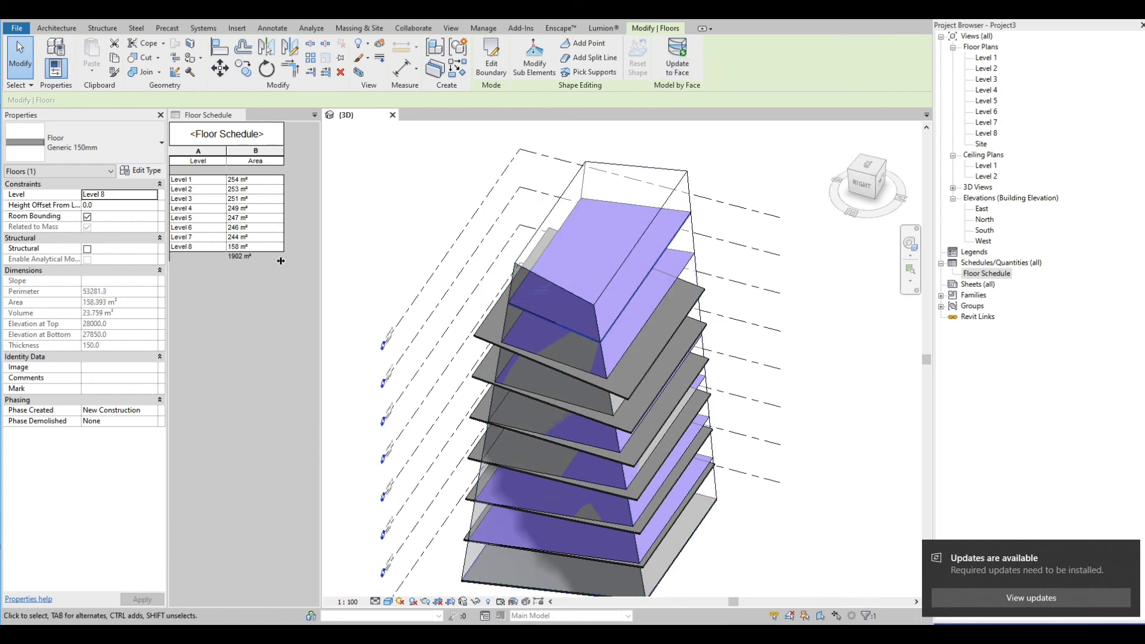
{"action": "scroll", "coordinate": [540, 209], "scroll_direction": "down", "scroll_amount": 1}
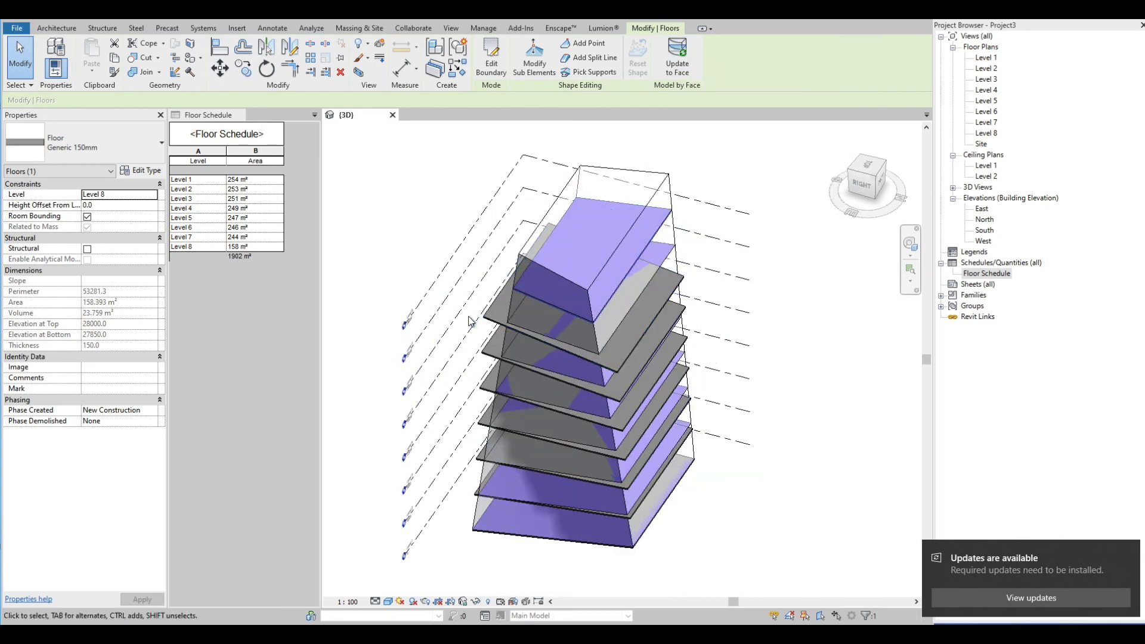
{"action": "left_click", "coordinate": [522, 273]}
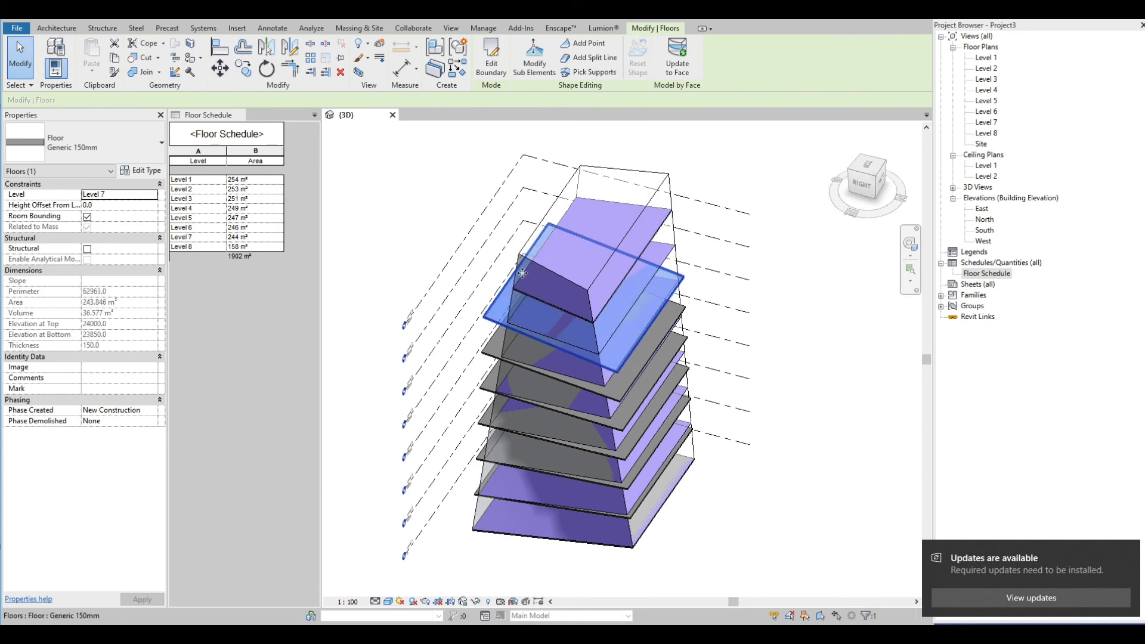
{"action": "left_click", "coordinate": [676, 55]}
{"action": "scroll", "coordinate": [537, 358], "scroll_direction": "down", "scroll_amount": 1}
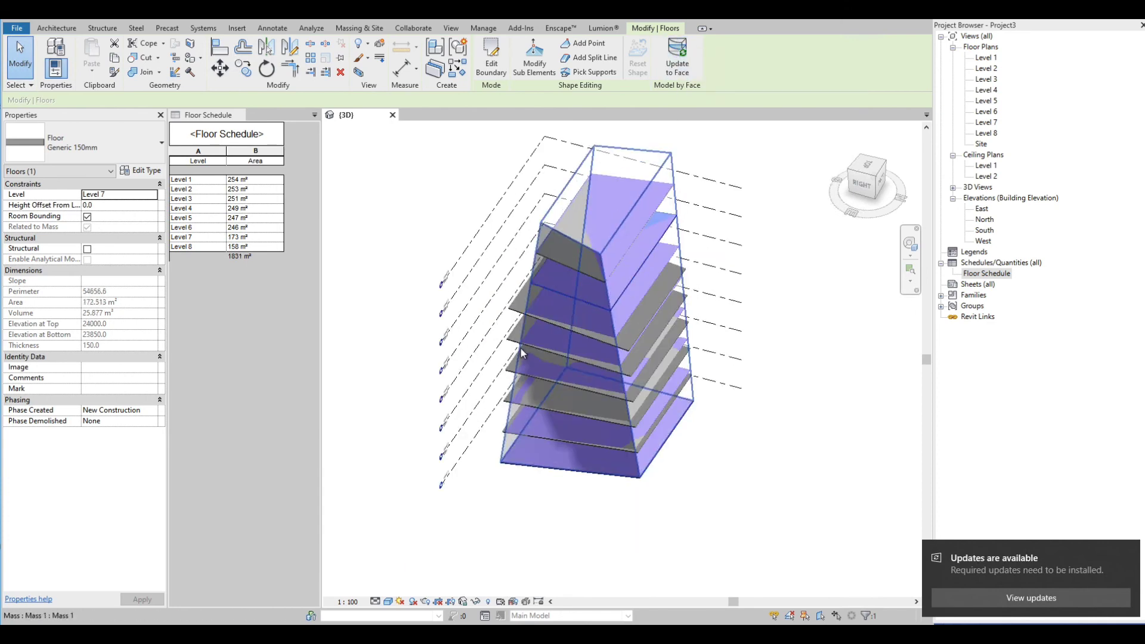
{"action": "left_click", "coordinate": [512, 314]}
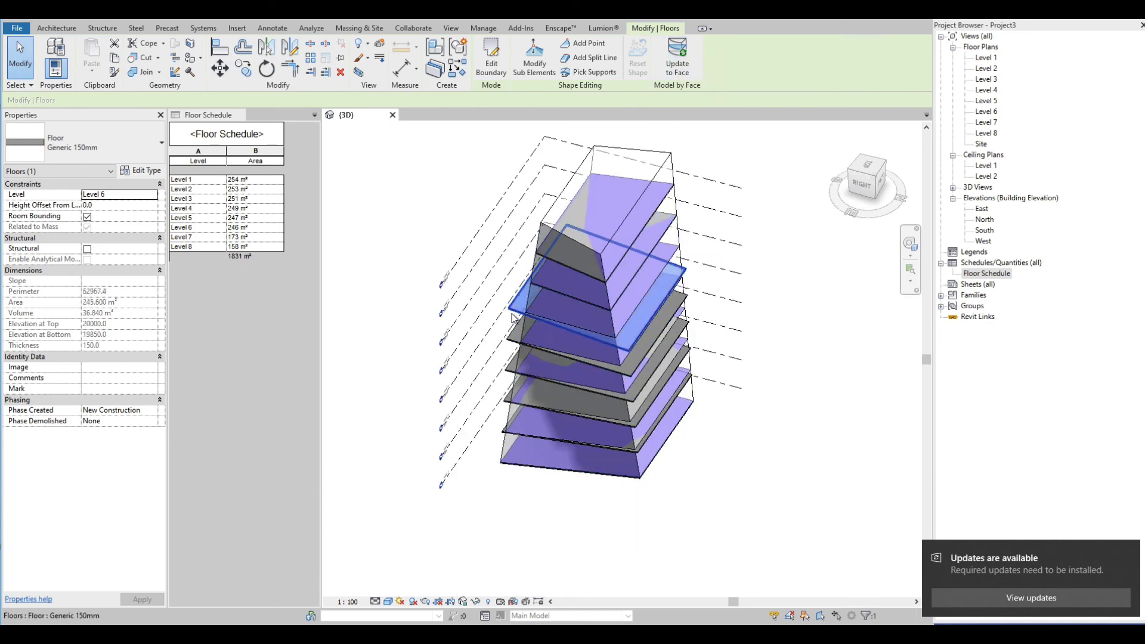
{"action": "left_click", "coordinate": [671, 53]}
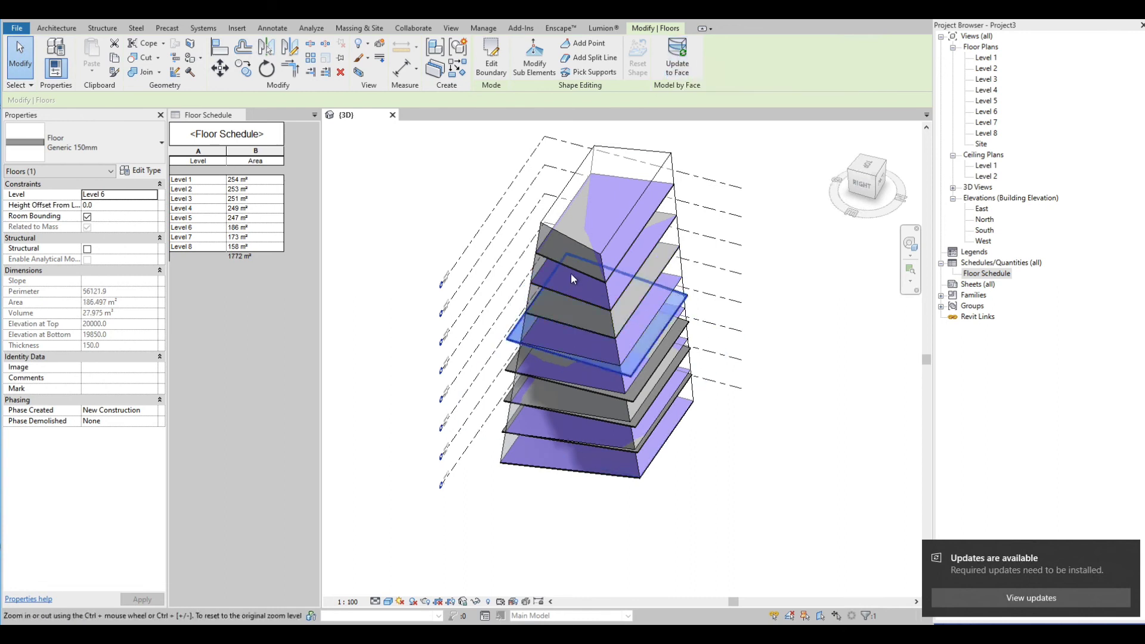
- Update the Level 5, 4, 3 and 2 floors to the mass faces, dropping the total to 1655 m²
{"action": "left_click", "coordinate": [601, 237]}
{"action": "left_click", "coordinate": [680, 55]}
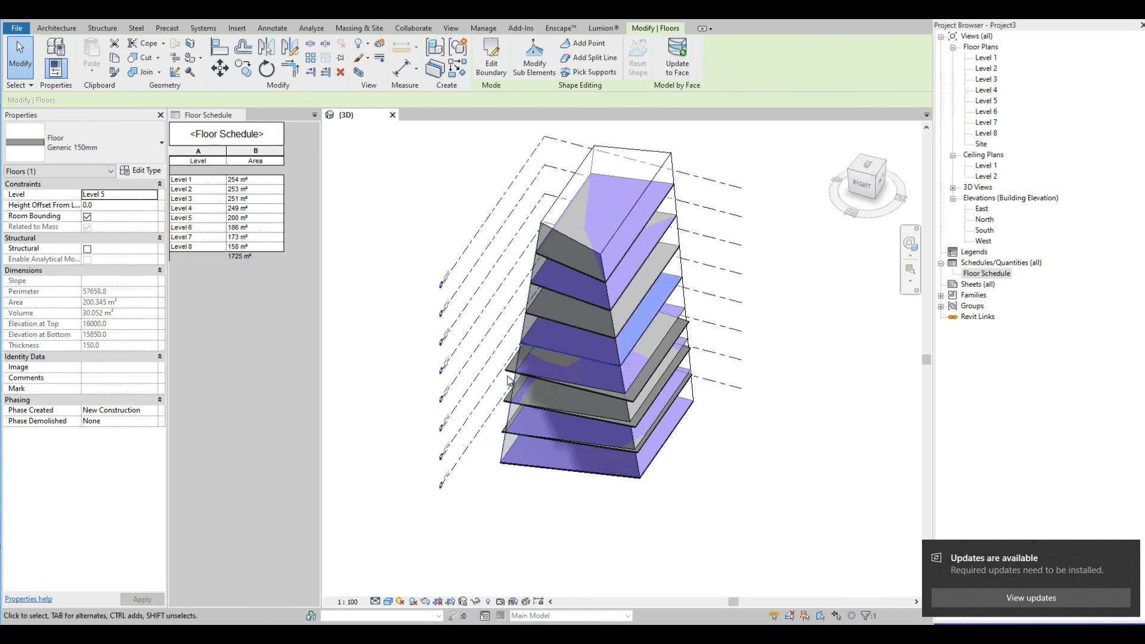
{"action": "left_click", "coordinate": [507, 380]}
{"action": "left_click", "coordinate": [676, 54]}
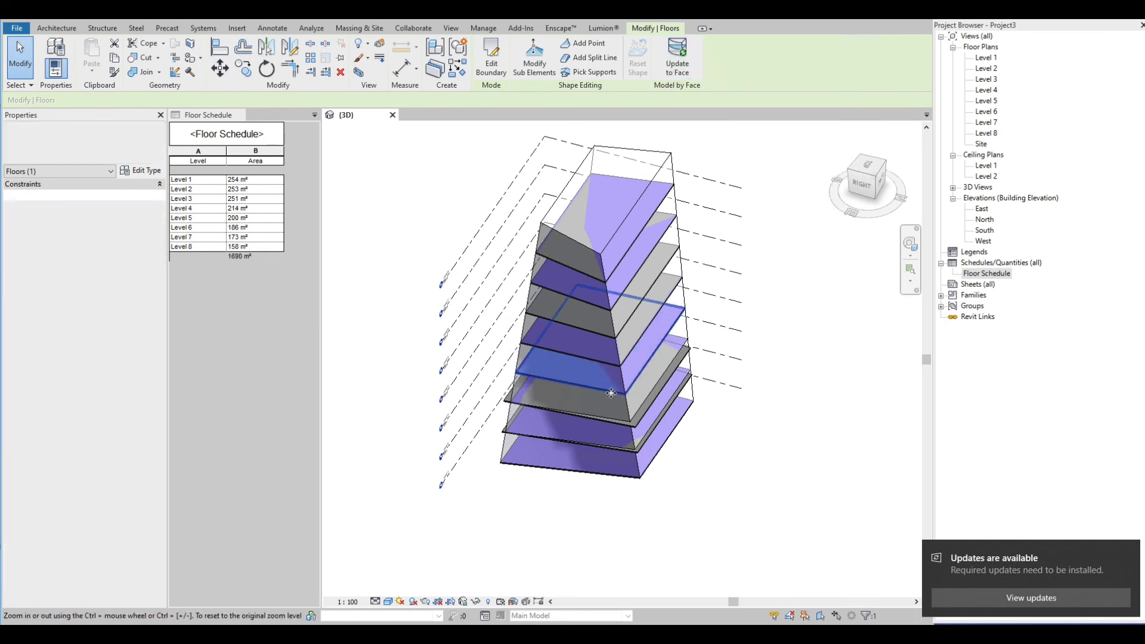
{"action": "left_click", "coordinate": [510, 406]}
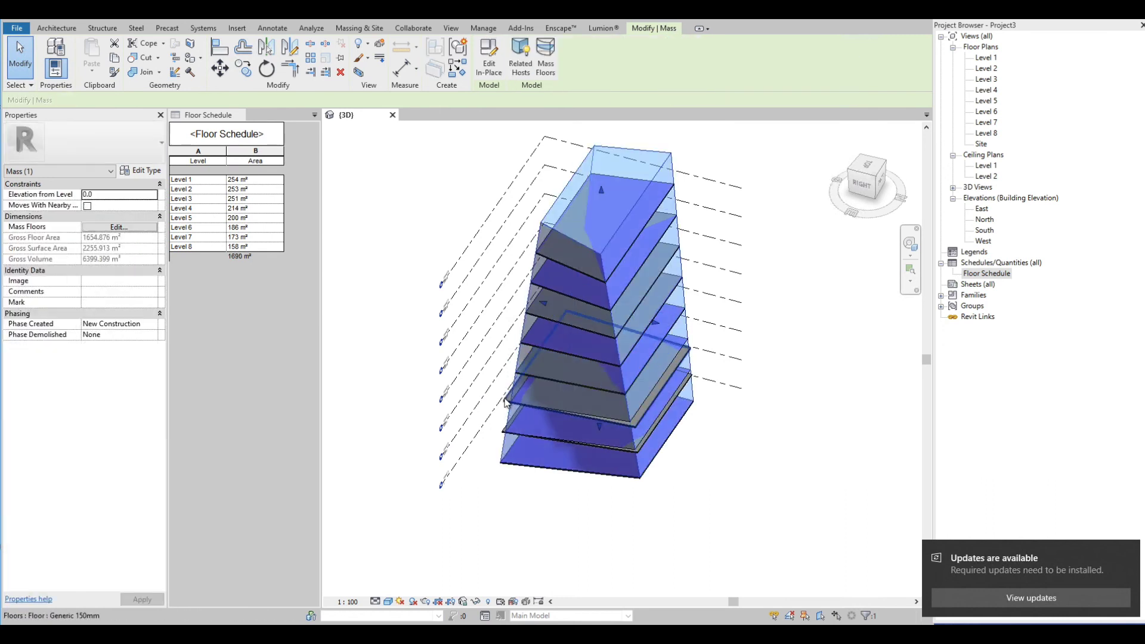
{"action": "left_click", "coordinate": [509, 401]}
{"action": "left_click", "coordinate": [676, 54]}
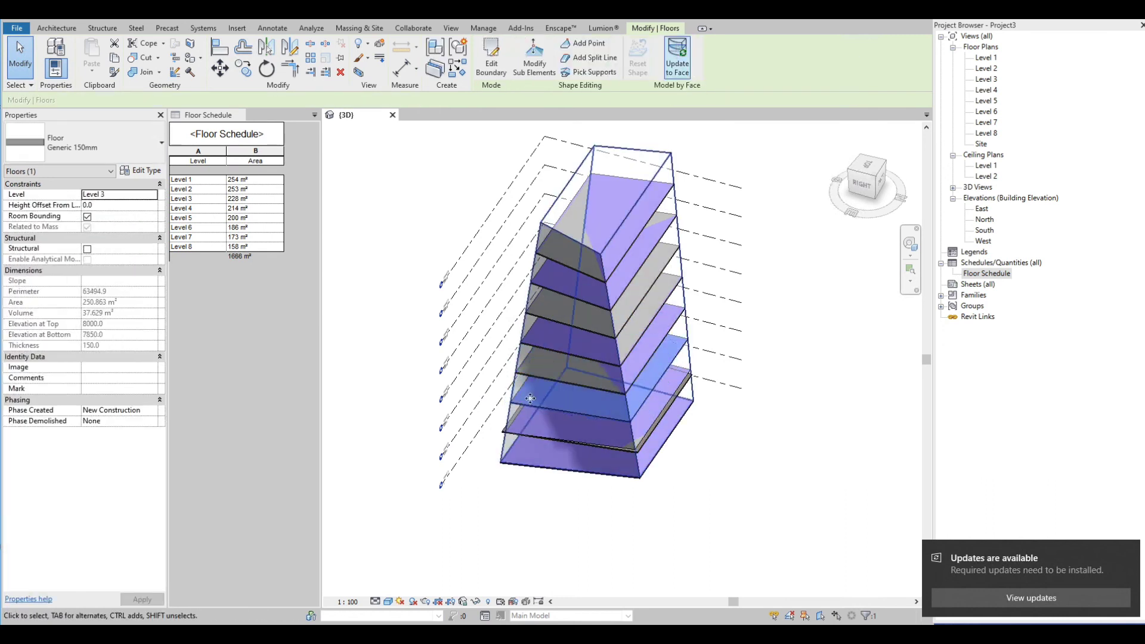
{"action": "left_click", "coordinate": [505, 430]}
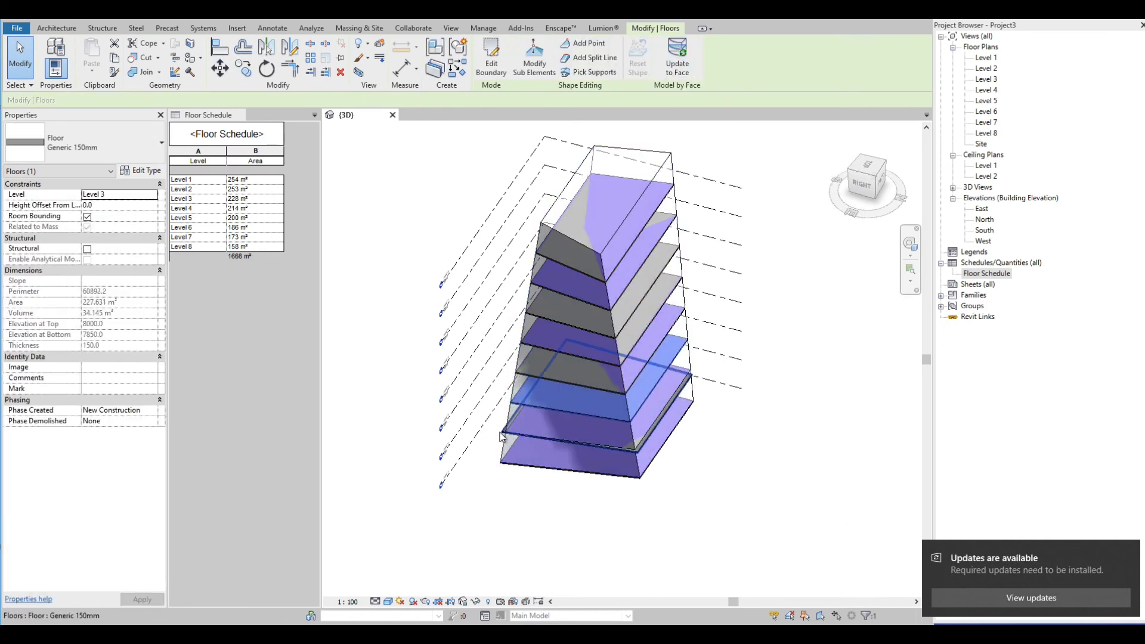
{"action": "left_click", "coordinate": [677, 48]}
{"action": "scroll", "coordinate": [735, 364], "scroll_direction": "down", "scroll_amount": 1}
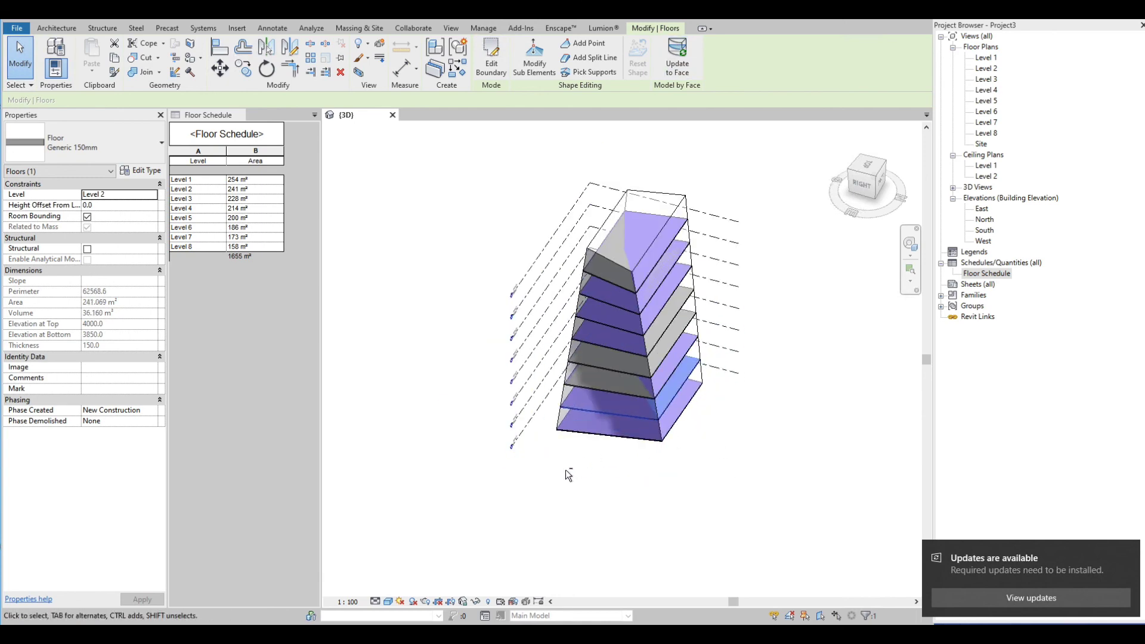
{"action": "middle_click_drag", "start_coordinate": [569, 479], "coordinate": [733, 425], "text": "shift"}
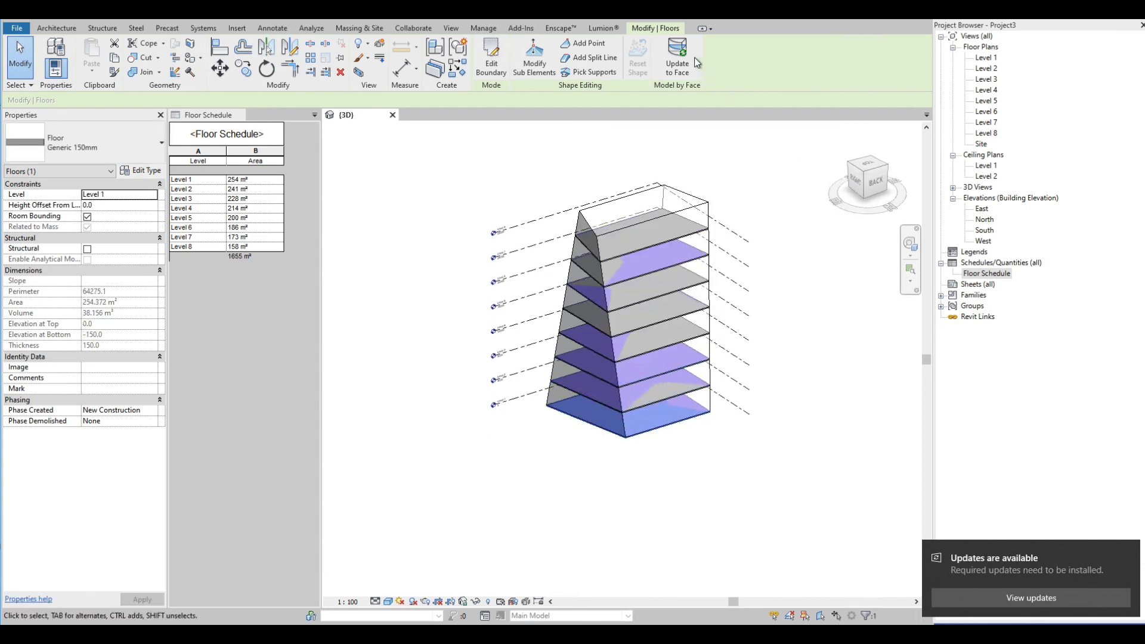
{"action": "left_click", "coordinate": [451, 424]}
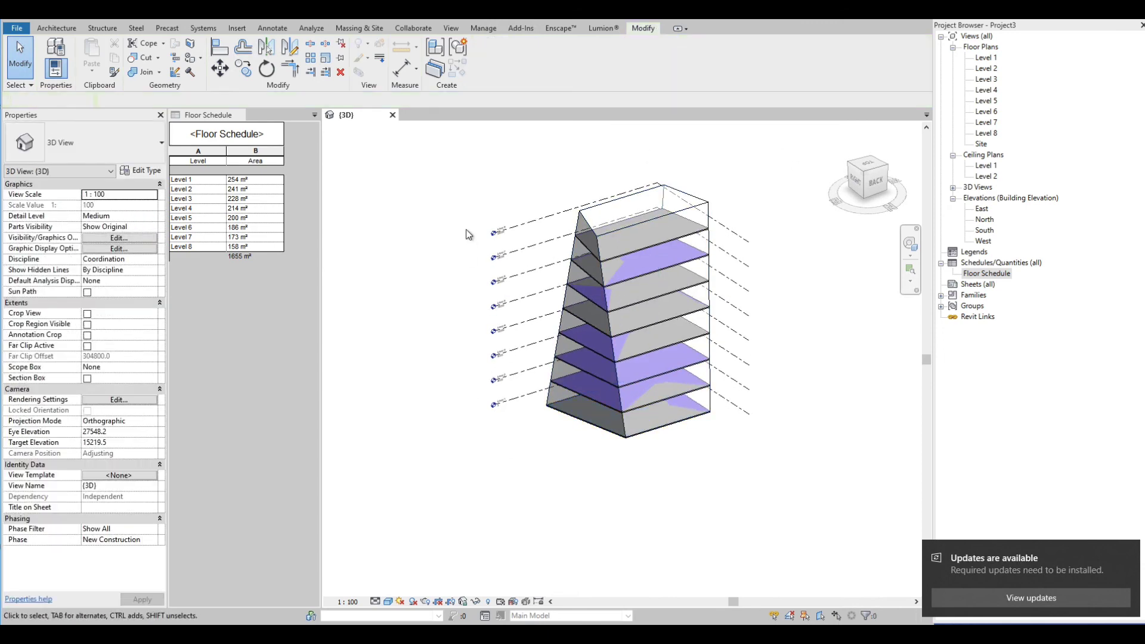
{"action": "middle_click_drag", "start_coordinate": [489, 299], "coordinate": [737, 311], "text": "shift"}
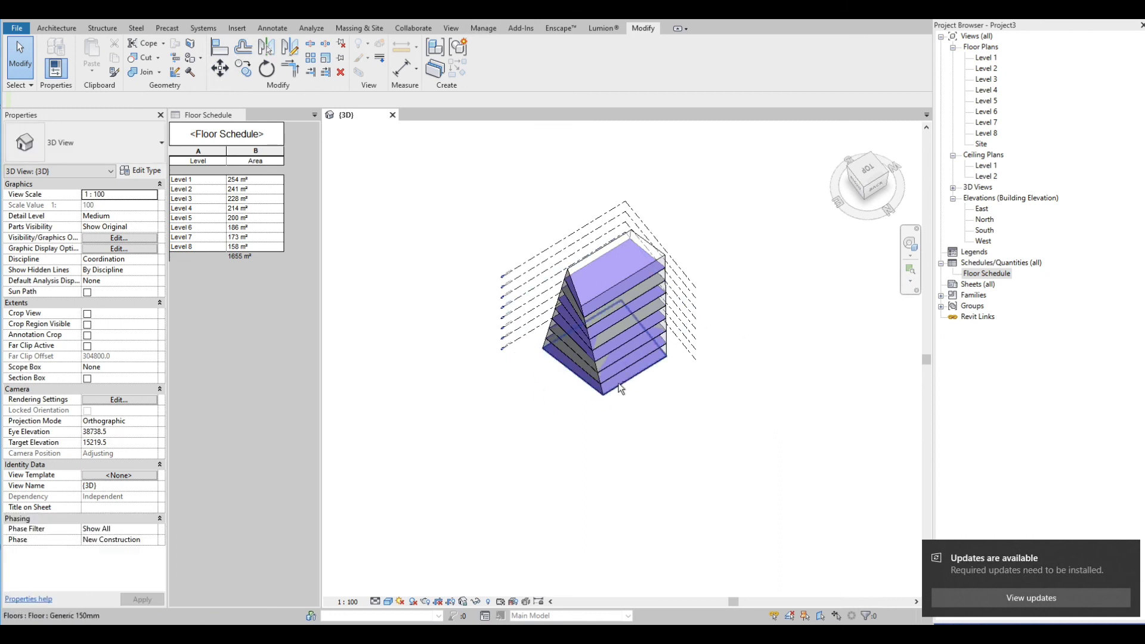
{"action": "middle_click_drag", "start_coordinate": [616, 398], "coordinate": [689, 202], "text": "shift"}
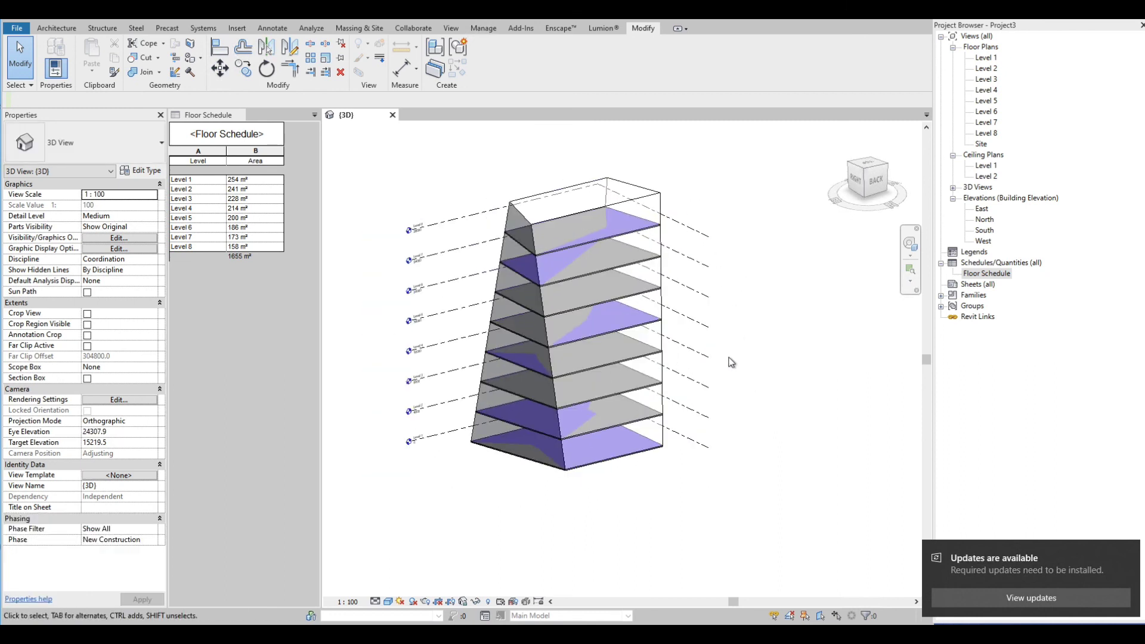
{"action": "middle_click_drag", "start_coordinate": [733, 345], "coordinate": [746, 356], "text": "shift"}
{"action": "middle_click_drag", "start_coordinate": [454, 426], "coordinate": [486, 531], "text": "shift"}
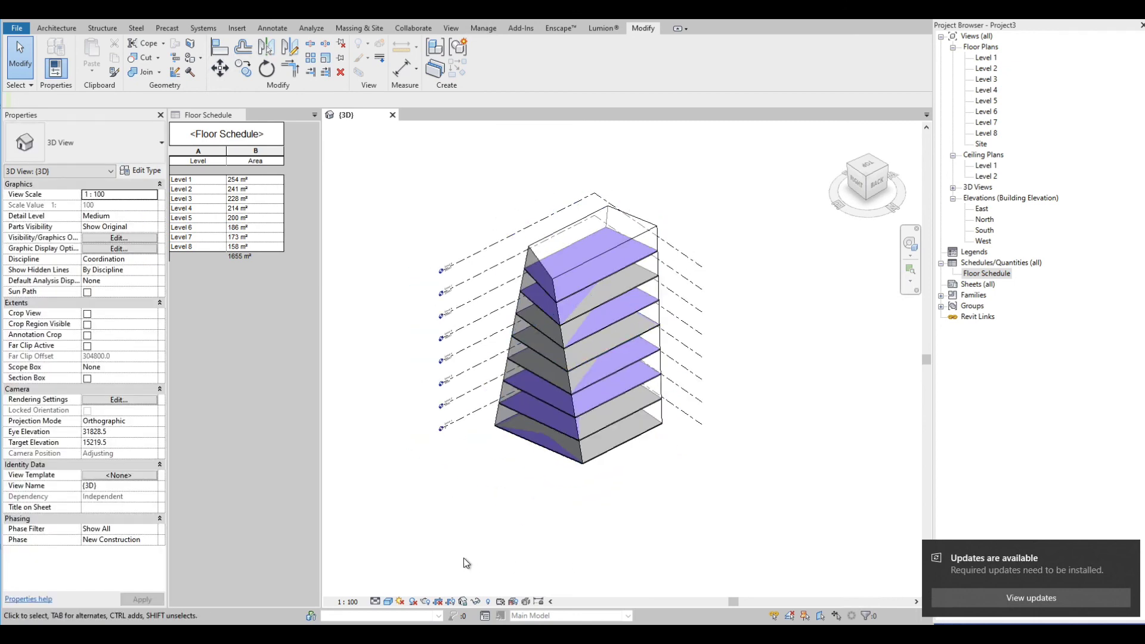